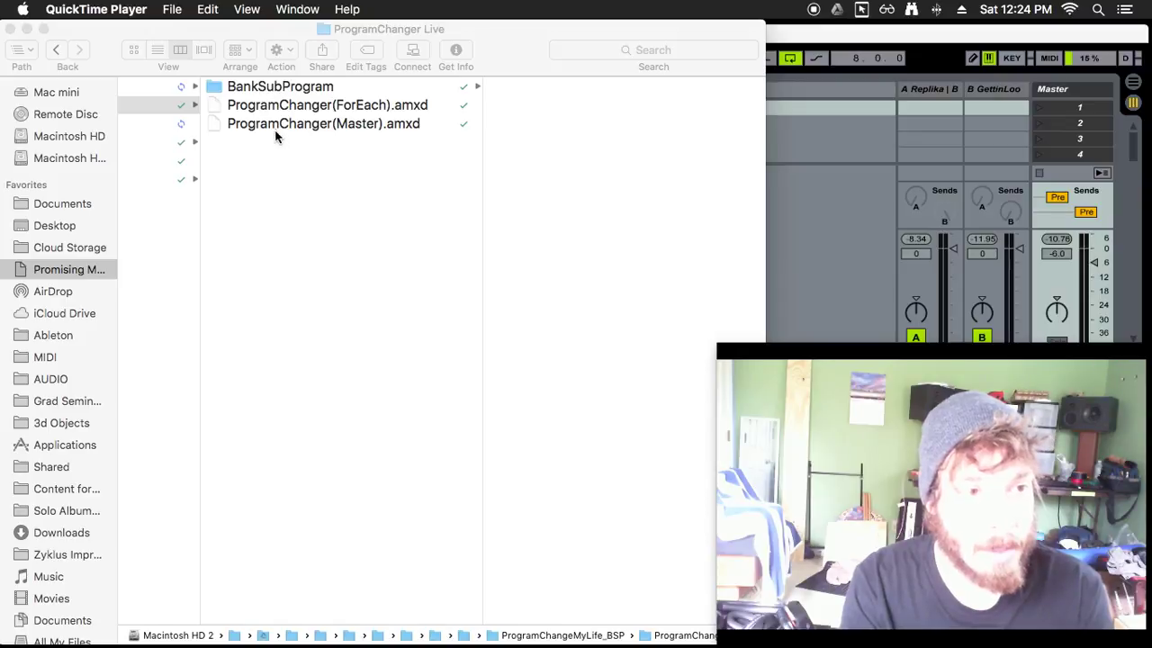
- Examine the ProgramChanger(Master).amxd and ProgramChanger(ForEach).amxd device files in the ProgramChanger Live folder
{"action": "left_click", "coordinate": [322, 93]}
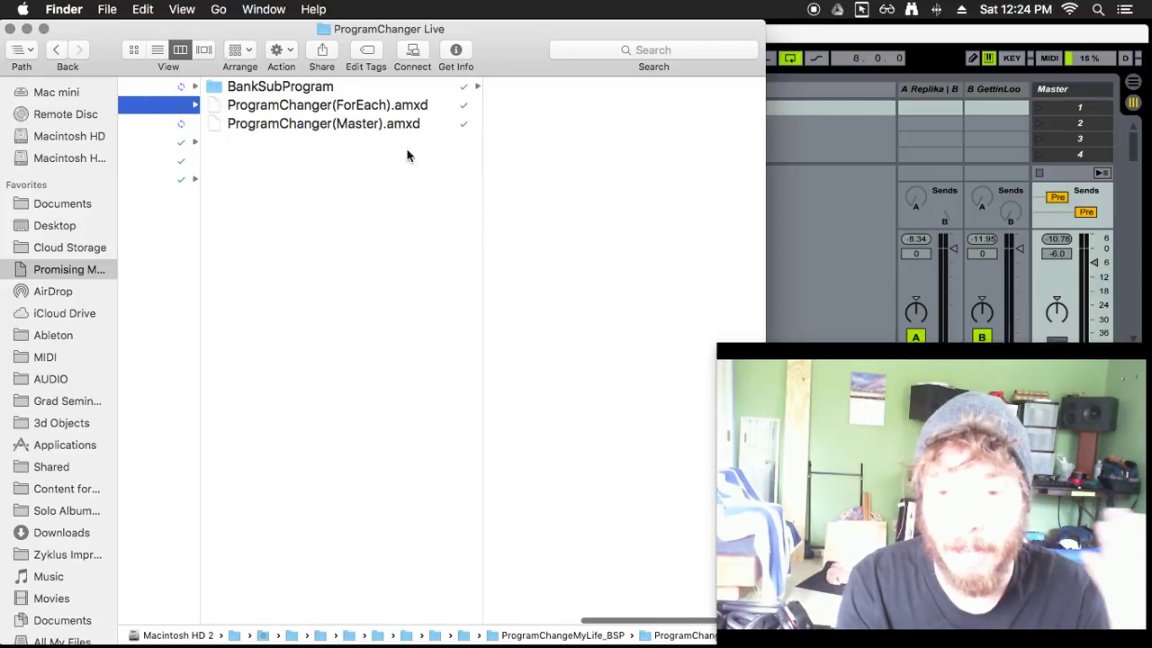
{"action": "left_click_drag", "start_coordinate": [257, 122], "coordinate": [425, 388]}
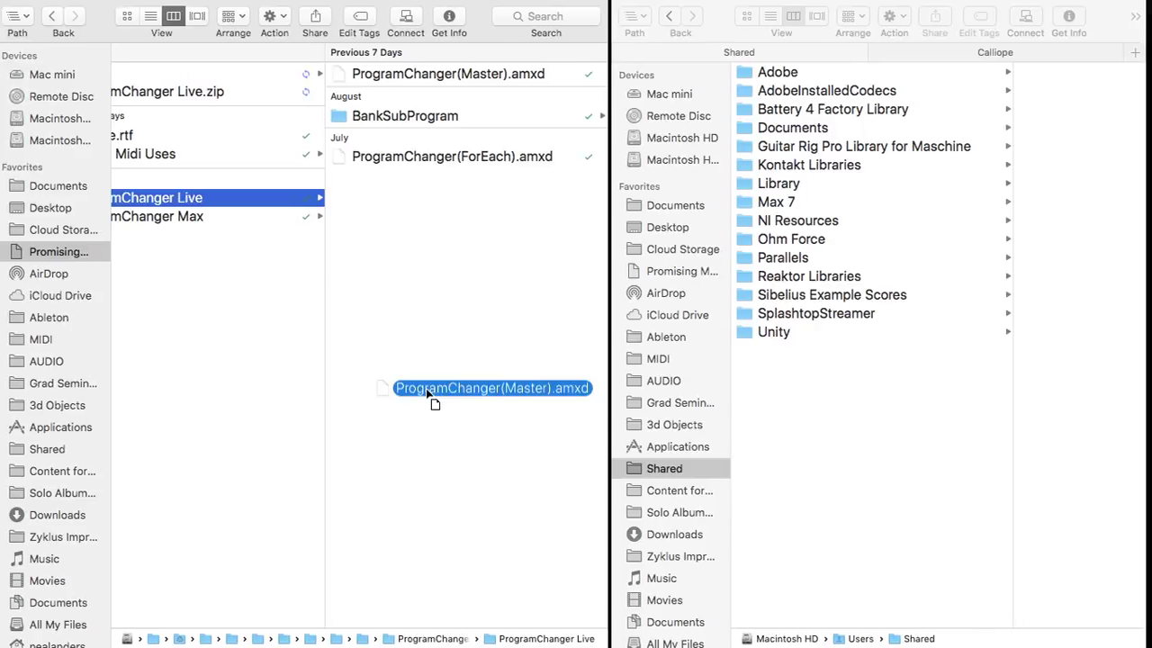
{"action": "key", "text": "super+Tab"}
{"action": "left_click_drag", "start_coordinate": [426, 388], "coordinate": [334, 244]}
{"action": "key", "text": "super+Tab"}
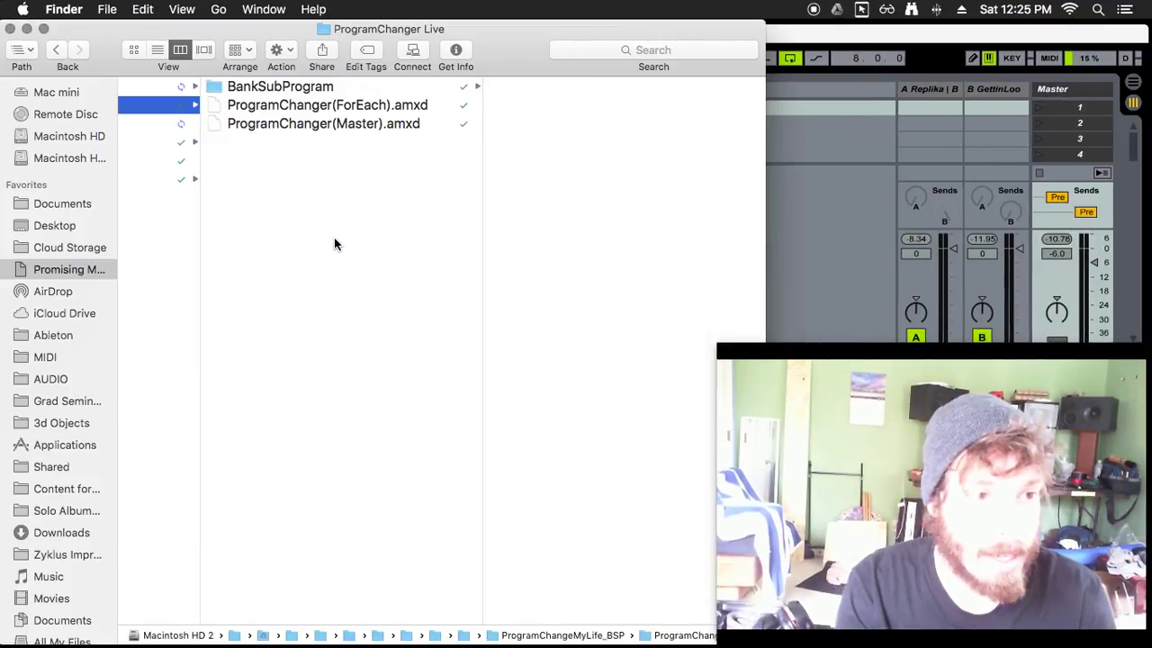
{"action": "left_click", "coordinate": [351, 105]}
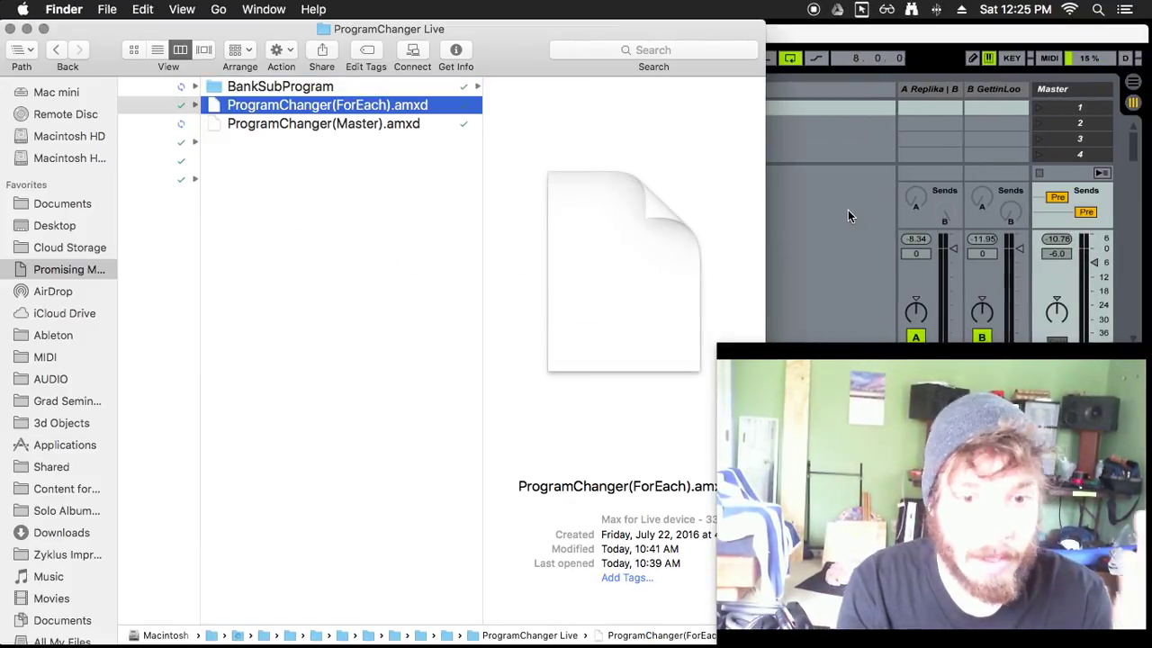
- Switch to Ableton Live and delete the existing tracks 1 dev and 2 omniM/A from the set
{"action": "left_click", "coordinate": [847, 216]}
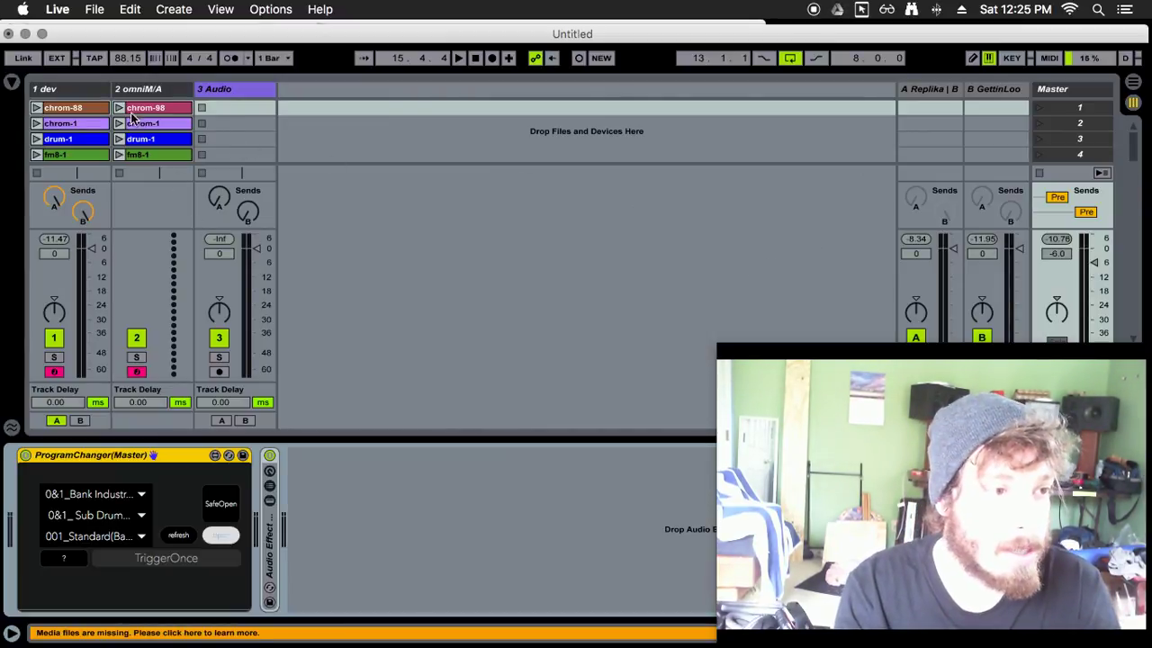
{"action": "left_click", "coordinate": [101, 89]}
{"action": "left_click", "coordinate": [137, 89]}
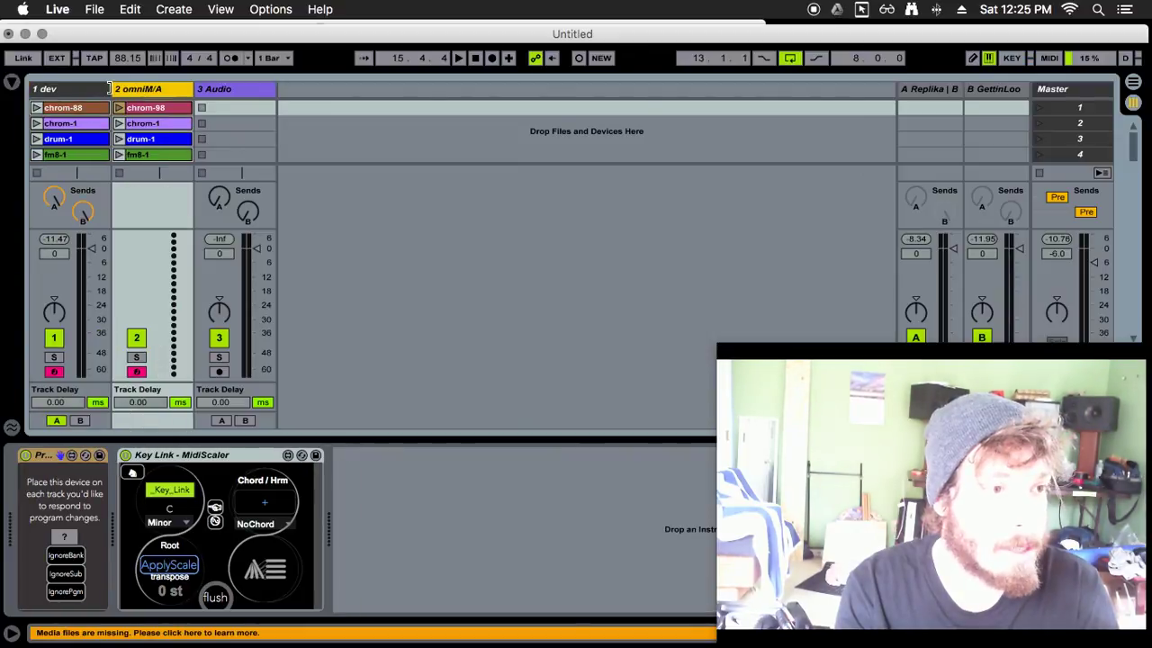
{"action": "key", "text": "Right"}
{"action": "key", "text": "Right"}
{"action": "key", "text": "Left"}
{"action": "key", "text": "Left"}
{"action": "key", "text": "Left"}
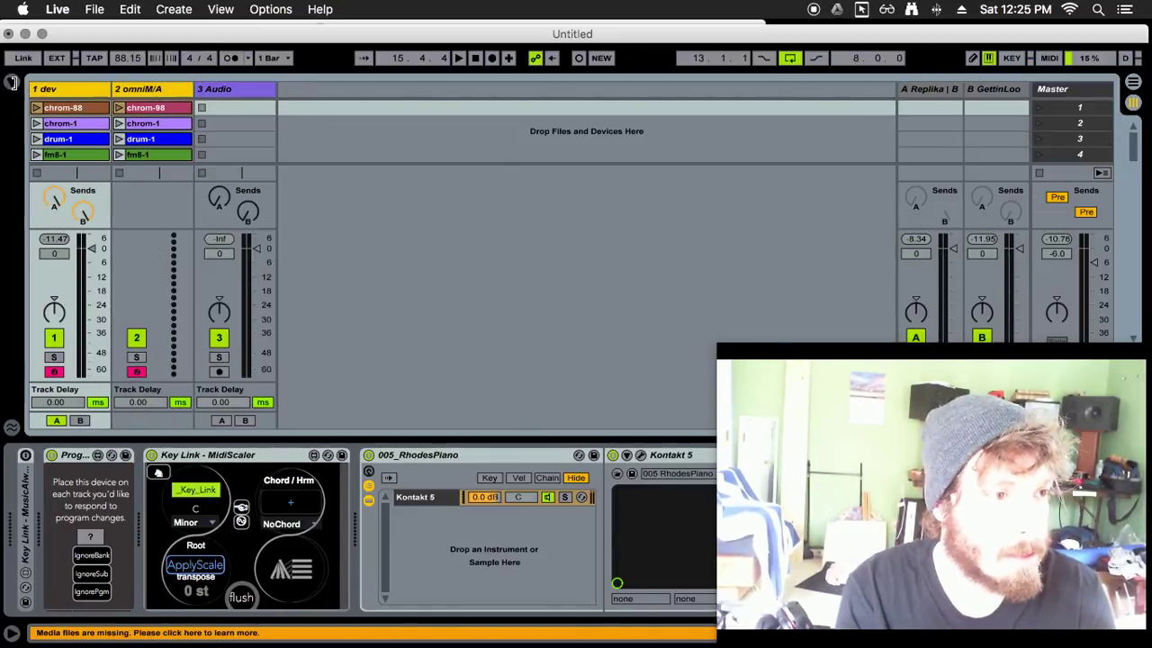
{"action": "key", "text": "Delete"}
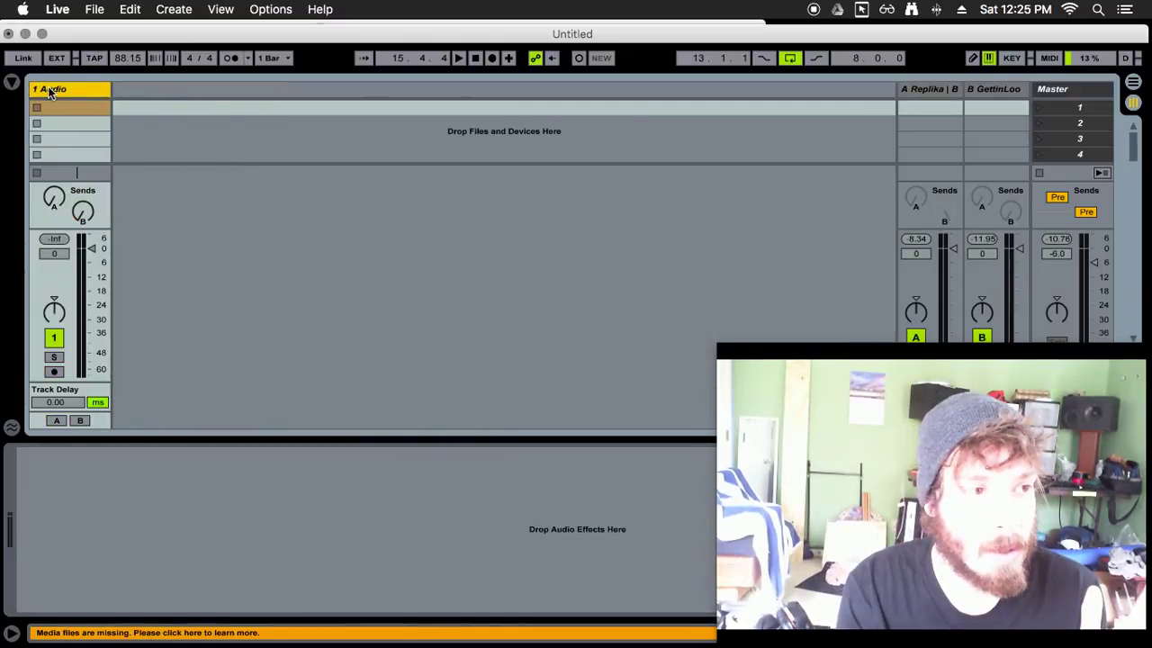
- Show the browser, collapse the Earth Wind and Fire folder and search the MIDI place for "16 track"
{"action": "left_click", "coordinate": [10, 84]}
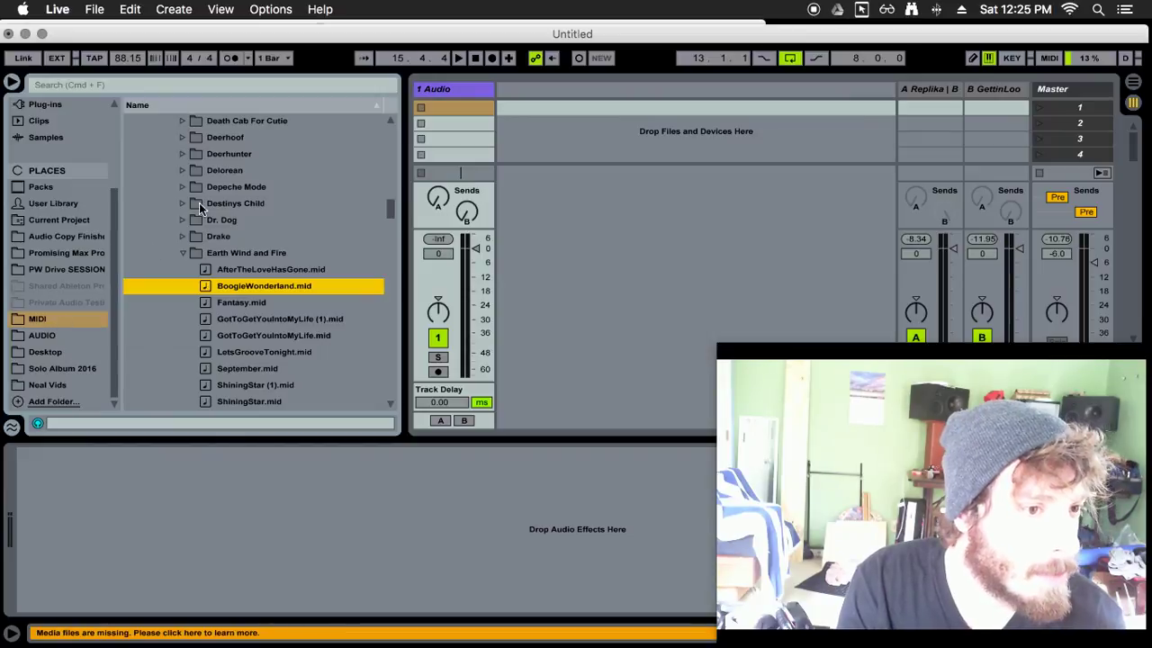
{"action": "left_click", "coordinate": [182, 252]}
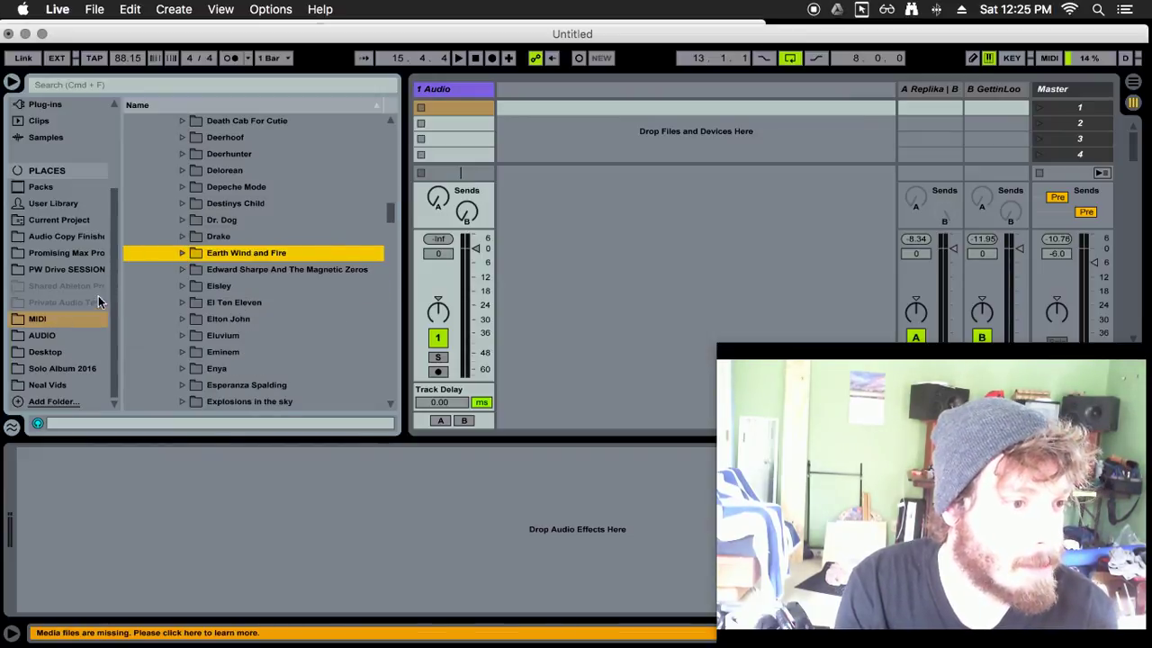
{"action": "scroll", "coordinate": [210, 155], "scroll_direction": "up", "scroll_amount": 15}
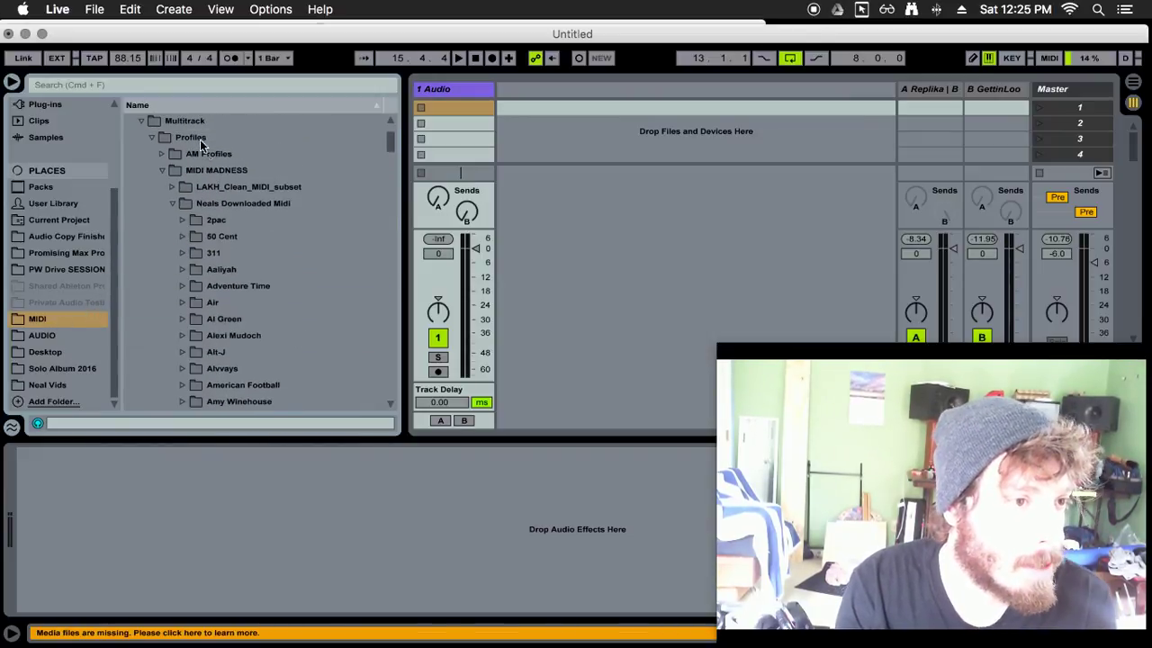
{"action": "left_click", "coordinate": [110, 89]}
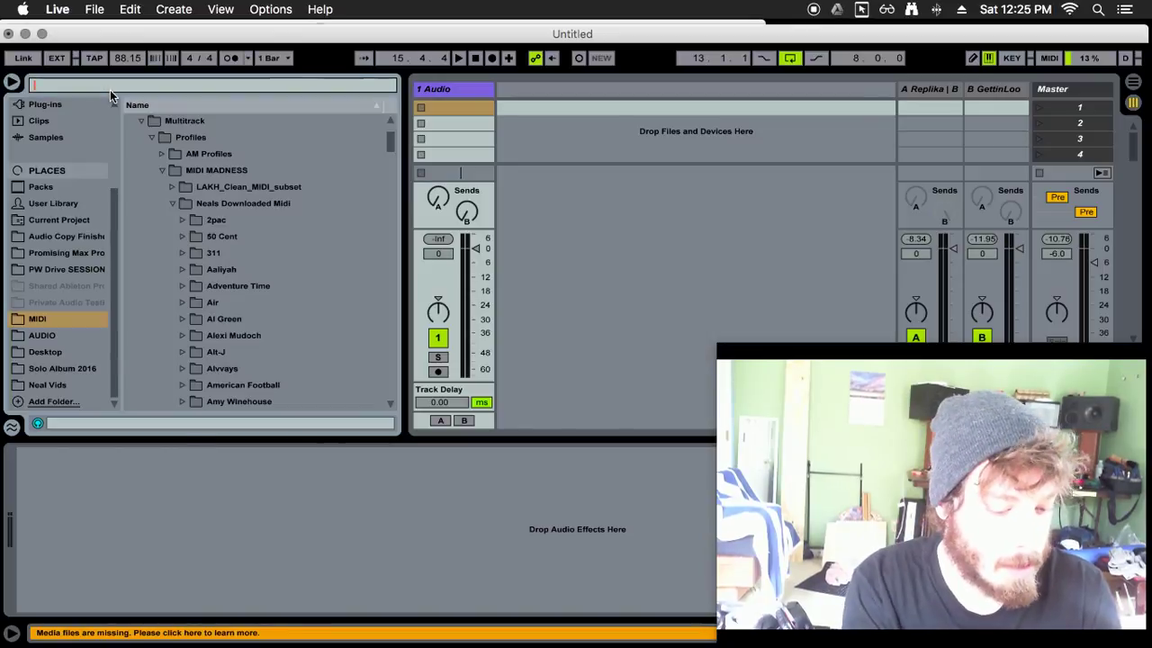
{"action": "type", "text": "16 trak"}
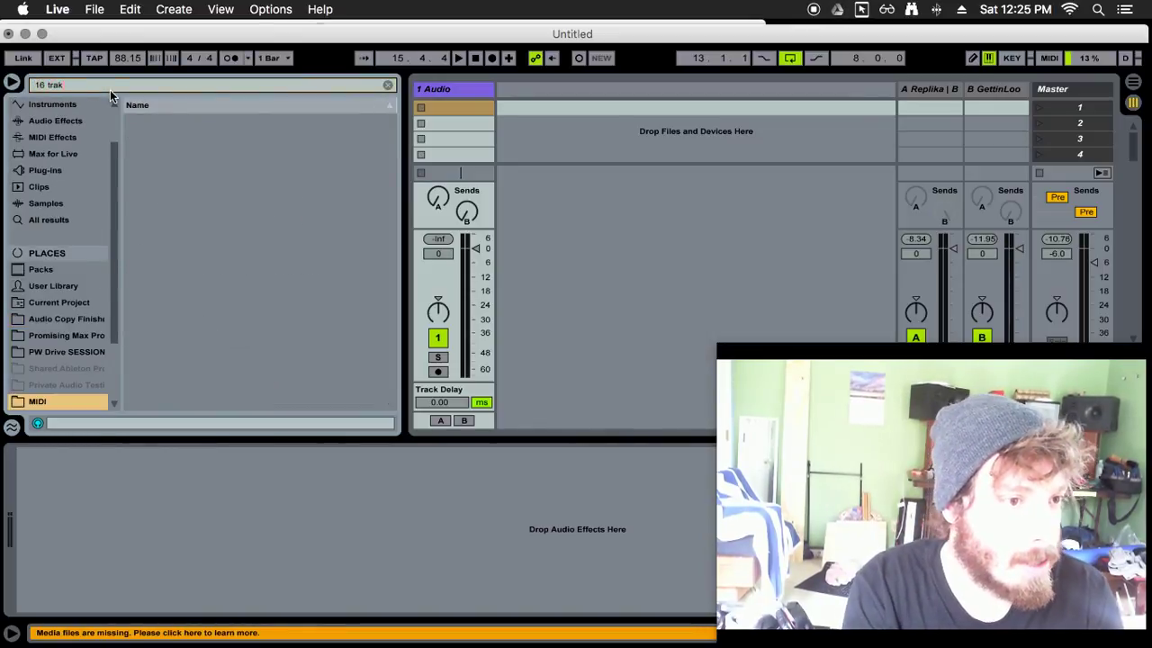
{"action": "key", "text": "BackSpace"}
{"action": "type", "text": "ck"}
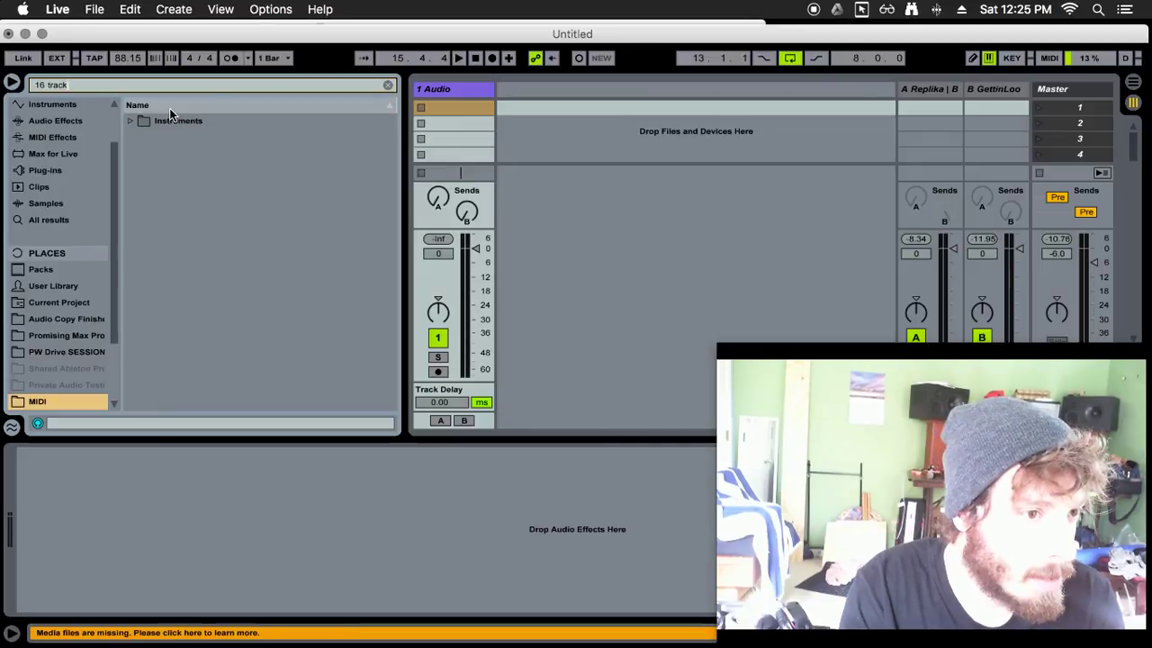
- Expand the search results down to 16 tracks Project and insert 16 tracks.als into the set after the audio track
{"action": "left_click", "coordinate": [169, 120]}
{"action": "key", "text": "Right"}
{"action": "key", "text": "Right"}
{"action": "key", "text": "Right"}
{"action": "key", "text": "Right"}
{"action": "key", "text": "Right"}
{"action": "key", "text": "Right"}
{"action": "key", "text": "Right"}
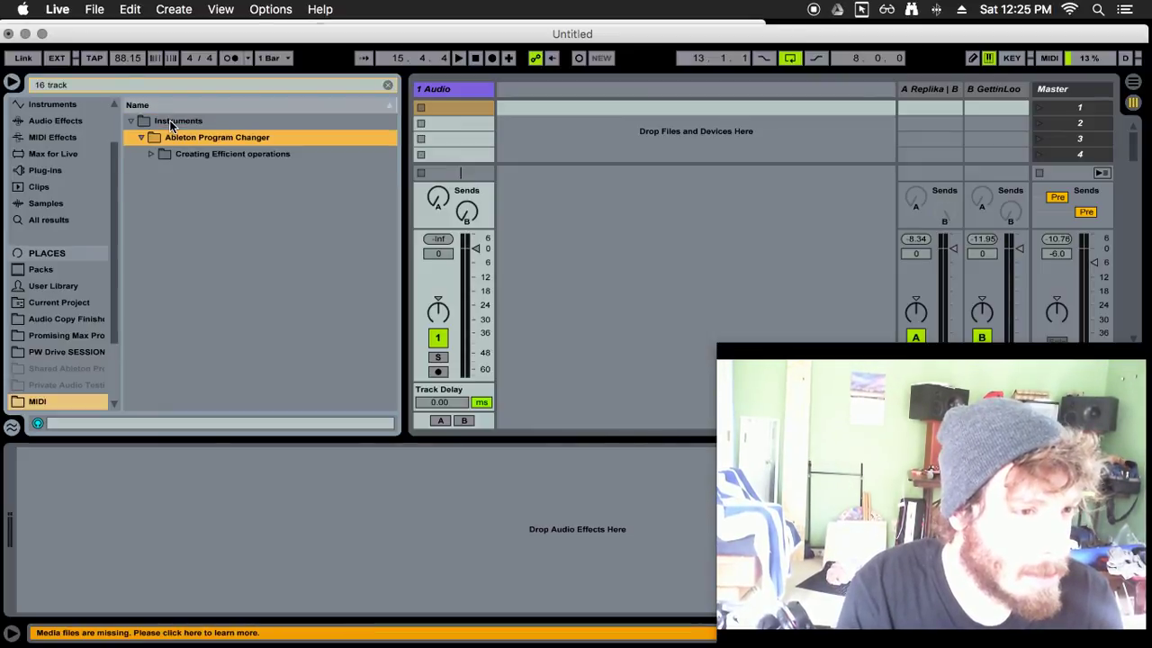
{"action": "key", "text": "Down"}
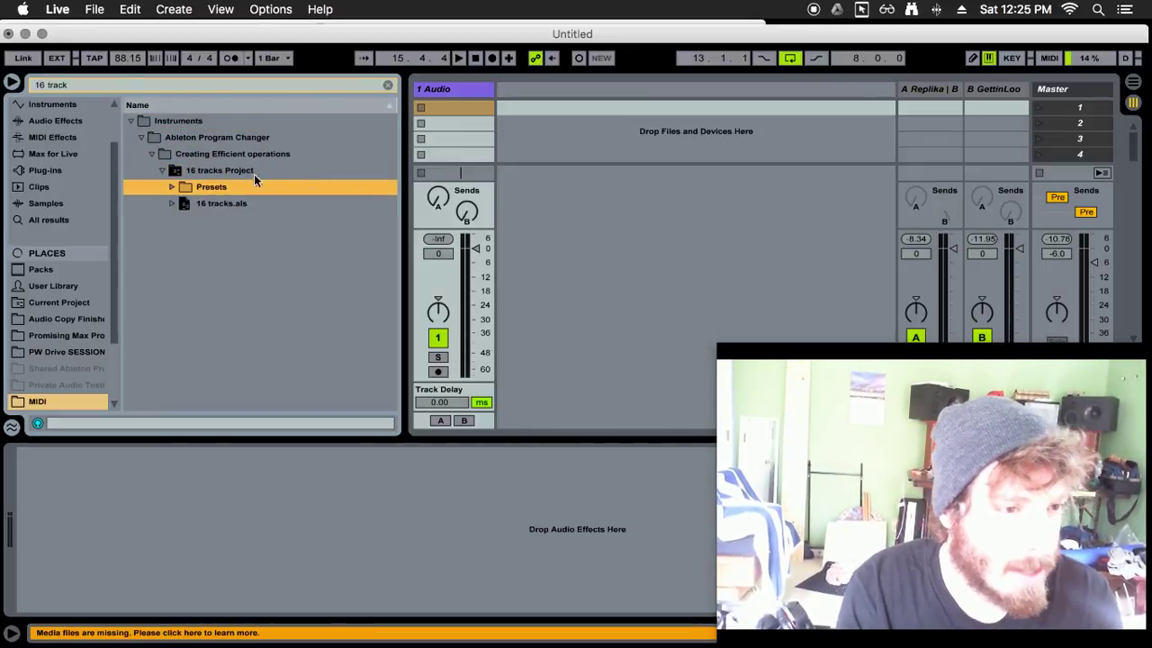
{"action": "left_click_drag", "start_coordinate": [221, 204], "coordinate": [529, 94]}
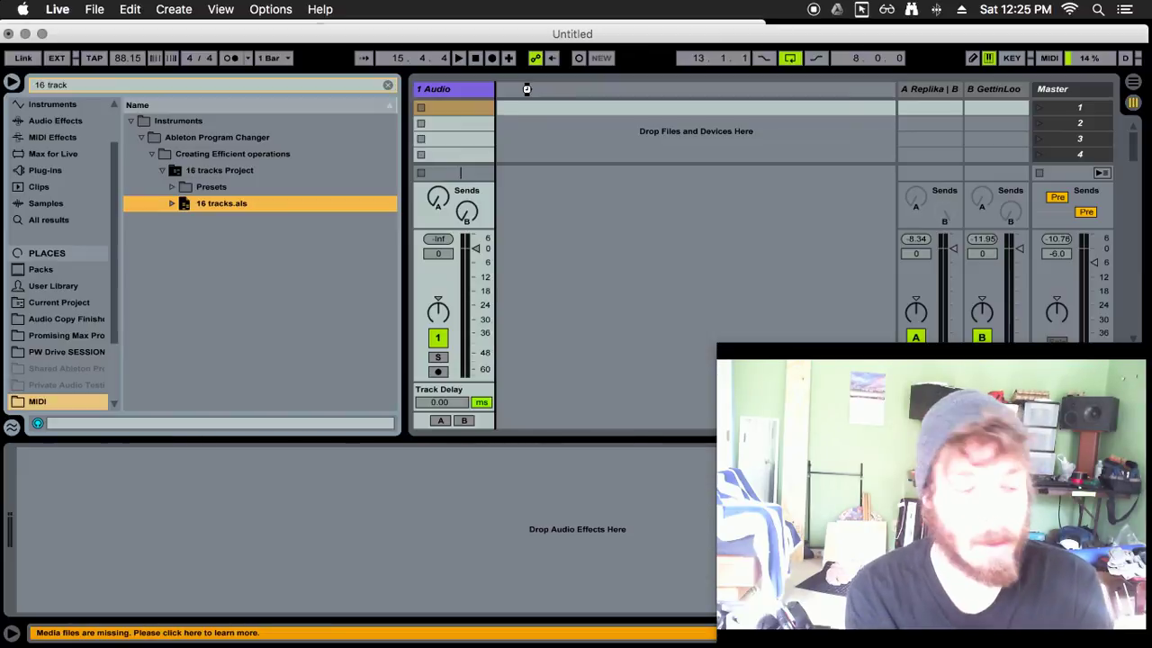
{"action": "key", "text": "super+Tab"}
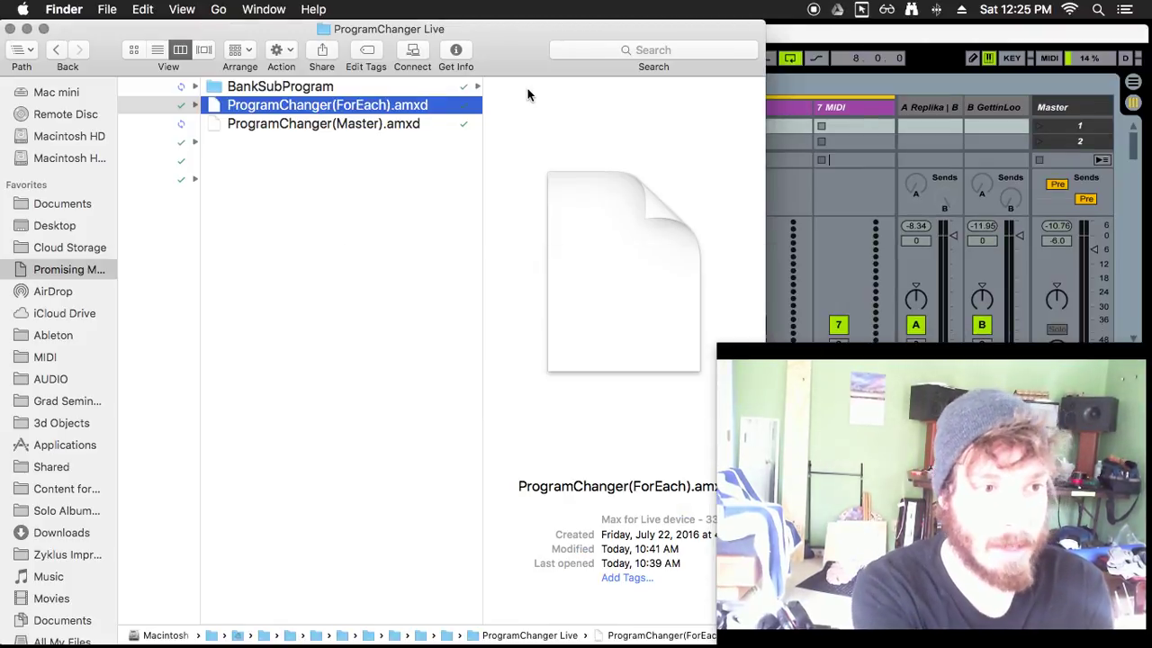
{"action": "key", "text": "super+Tab"}
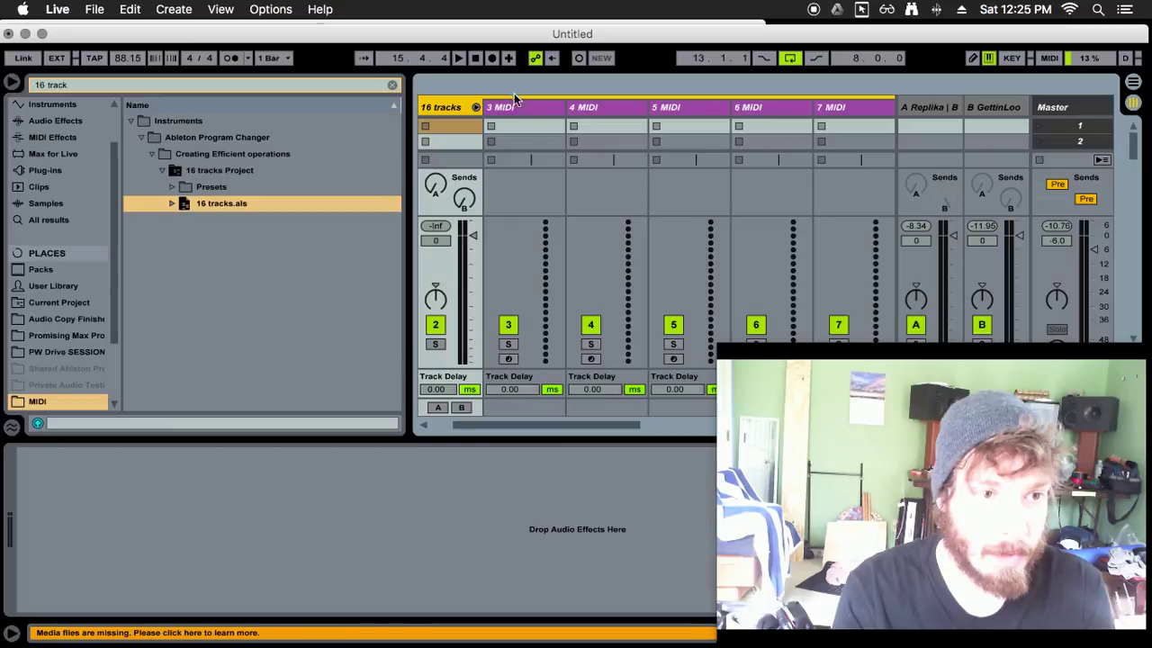
- Step through the imported MIDI tracks up to the Master track to check the ProgramChanger device on each
{"action": "left_click", "coordinate": [514, 126]}
{"action": "left_click", "coordinate": [621, 103]}
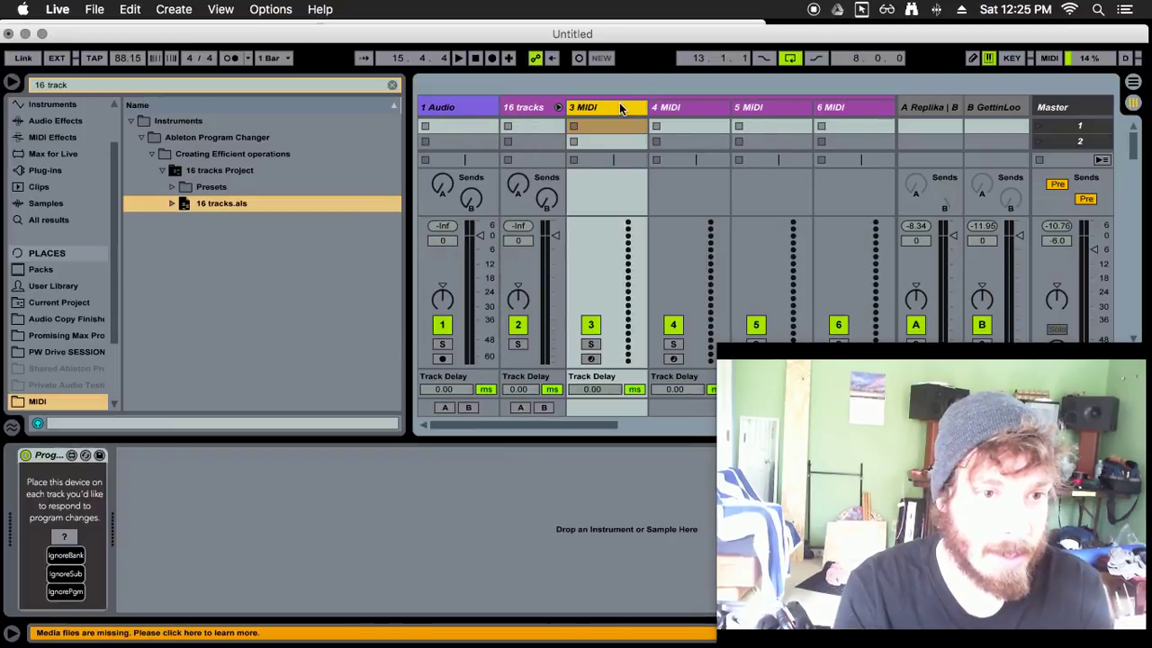
{"action": "key", "text": "Right"}
{"action": "key", "text": "Right"}
{"action": "key", "text": "Right"}
{"action": "key", "text": "Right"}
{"action": "key", "text": "Right"}
{"action": "key", "text": "Right"}
{"action": "key", "text": "Right"}
{"action": "key", "text": "Right"}
{"action": "key", "text": "Right"}
{"action": "key", "text": "Right"}
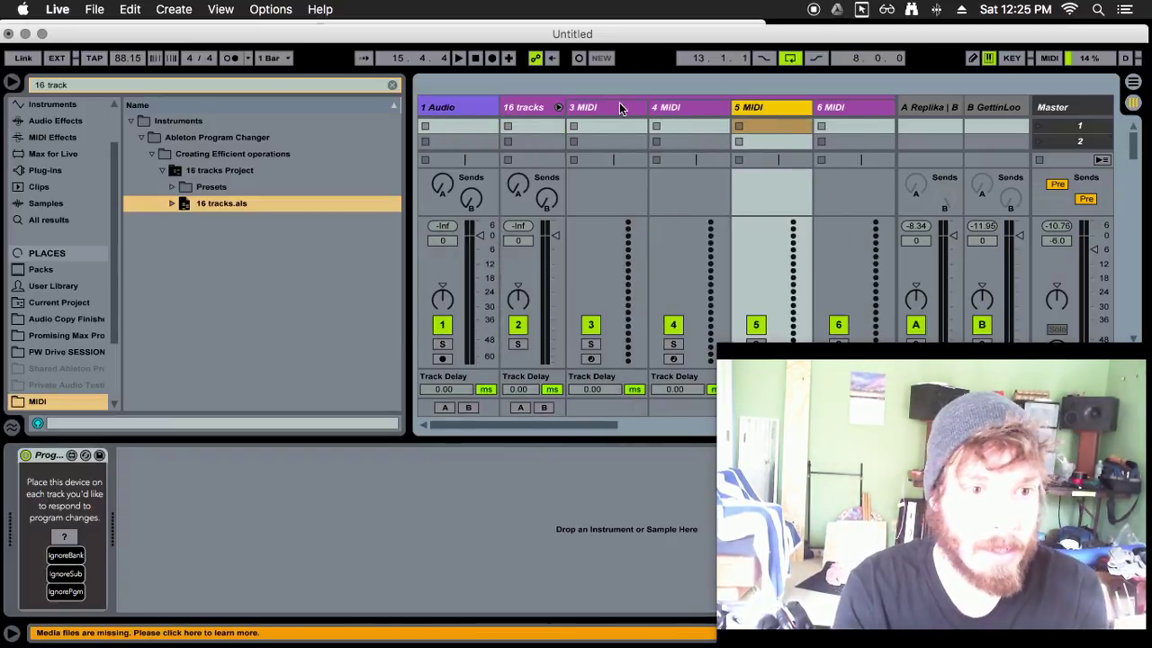
{"action": "key", "text": "Right"}
{"action": "key", "text": "Right"}
{"action": "key", "text": "Right"}
{"action": "key", "text": "Right"}
{"action": "key", "text": "Right"}
{"action": "key", "text": "Right"}
{"action": "key", "text": "Right"}
{"action": "key", "text": "Right"}
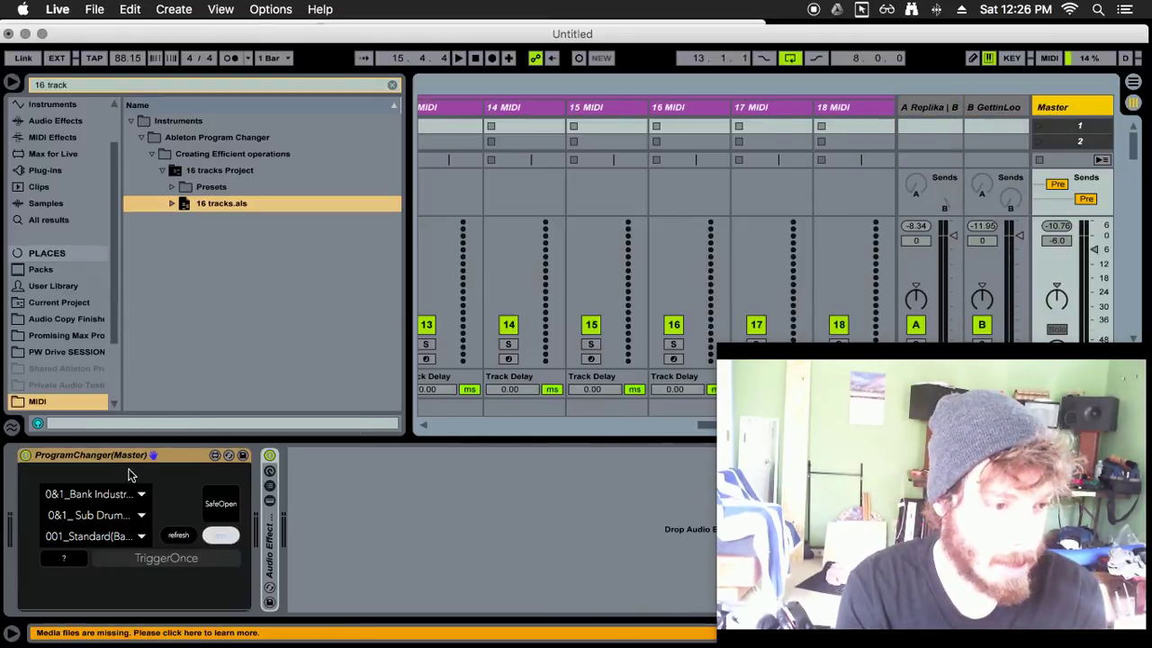
- Return to the start of the set and delete the empty track 1 Audio
{"action": "left_click", "coordinate": [600, 106]}
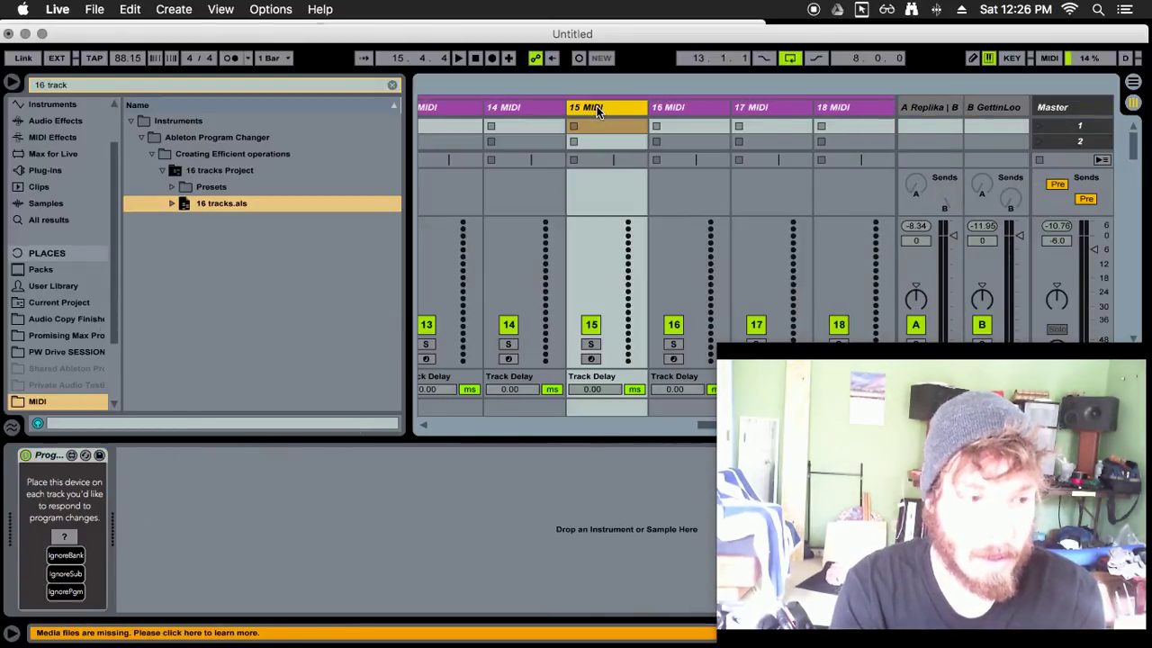
{"action": "key", "text": "Left"}
{"action": "key", "text": "Left"}
{"action": "key", "text": "Left"}
{"action": "key", "text": "Left"}
{"action": "key", "text": "Left"}
{"action": "key", "text": "Left"}
{"action": "key", "text": "Left"}
{"action": "key", "text": "Left"}
{"action": "key", "text": "Left"}
{"action": "key", "text": "Left"}
{"action": "key", "text": "Left"}
{"action": "key", "text": "Left"}
{"action": "key", "text": "Left"}
{"action": "key", "text": "Left"}
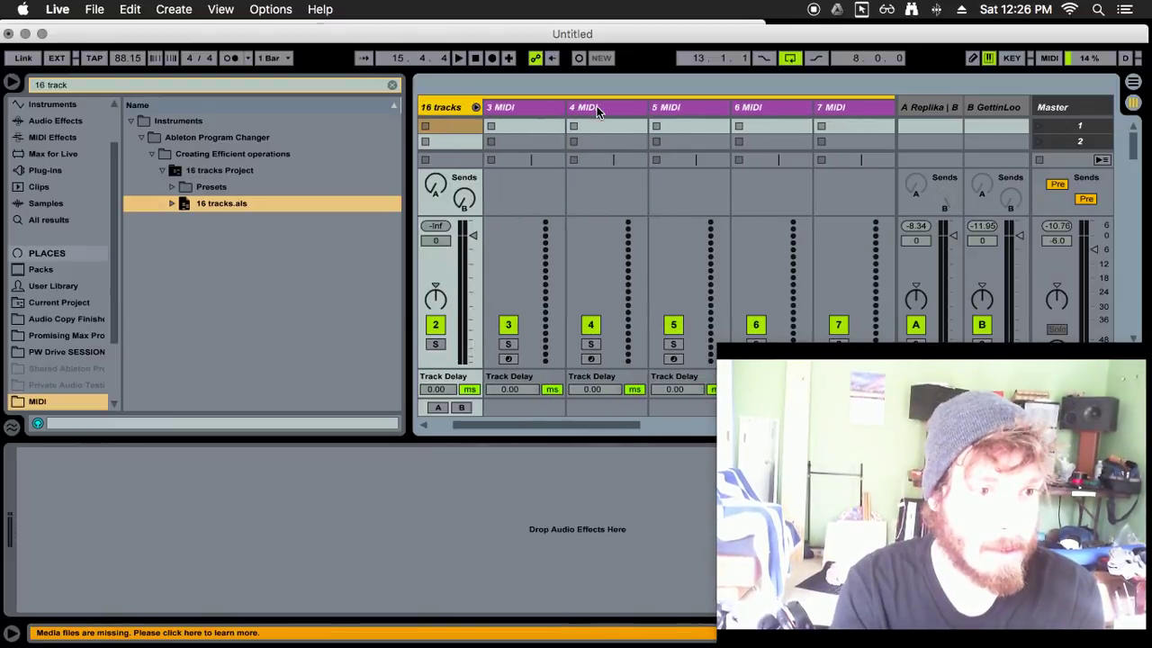
{"action": "key", "text": "Delete"}
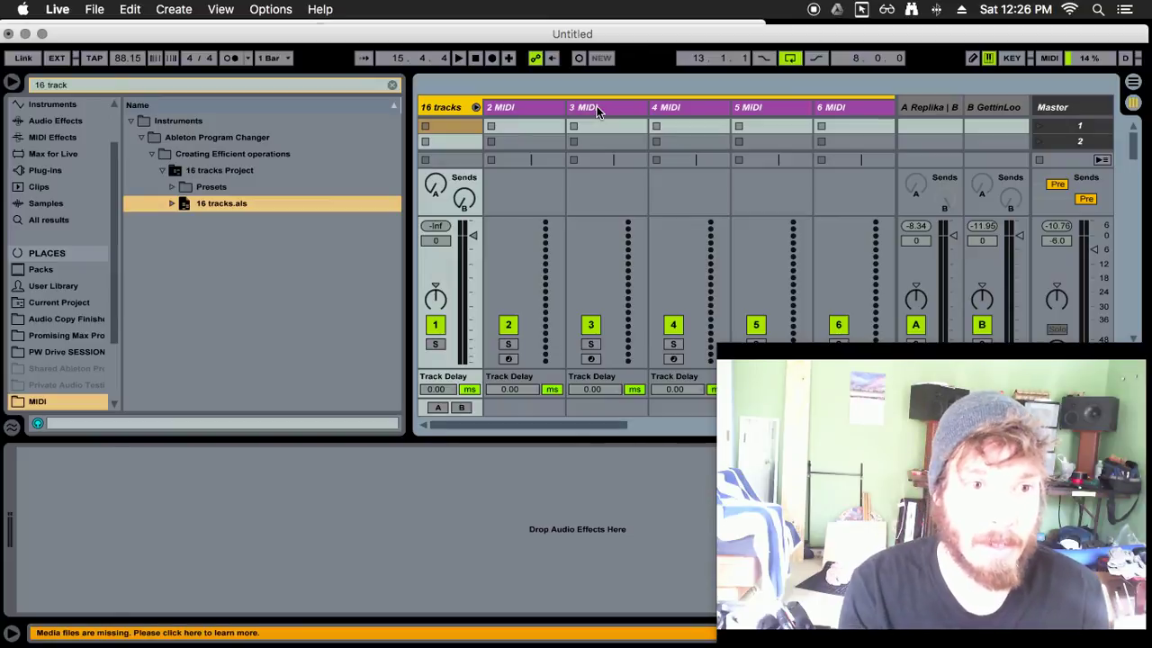
- Review the devices on the first few MIDI tracks and return to the 16 tracks group
{"action": "left_click", "coordinate": [596, 108]}
{"action": "key", "text": "Left"}
{"action": "key", "text": "Right"}
{"action": "key", "text": "Right"}
{"action": "key", "text": "Right"}
{"action": "key", "text": "Right"}
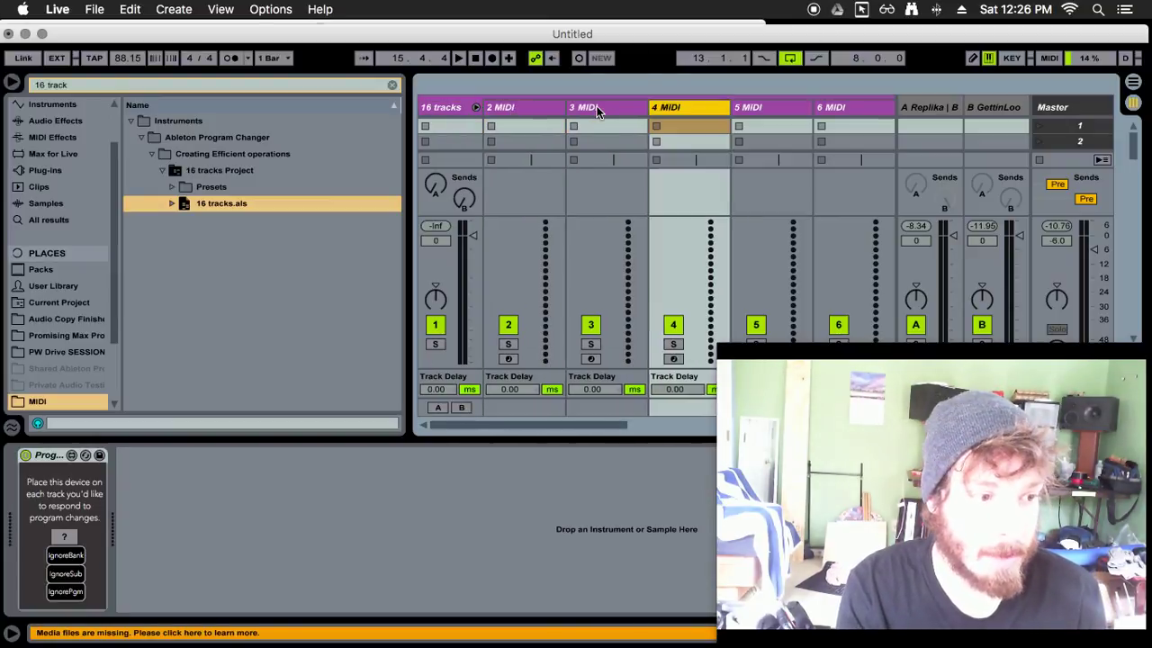
{"action": "key", "text": "Left"}
{"action": "key", "text": "Left"}
{"action": "key", "text": "Left"}
{"action": "key", "text": "Left"}
{"action": "key", "text": "Left"}
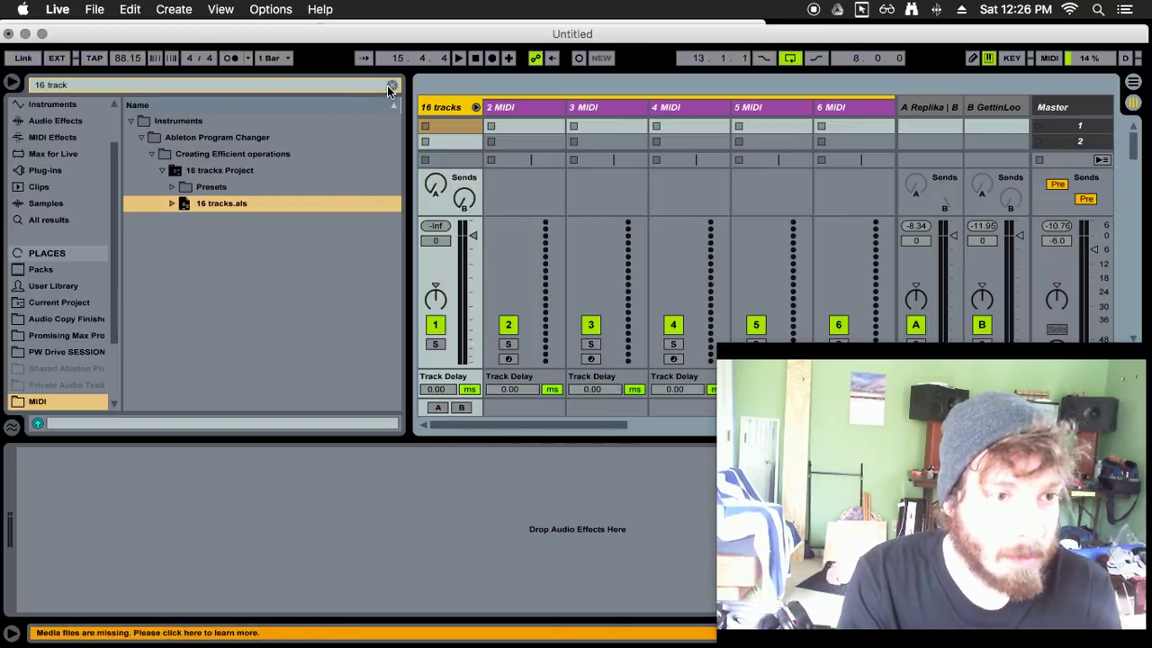
- Clear the browser search and inspect the ProgramChanger devices on 2 MIDI and Master, briefly expanding the ForEach device's help
{"action": "left_click", "coordinate": [390, 87]}
{"action": "left_click", "coordinate": [509, 107]}
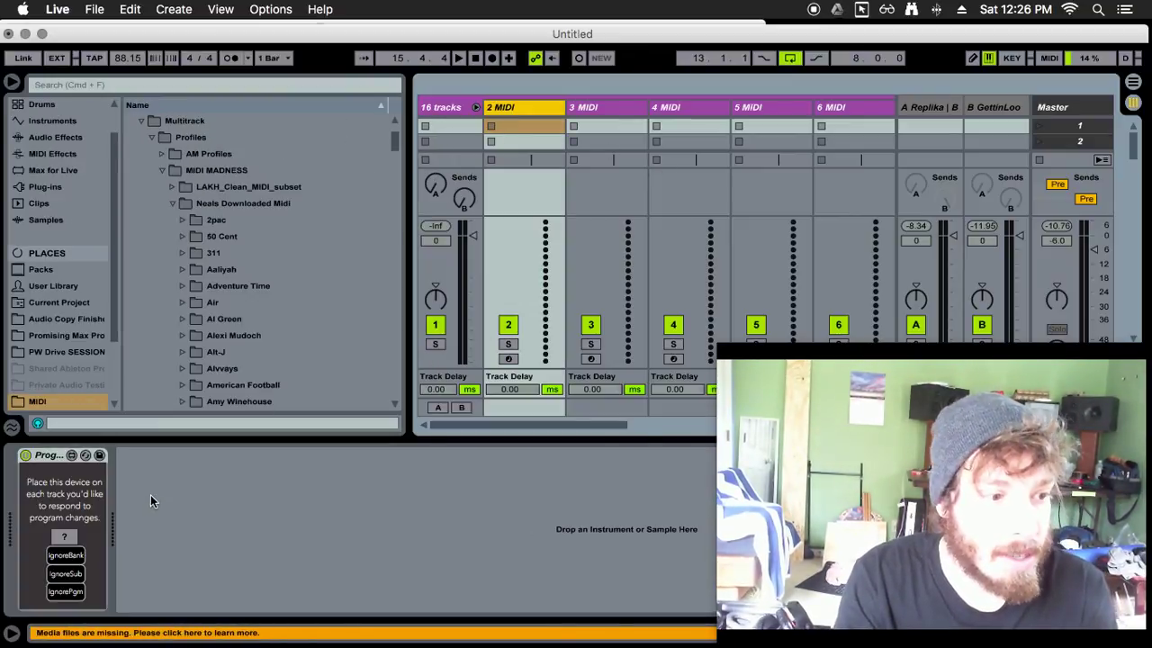
{"action": "left_click", "coordinate": [75, 537]}
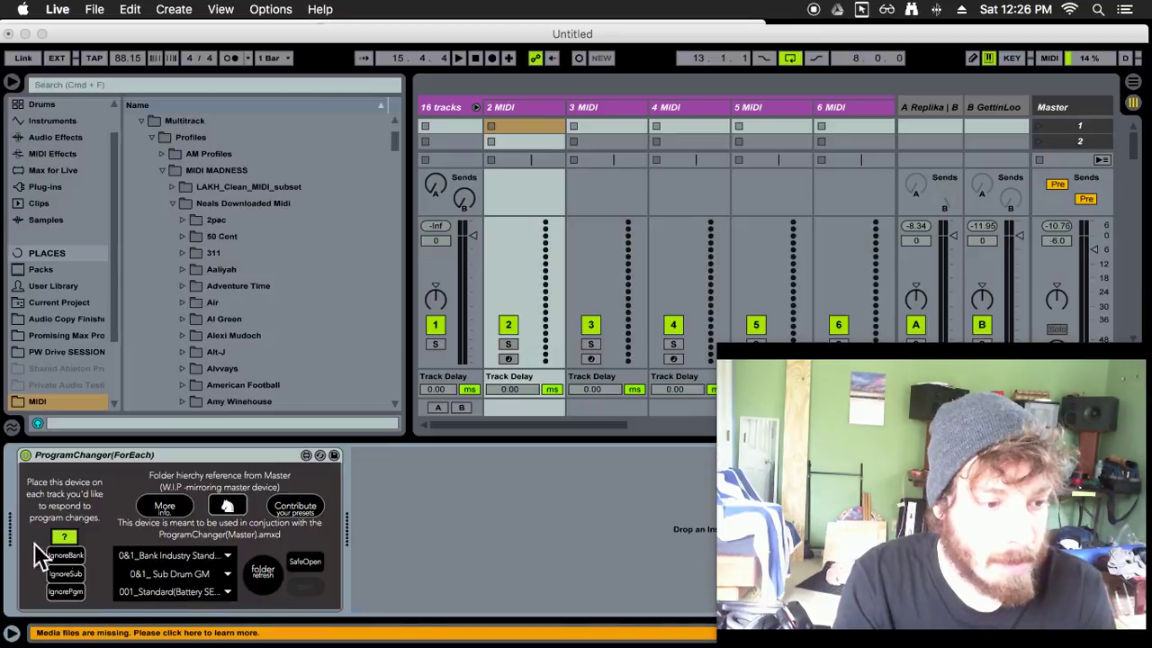
{"action": "left_click", "coordinate": [65, 538]}
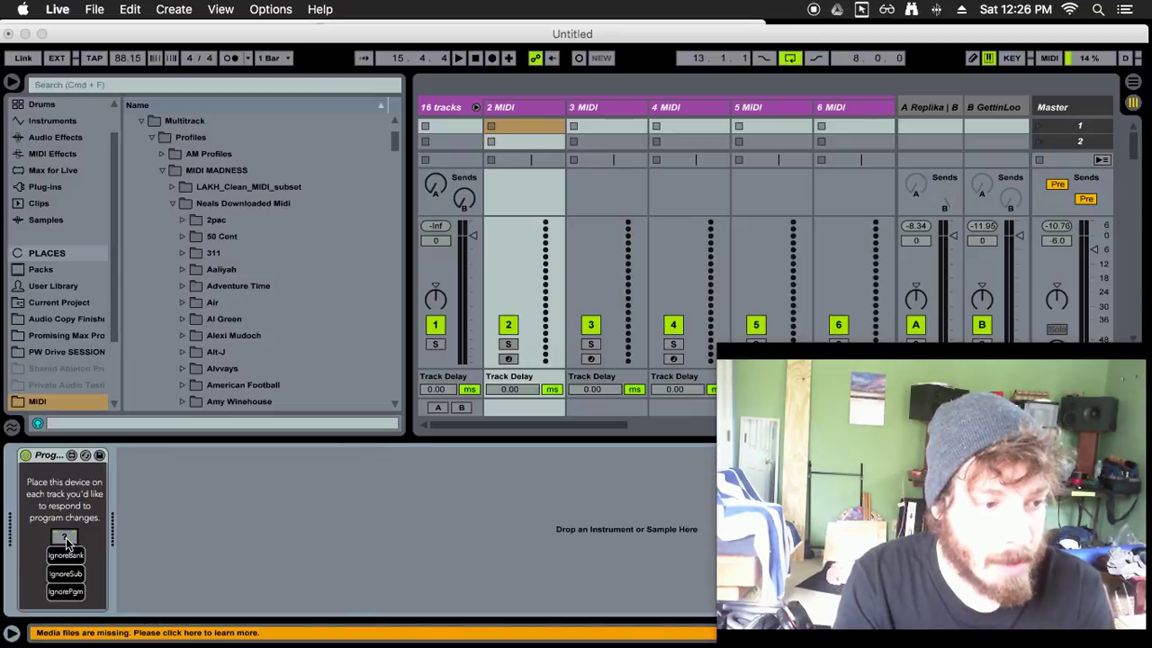
{"action": "left_click", "coordinate": [1081, 108]}
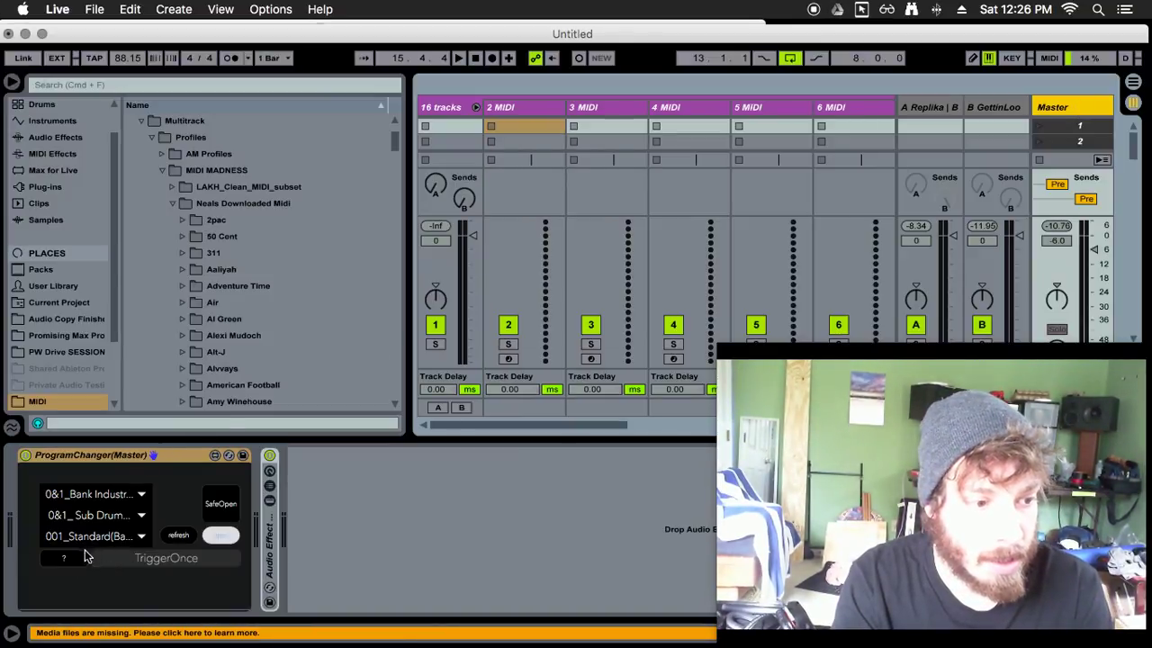
- Switch to Finder and show the bank folders inside BankSubProgram in the ProgramChanger Live folder
{"action": "key", "text": "super+Tab"}
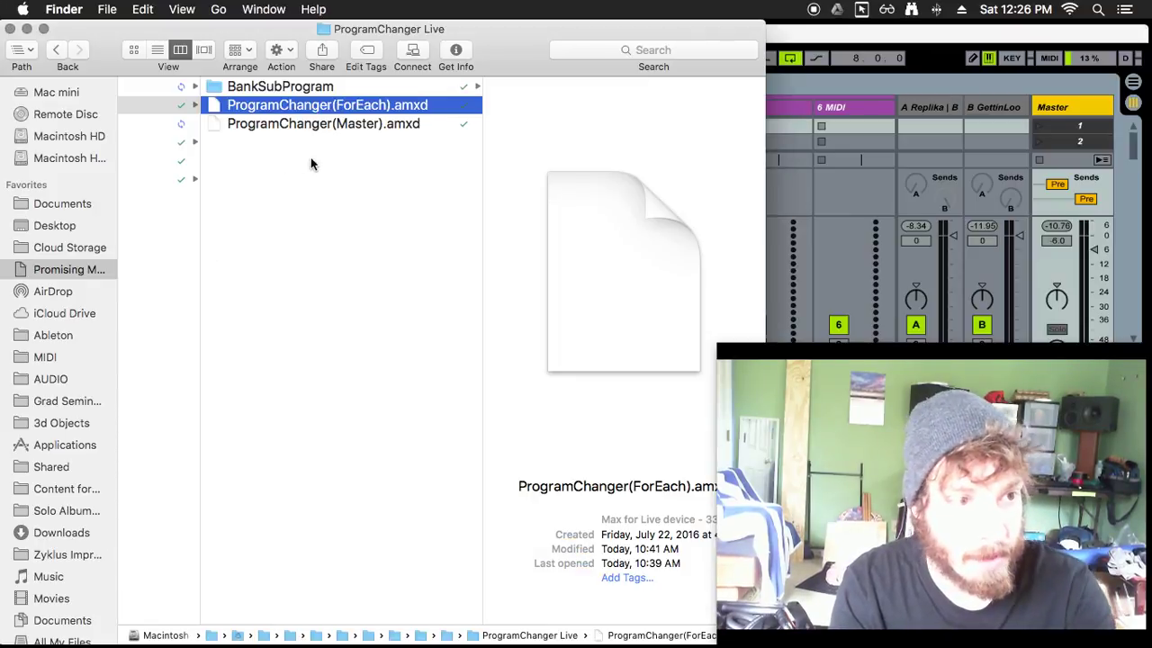
{"action": "key", "text": "Left"}
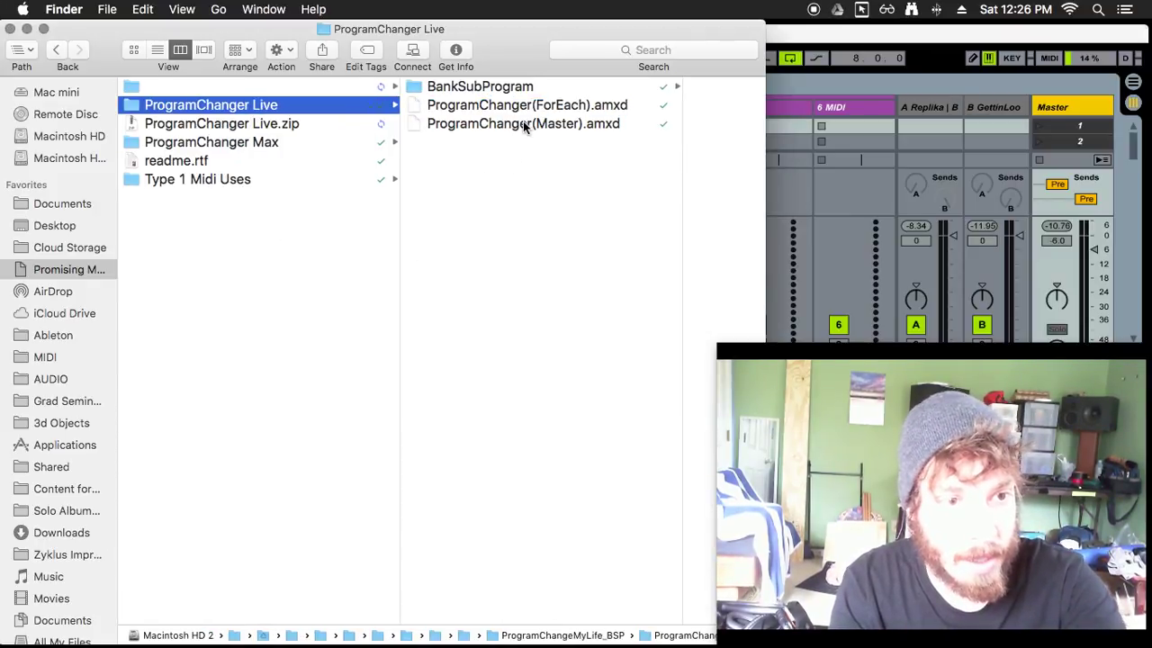
{"action": "left_click", "coordinate": [546, 199]}
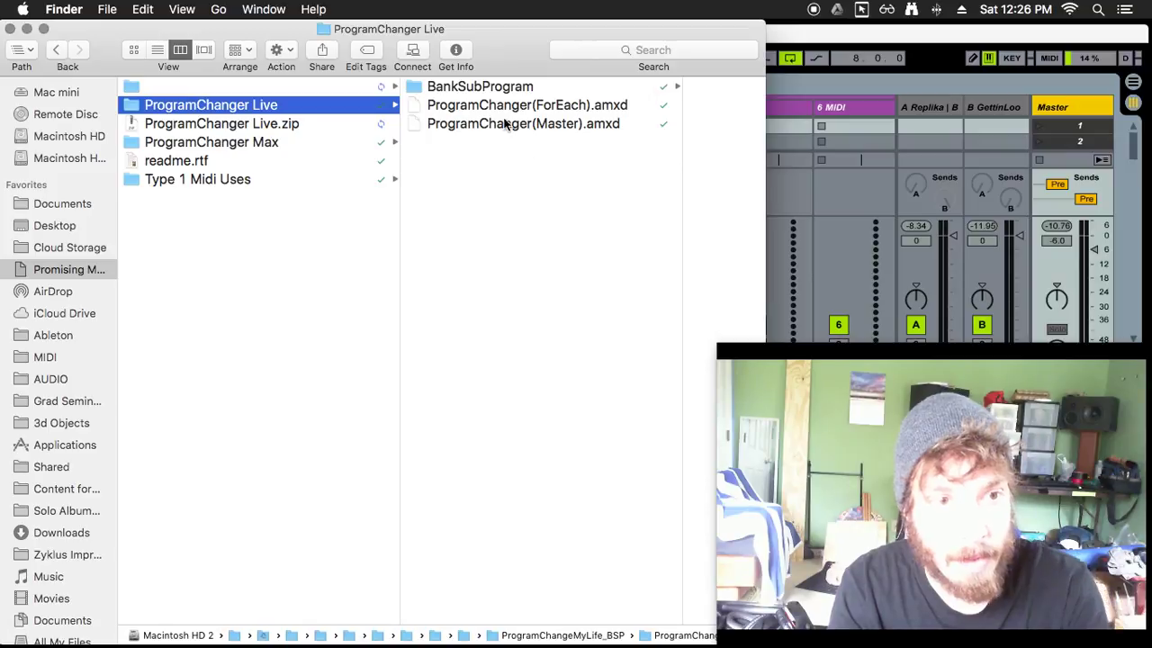
{"action": "left_click", "coordinate": [489, 86]}
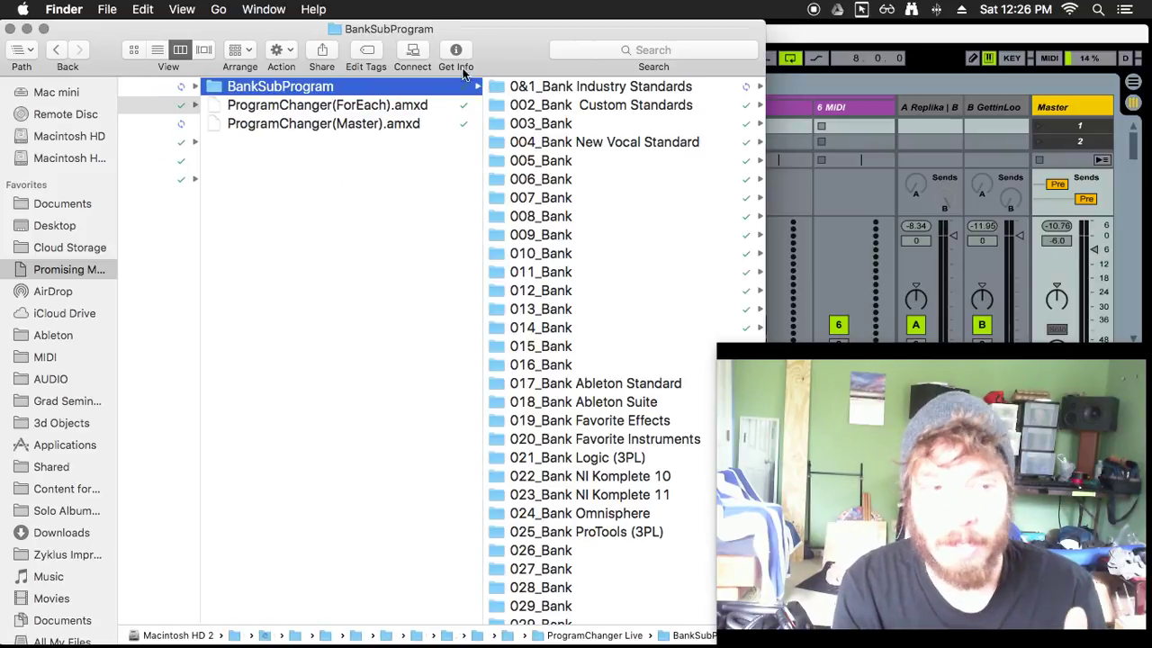
- Open 0&1_Bank Industry Standards inside BankSubProgram and show the presets of its 0&1_ Sub Drum GM folder
{"action": "left_click", "coordinate": [365, 160]}
{"action": "left_click_drag", "start_coordinate": [365, 160], "coordinate": [360, 27]}
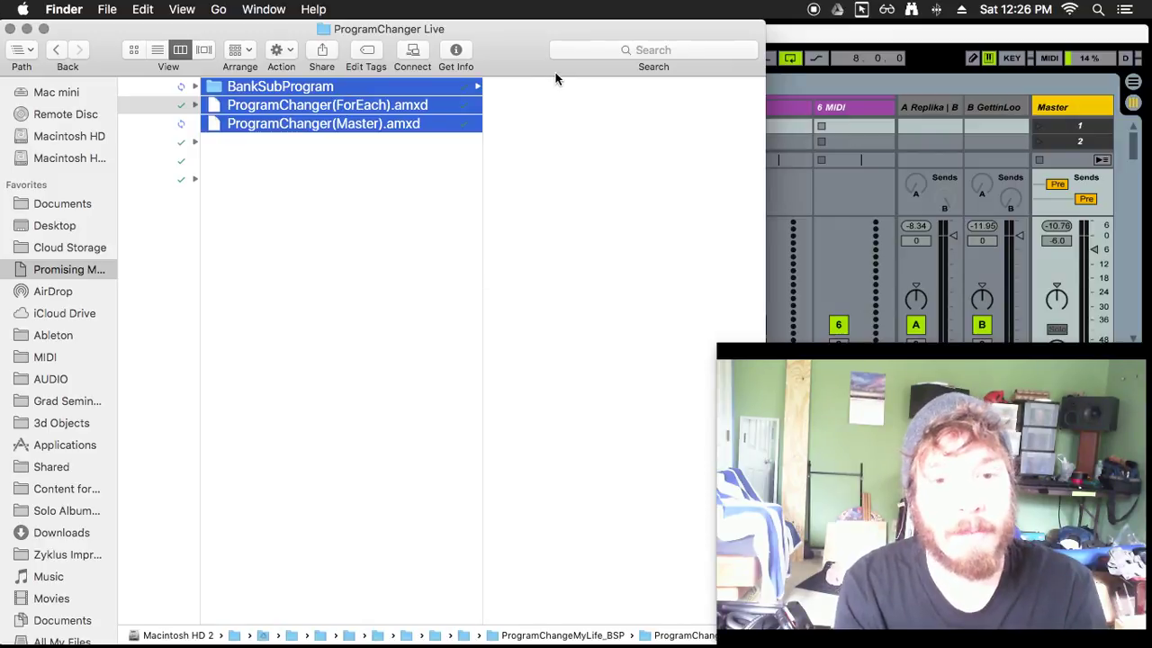
{"action": "key", "text": "Up"}
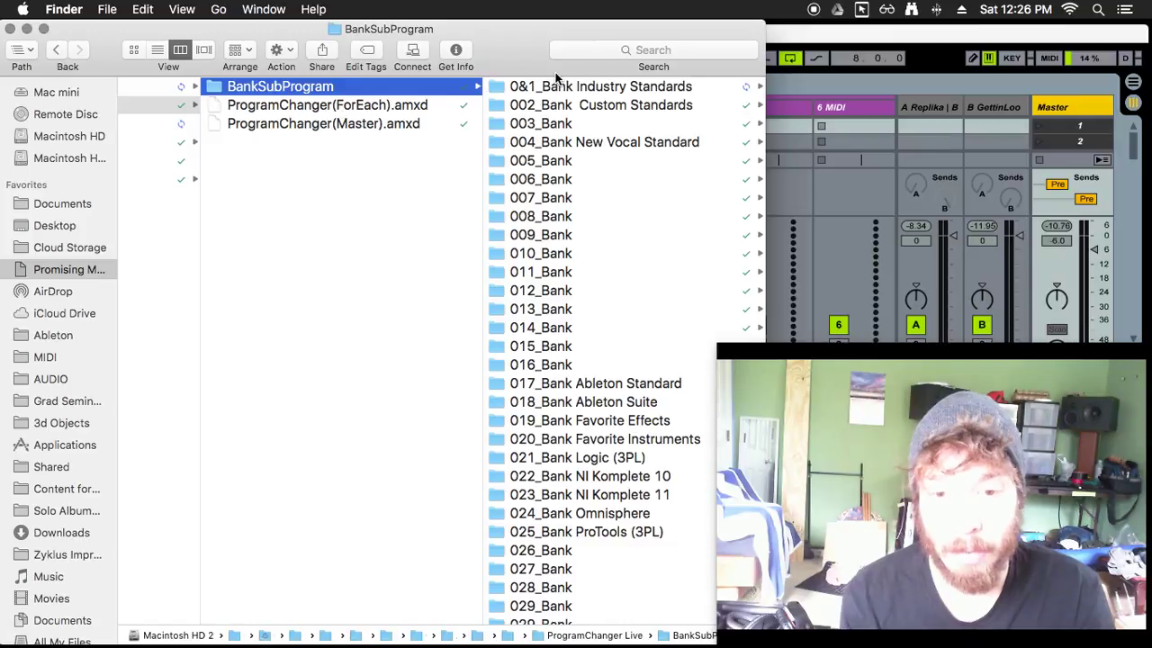
{"action": "key", "text": "Right"}
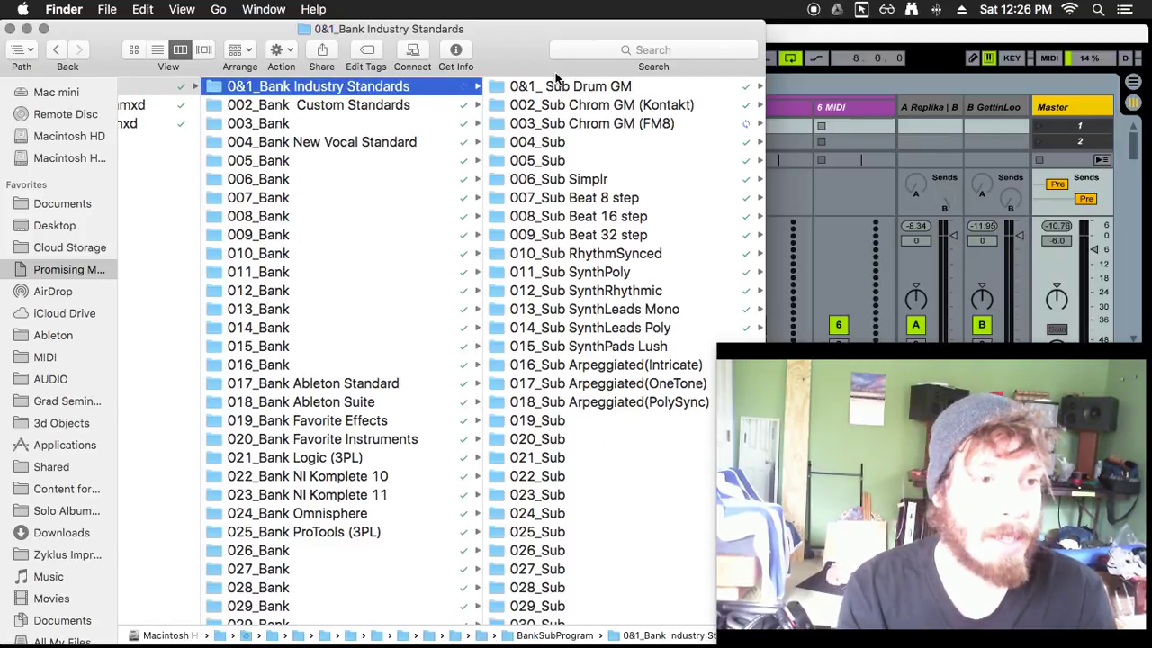
{"action": "key", "text": "Right"}
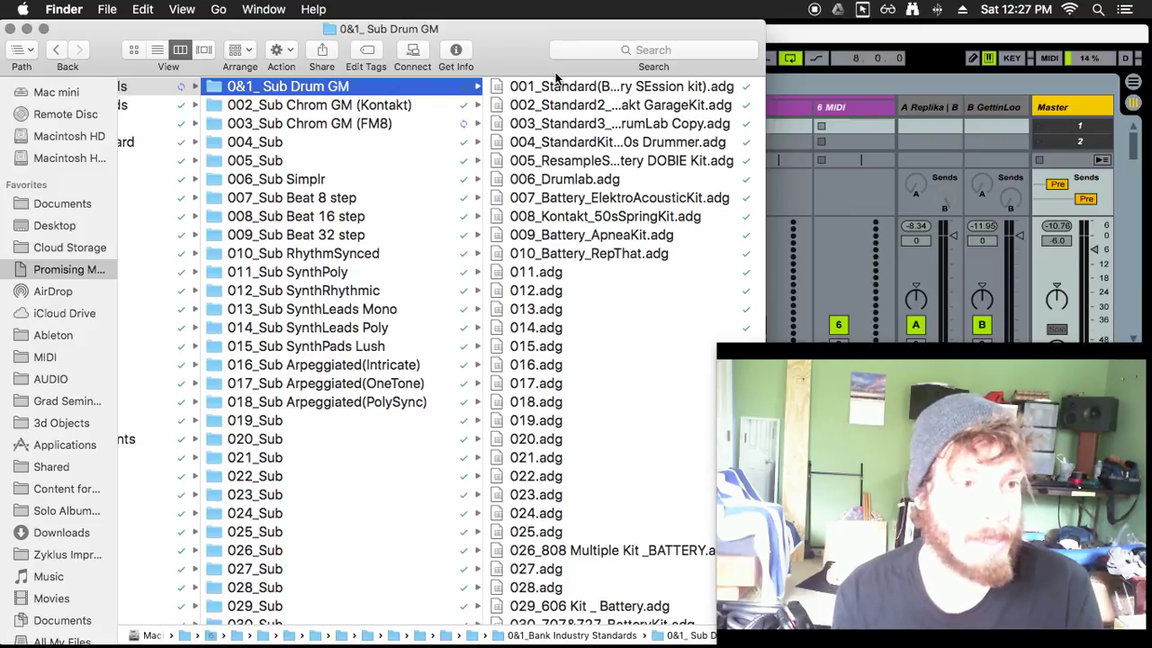
- Compare the preset lists of 0&1_ Sub Drum GM, 002_Sub Chrom GM (Kontakt) and 003_Sub Chrom GM (FM8)
{"action": "key", "text": "Down"}
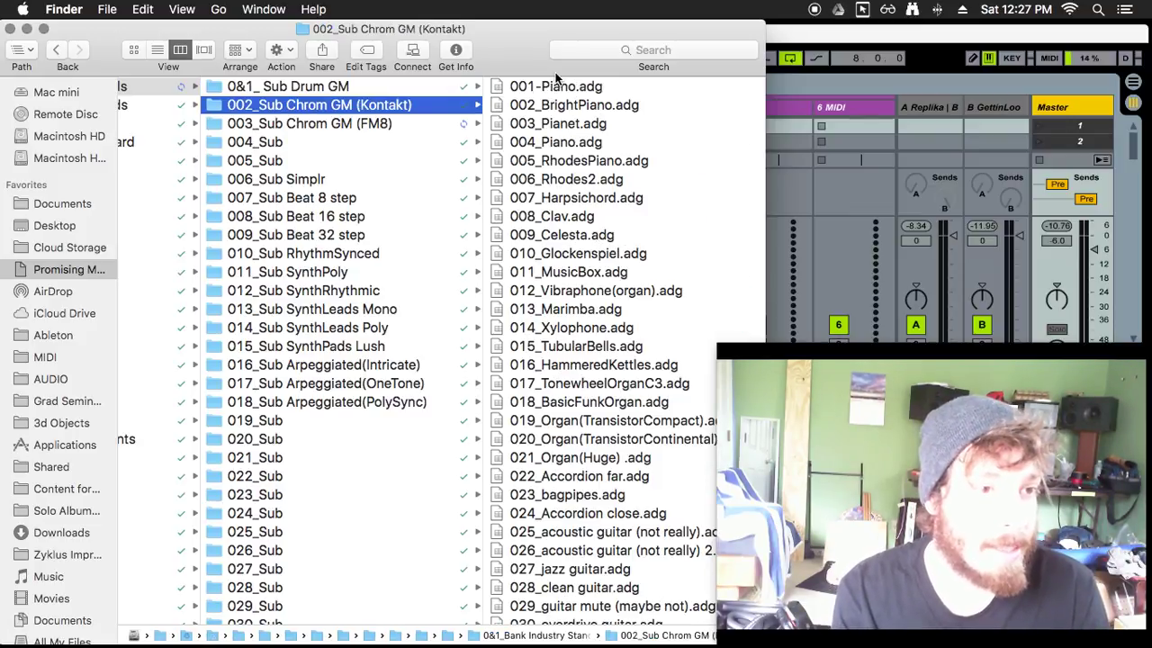
{"action": "key", "text": "Up"}
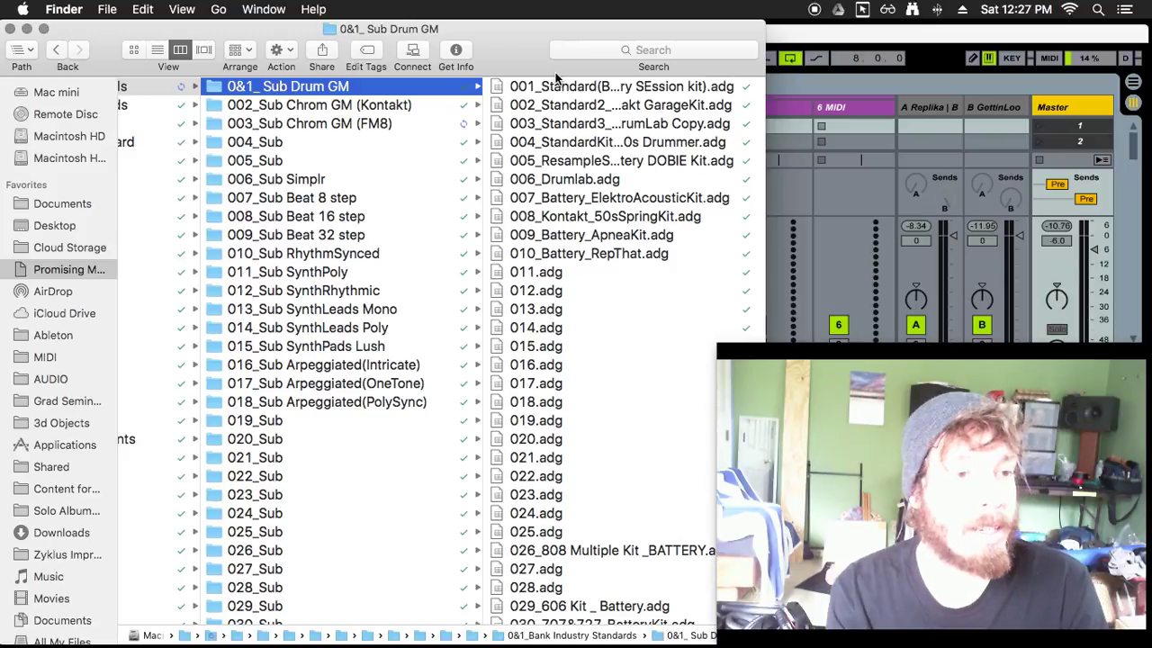
{"action": "key", "text": "Down"}
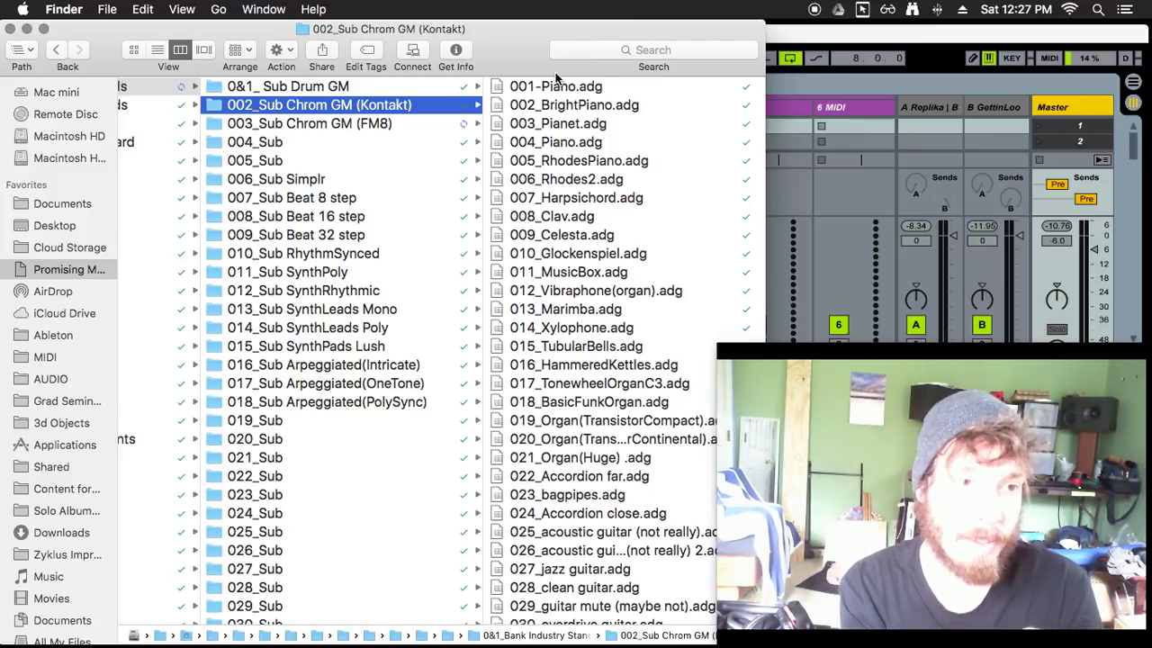
{"action": "key", "text": "Down"}
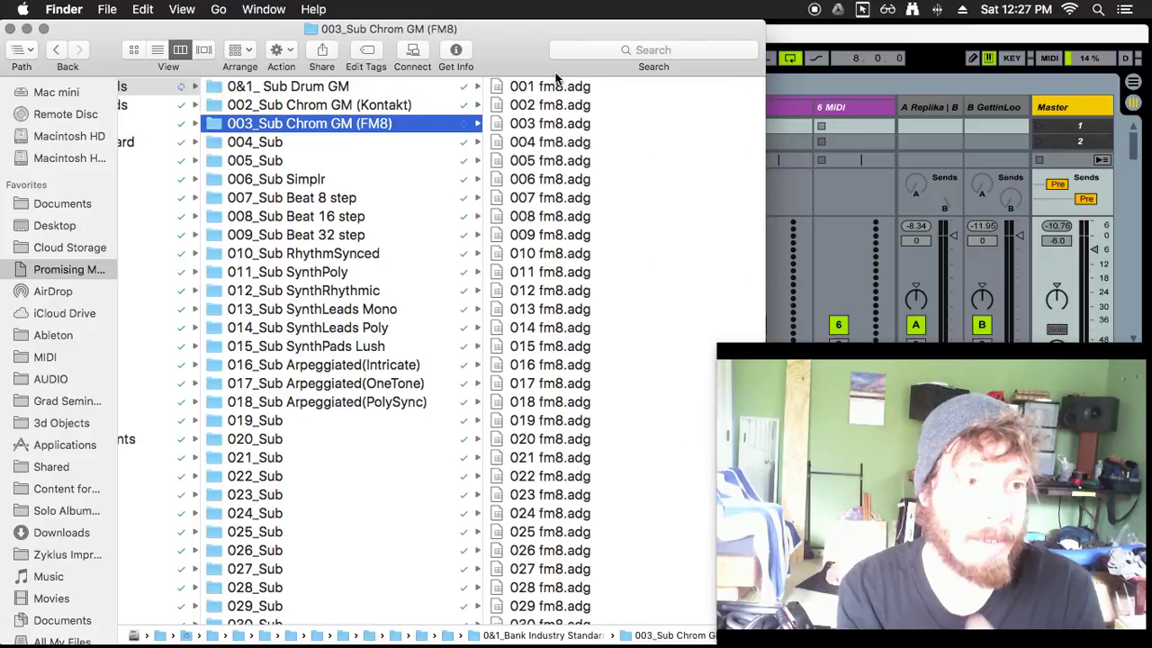
- Delete the duplicate presets 037 fm8-1.adg, 044 fm8-1.adg and 062 fm8-2.adg from 003_Sub Chrom GM (FM8)
{"action": "scroll", "coordinate": [548, 203], "scroll_direction": "down", "scroll_amount": 5}
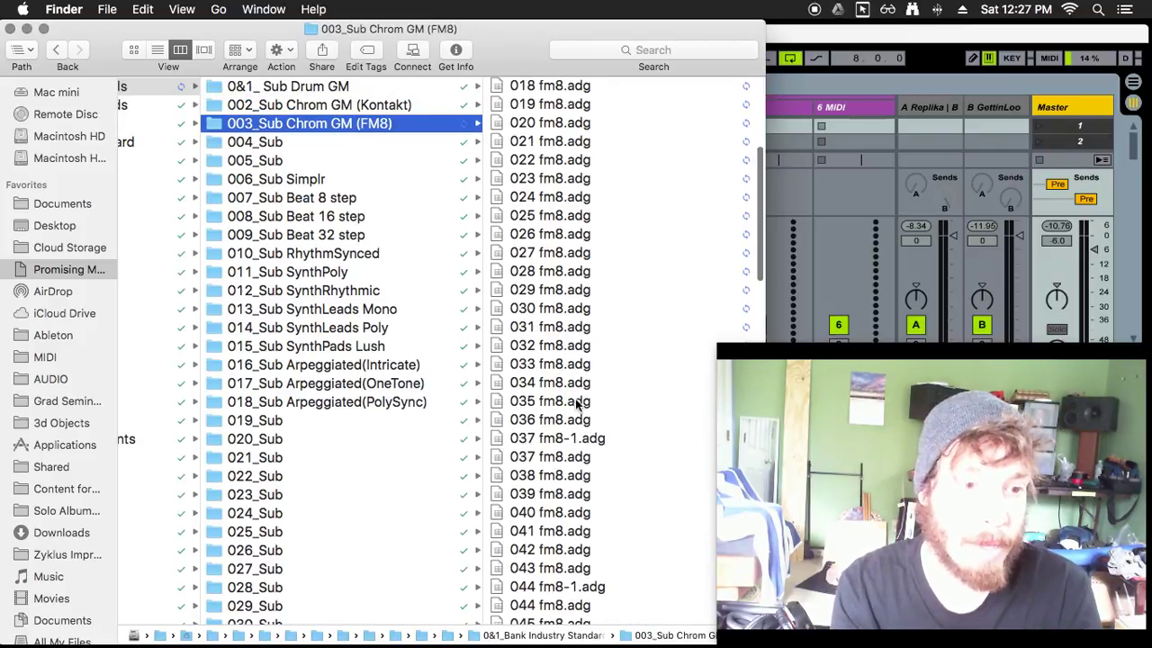
{"action": "left_click", "coordinate": [582, 455]}
{"action": "key", "text": "Up"}
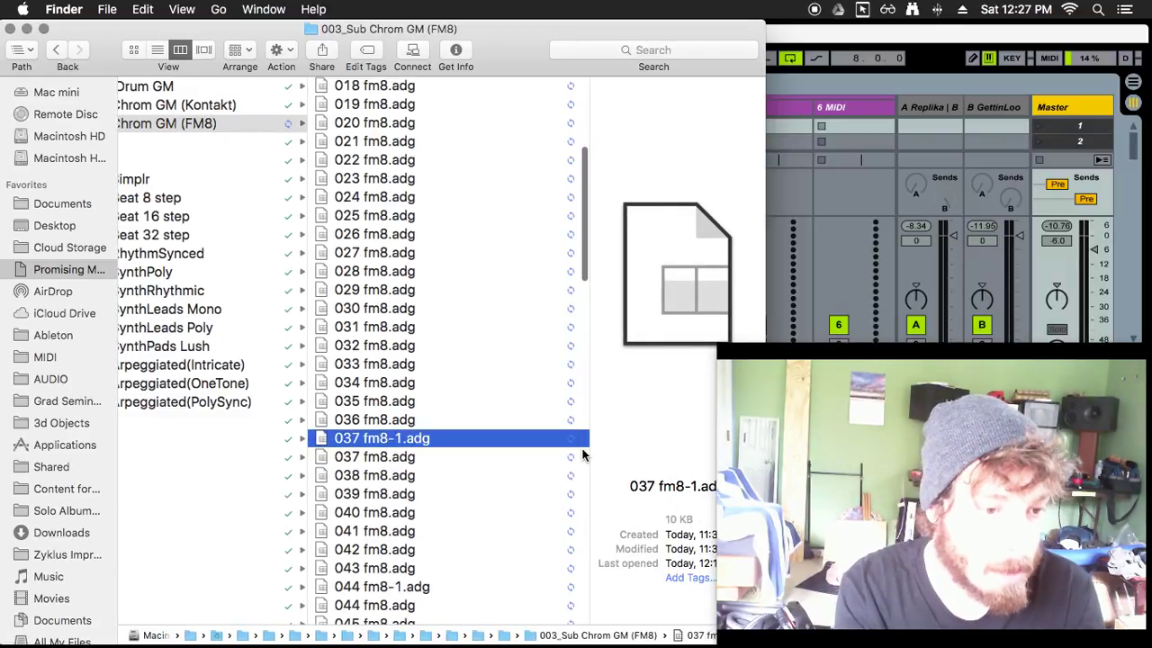
{"action": "key", "text": "super+BackSpace"}
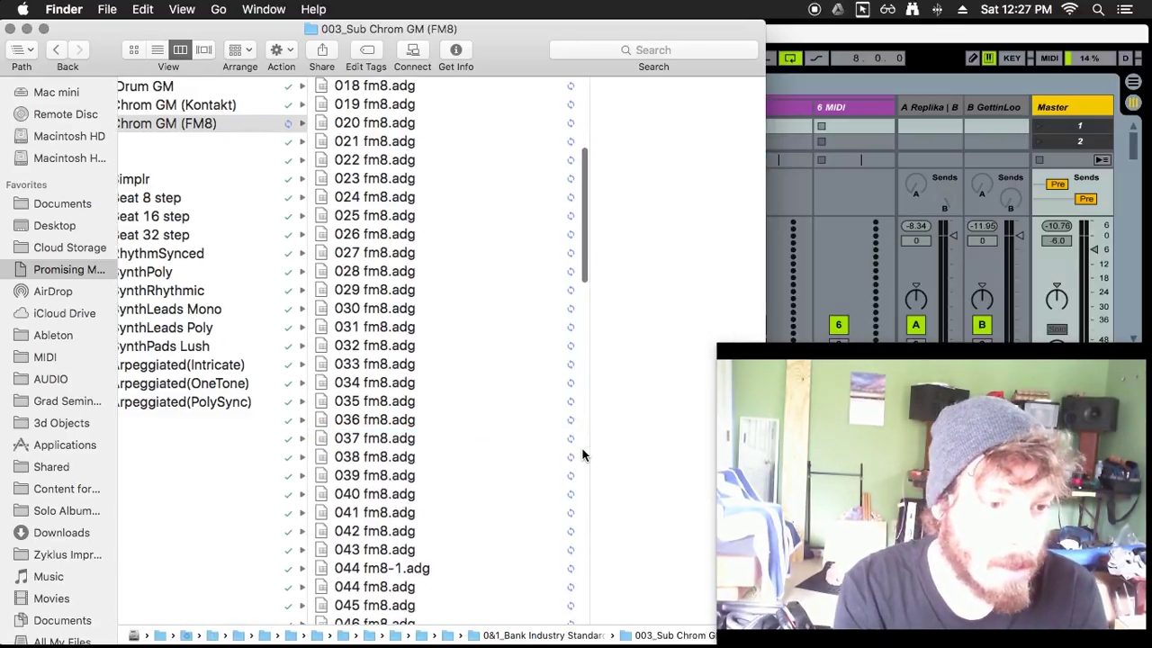
{"action": "left_click", "coordinate": [454, 567]}
{"action": "key", "text": "super+BackSpace"}
{"action": "scroll", "coordinate": [454, 569], "scroll_direction": "down", "scroll_amount": 3}
{"action": "scroll", "coordinate": [455, 565], "scroll_direction": "down", "scroll_amount": 10}
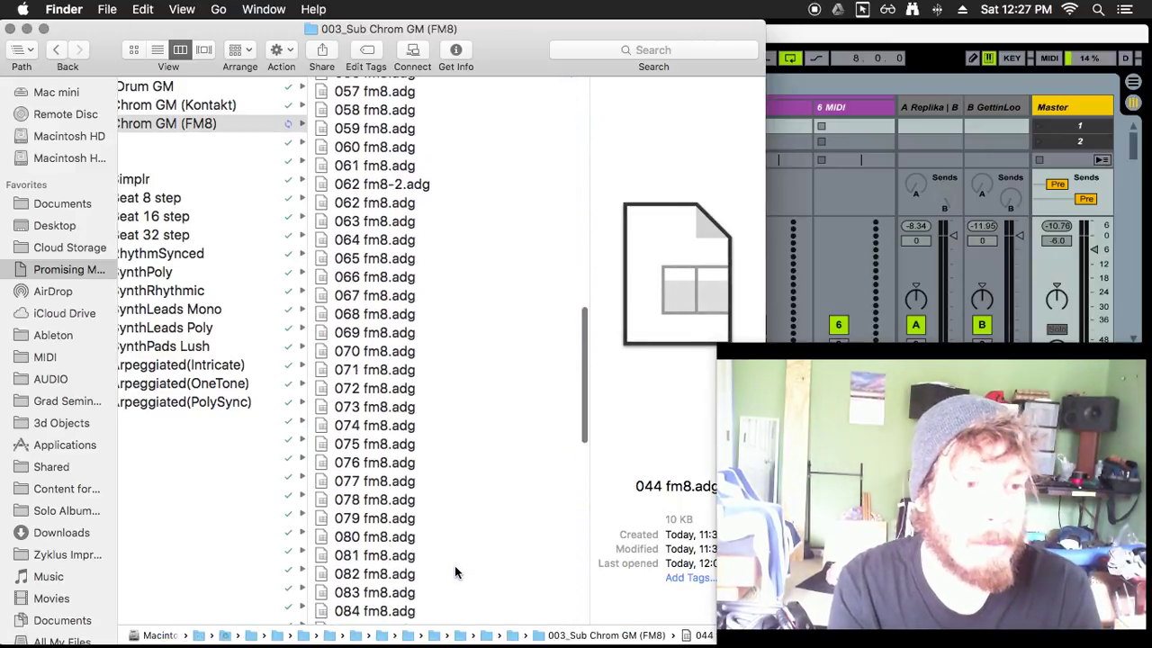
{"action": "left_click", "coordinate": [420, 185]}
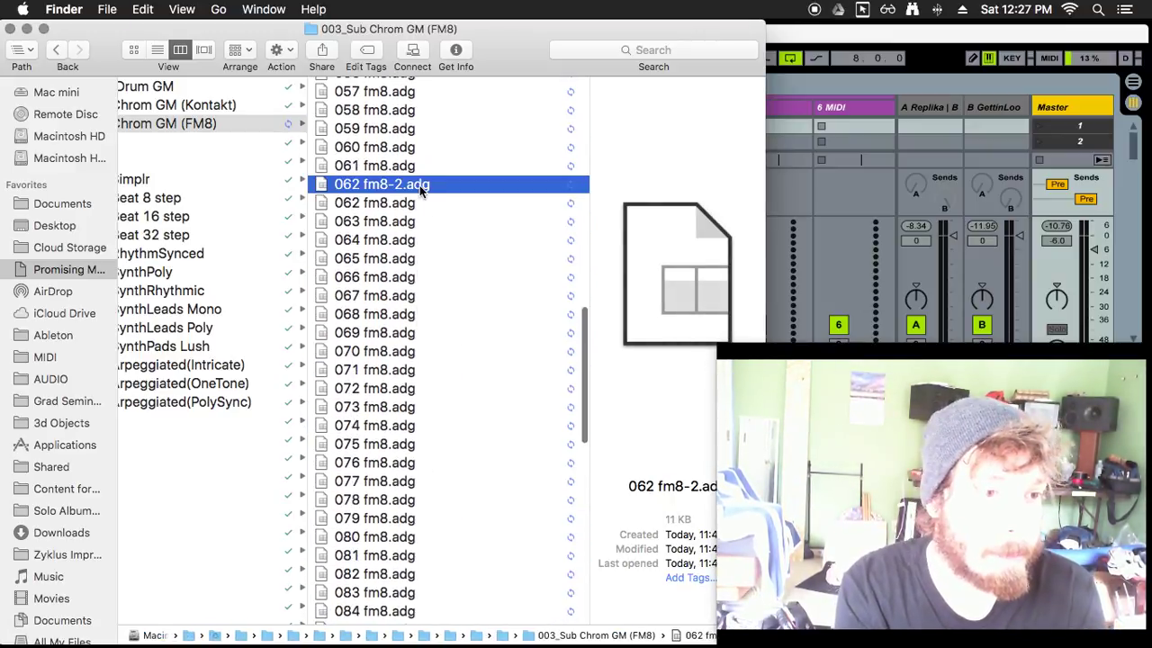
{"action": "key", "text": "super+BackSpace"}
- Check the numbering of the remaining FM8 presets through 128 fm8.adg and return to the start of the list
{"action": "scroll", "coordinate": [425, 427], "scroll_direction": "down", "scroll_amount": 13}
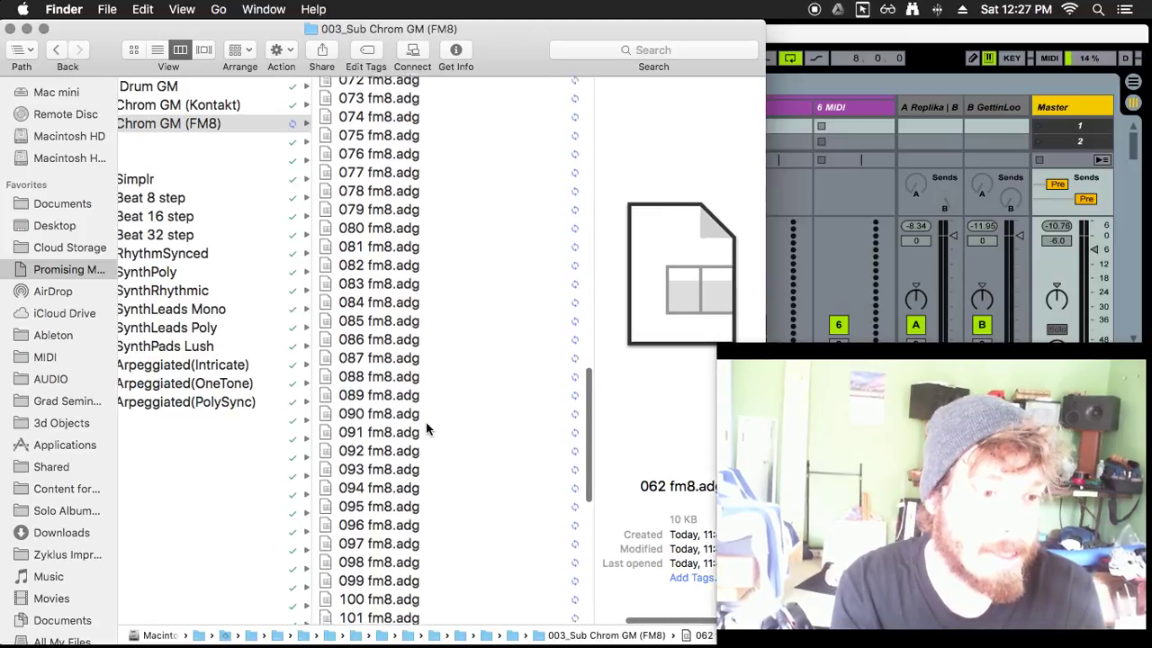
{"action": "scroll", "coordinate": [426, 430], "scroll_direction": "down", "scroll_amount": 1}
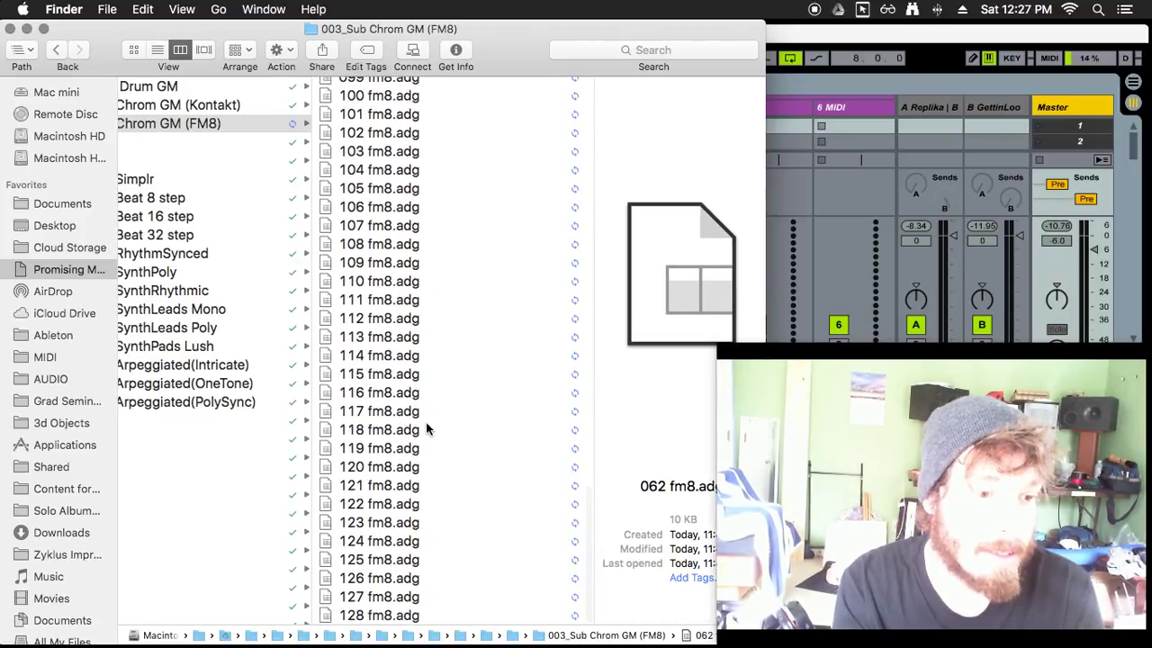
{"action": "left_click", "coordinate": [404, 615]}
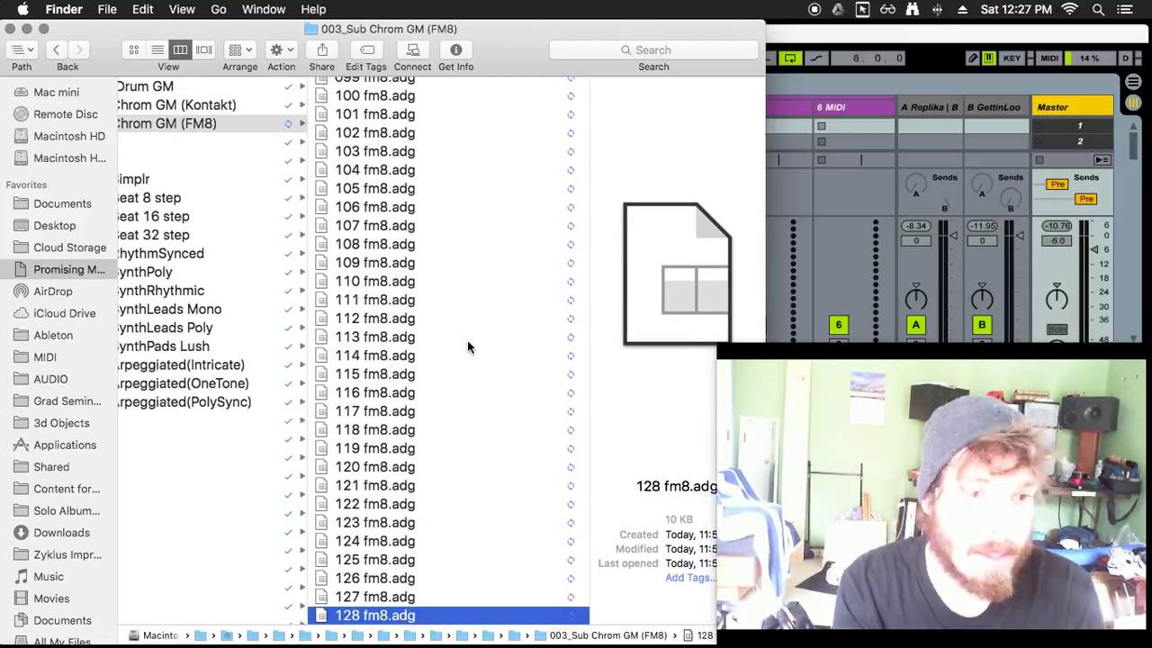
{"action": "scroll", "coordinate": [411, 227], "scroll_direction": "up", "scroll_amount": 14}
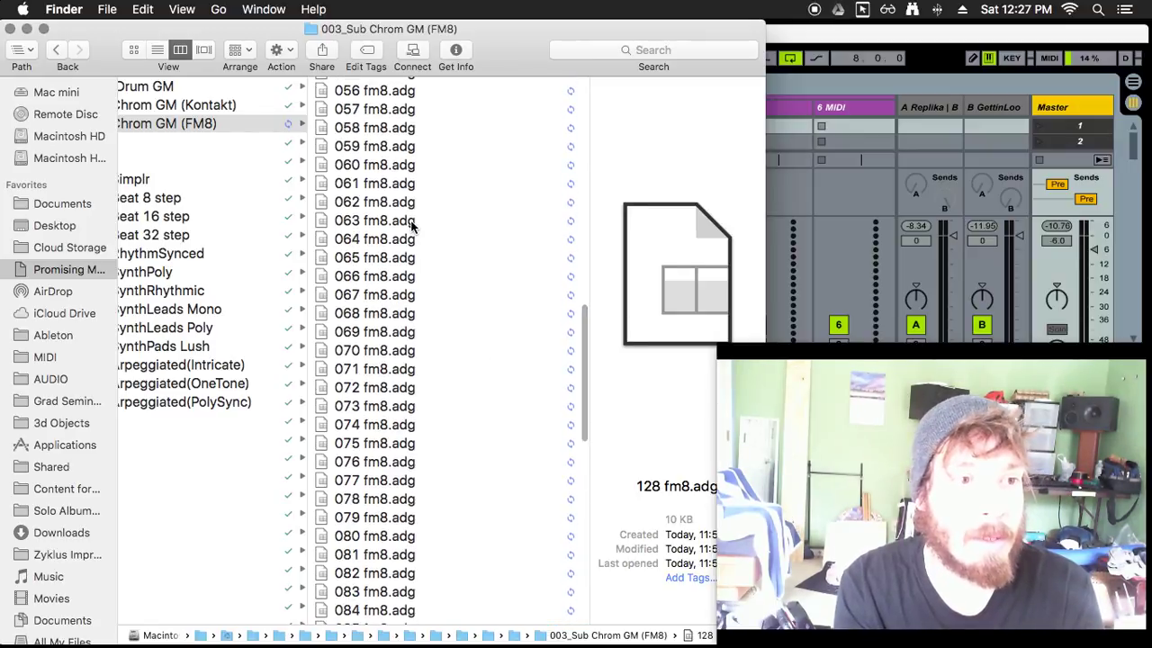
{"action": "scroll", "coordinate": [405, 149], "scroll_direction": "up", "scroll_amount": 14}
{"action": "scroll", "coordinate": [400, 153], "scroll_direction": "up", "scroll_amount": 4}
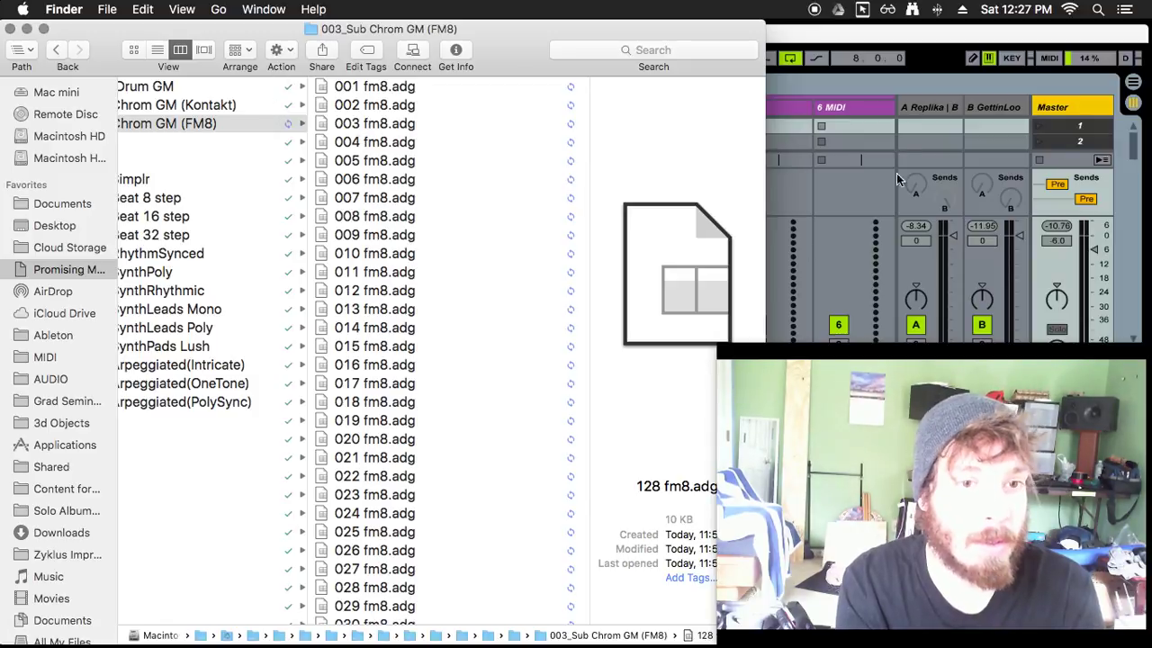
- Switch to Live, create an empty MIDI clip on 2 MIDI and point out its Bank, Sub and Pgm settings
{"action": "left_click", "coordinate": [864, 163]}
{"action": "double_click", "coordinate": [532, 125]}
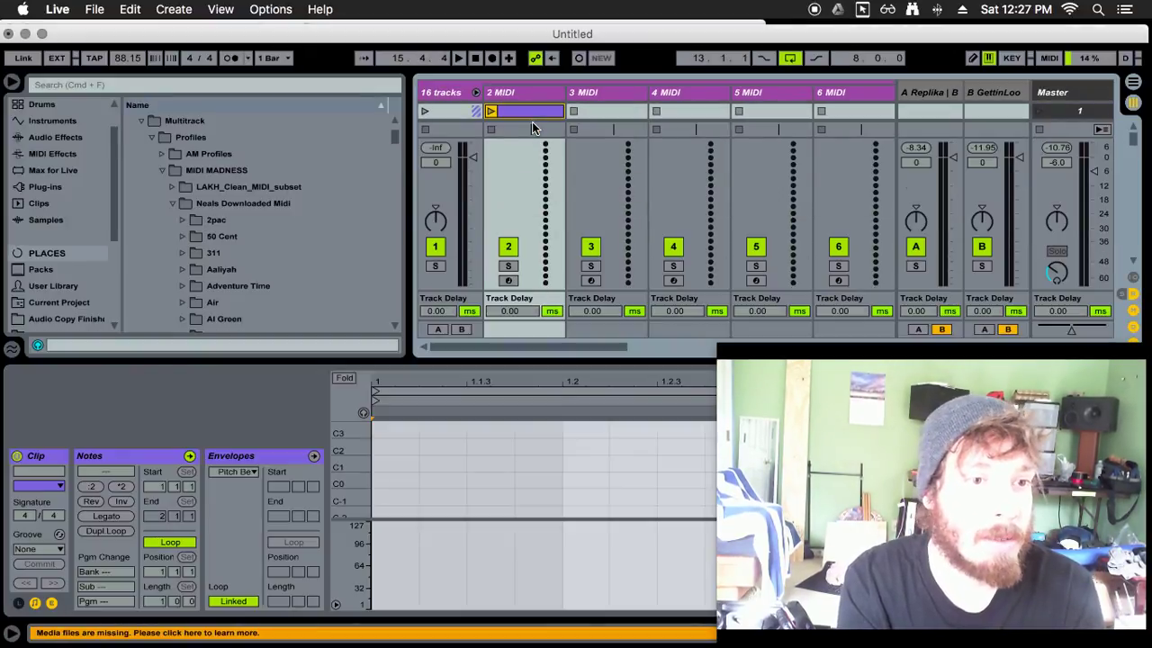
{"action": "left_click", "coordinate": [510, 113]}
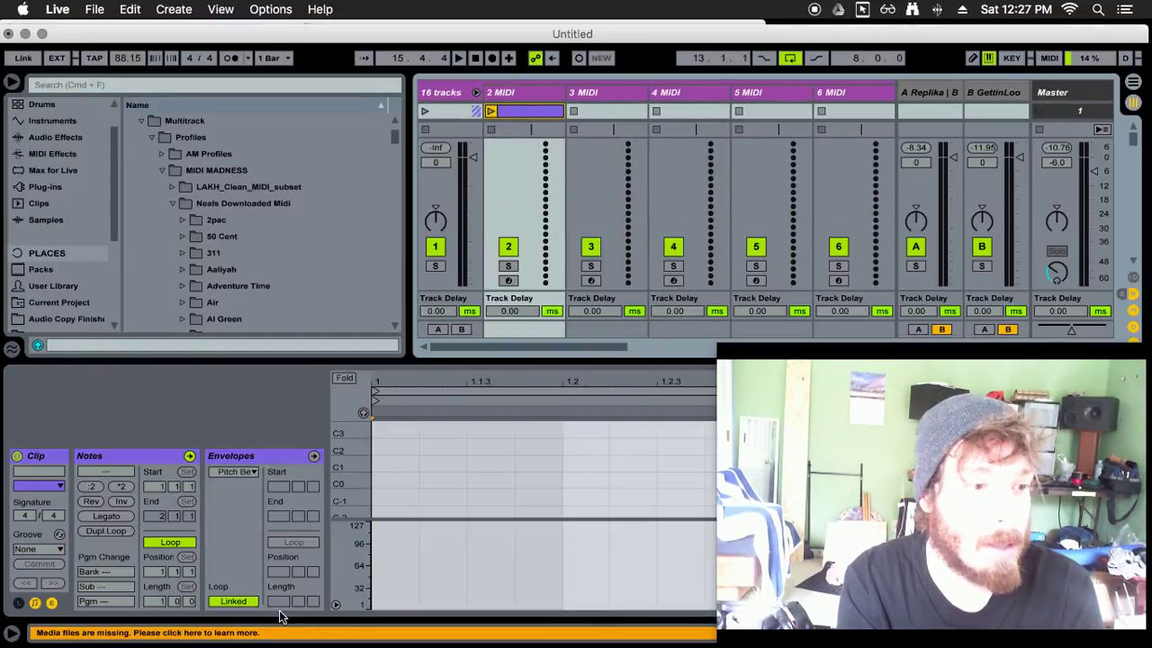
{"action": "left_click", "coordinate": [96, 573]}
{"action": "left_click", "coordinate": [98, 586]}
{"action": "left_click", "coordinate": [98, 600]}
- Switch to Finder and trace the bank, sub and program levels from 0&1_Bank Industry Standards to 001 fm8.adg
{"action": "key", "text": "super+Tab"}
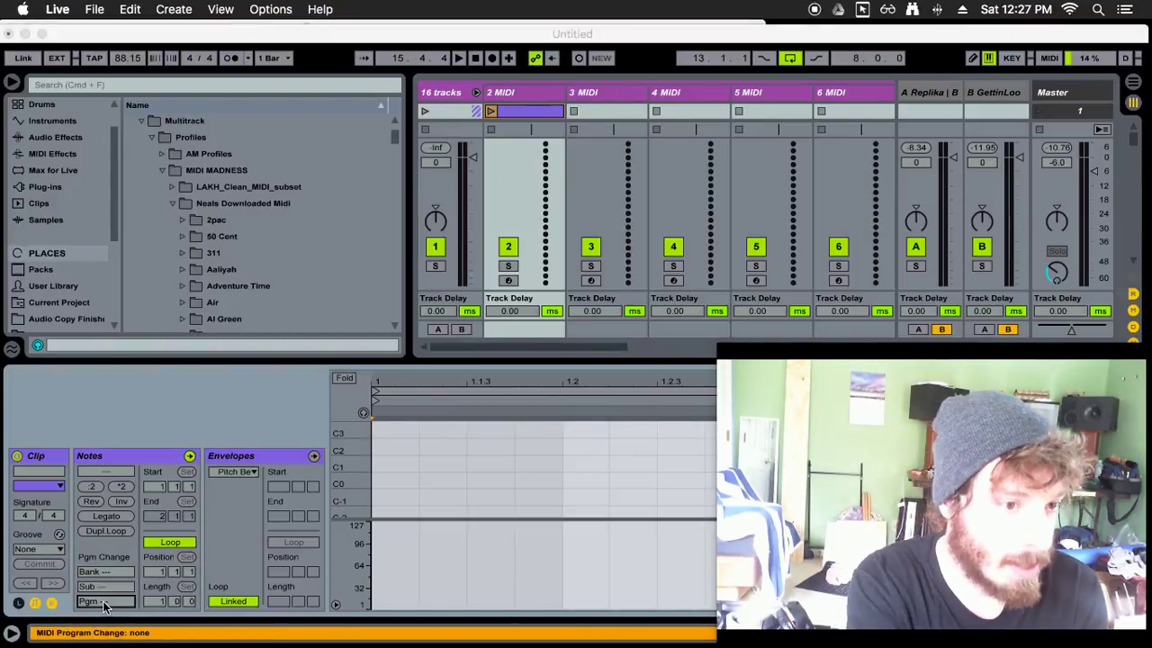
{"action": "scroll", "coordinate": [231, 338], "scroll_direction": "left", "scroll_amount": 8}
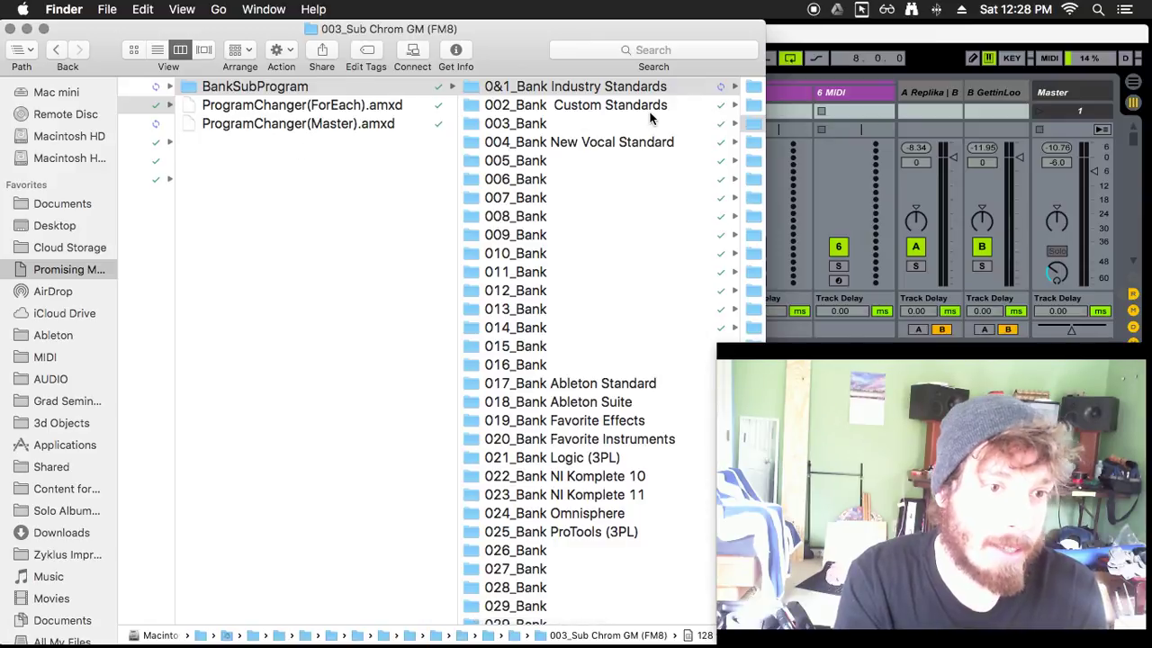
{"action": "scroll", "coordinate": [694, 117], "scroll_direction": "right", "scroll_amount": 8}
{"action": "left_click", "coordinate": [603, 84]}
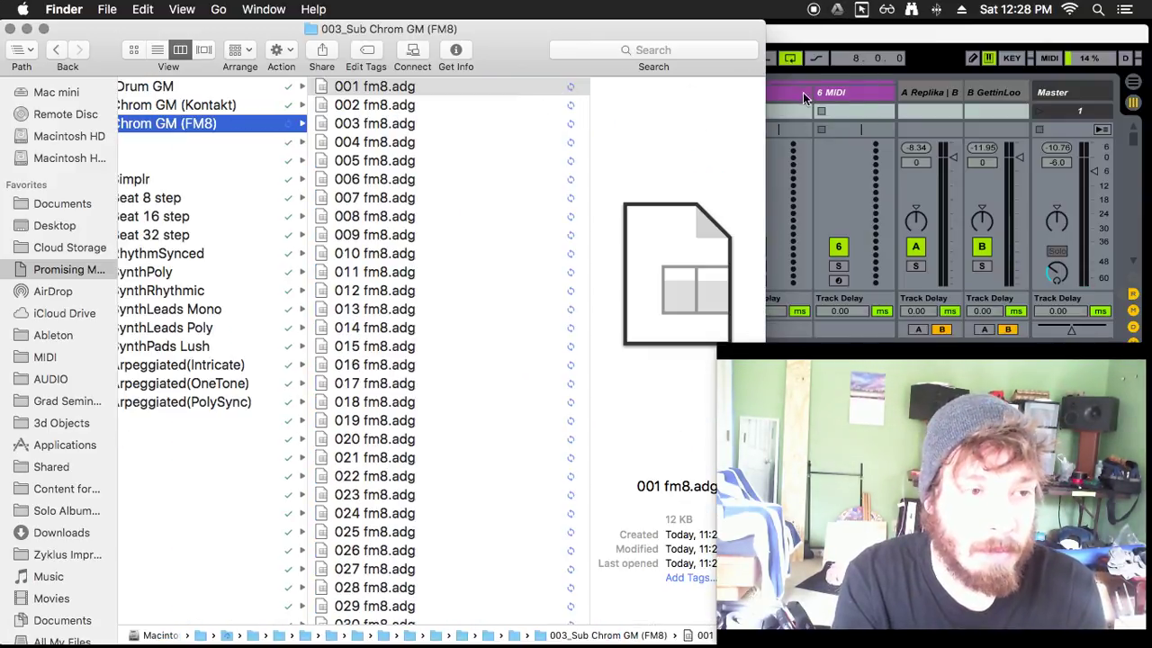
- Switch back to Live and delete the empty clip from 2 MIDI
{"action": "left_click", "coordinate": [872, 99]}
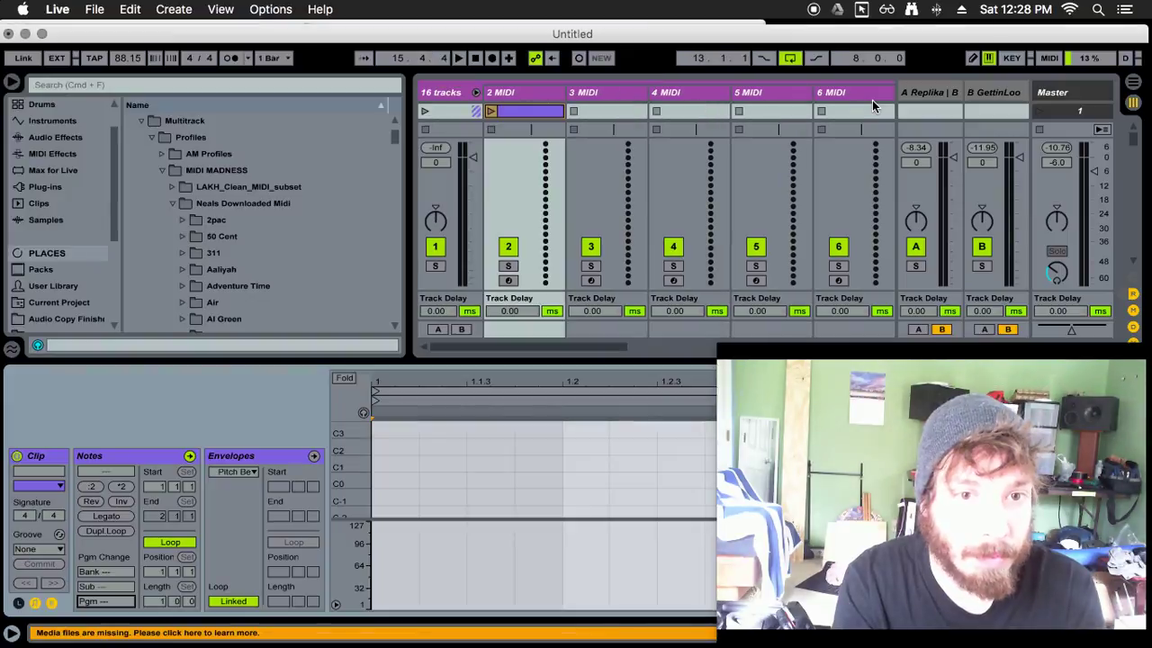
{"action": "left_click", "coordinate": [544, 112]}
{"action": "key", "text": "Delete"}
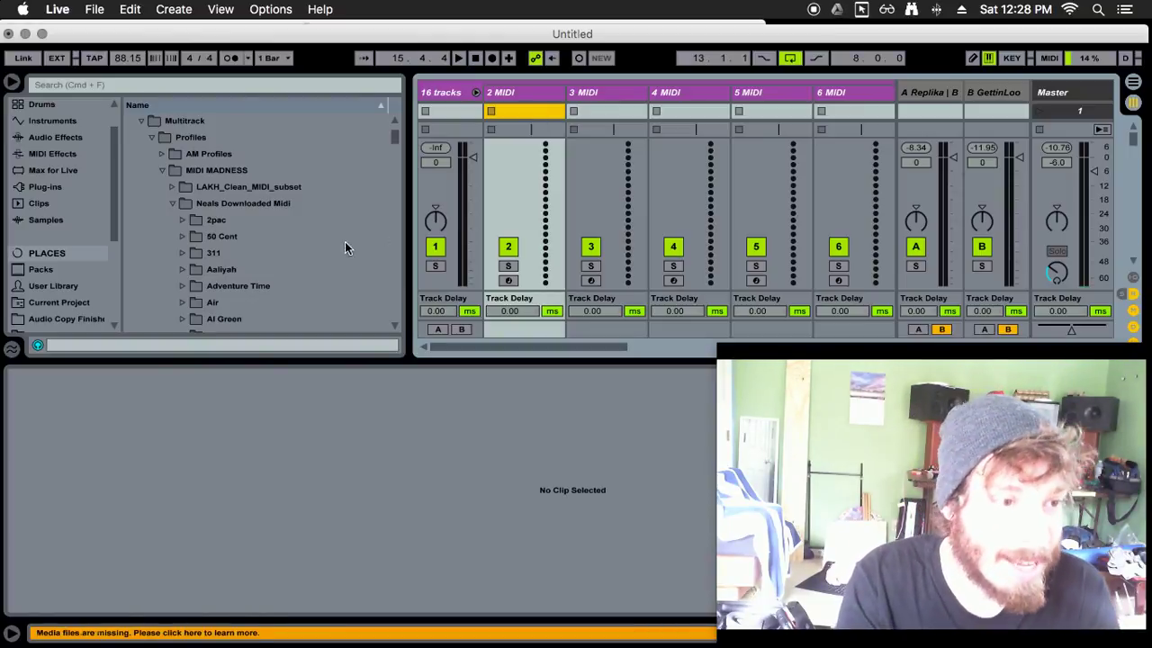
- Browse the artist folders in Neals Downloaded Midi and expand Ben Folds to view its MIDI files
{"action": "left_click", "coordinate": [258, 284]}
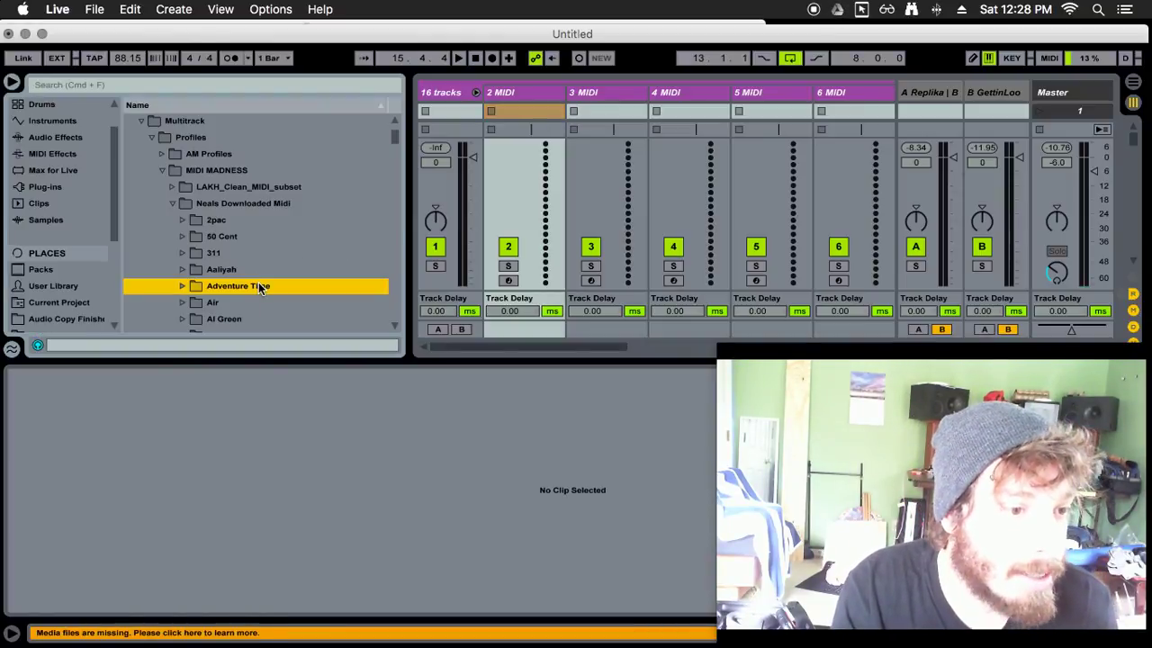
{"action": "scroll", "coordinate": [258, 284], "scroll_direction": "down", "scroll_amount": 4}
{"action": "scroll", "coordinate": [270, 252], "scroll_direction": "down", "scroll_amount": 5}
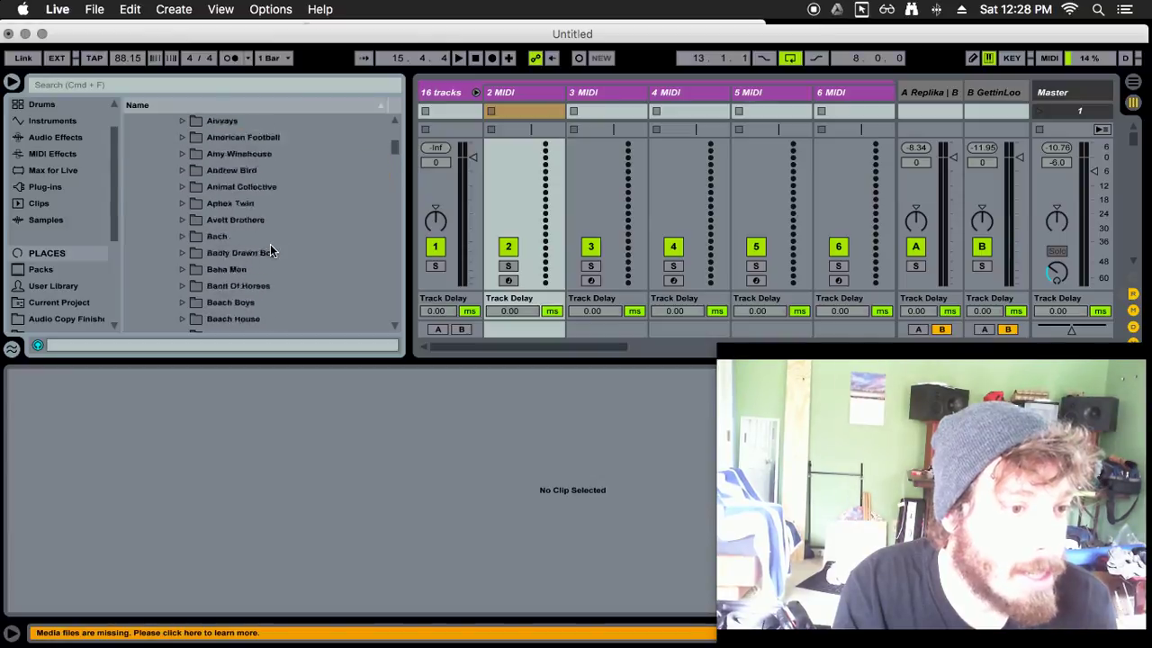
{"action": "scroll", "coordinate": [270, 251], "scroll_direction": "up", "scroll_amount": 1}
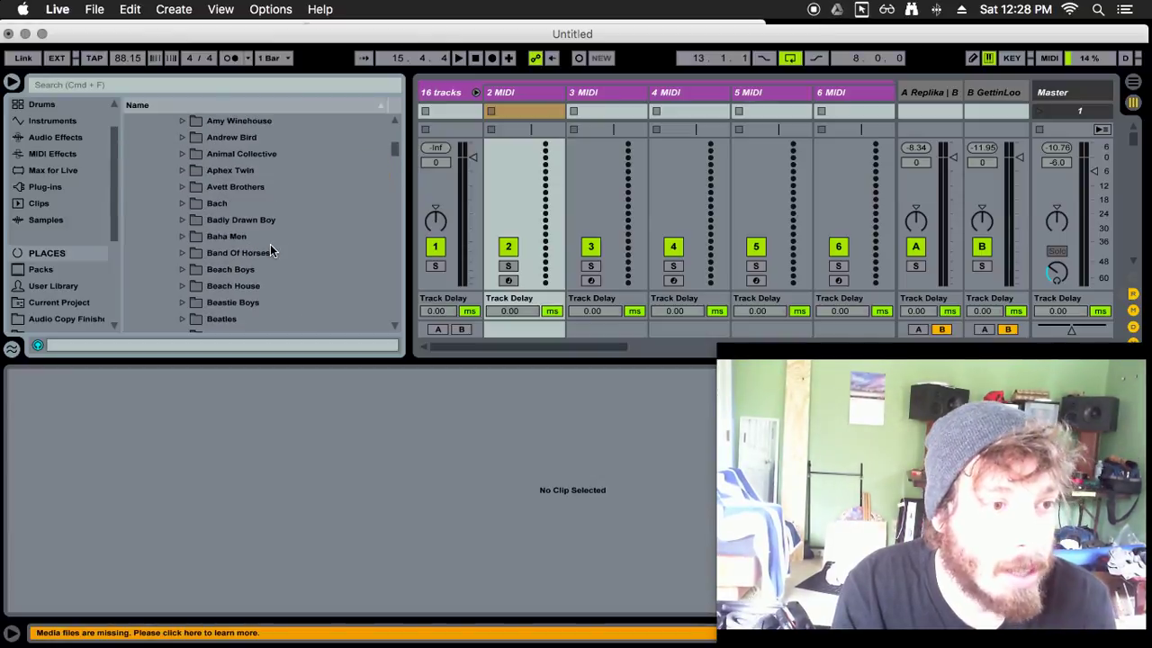
{"action": "left_click", "coordinate": [303, 213]}
{"action": "key", "text": "Down"}
{"action": "key", "text": "Down"}
{"action": "key", "text": "Down"}
{"action": "key", "text": "Down"}
{"action": "key", "text": "Down"}
{"action": "key", "text": "Down"}
{"action": "key", "text": "Down"}
{"action": "key", "text": "Down"}
{"action": "key", "text": "Down"}
{"action": "key", "text": "Down"}
{"action": "key", "text": "Down"}
{"action": "key", "text": "Up"}
{"action": "key", "text": "Up"}
{"action": "key", "text": "Down"}
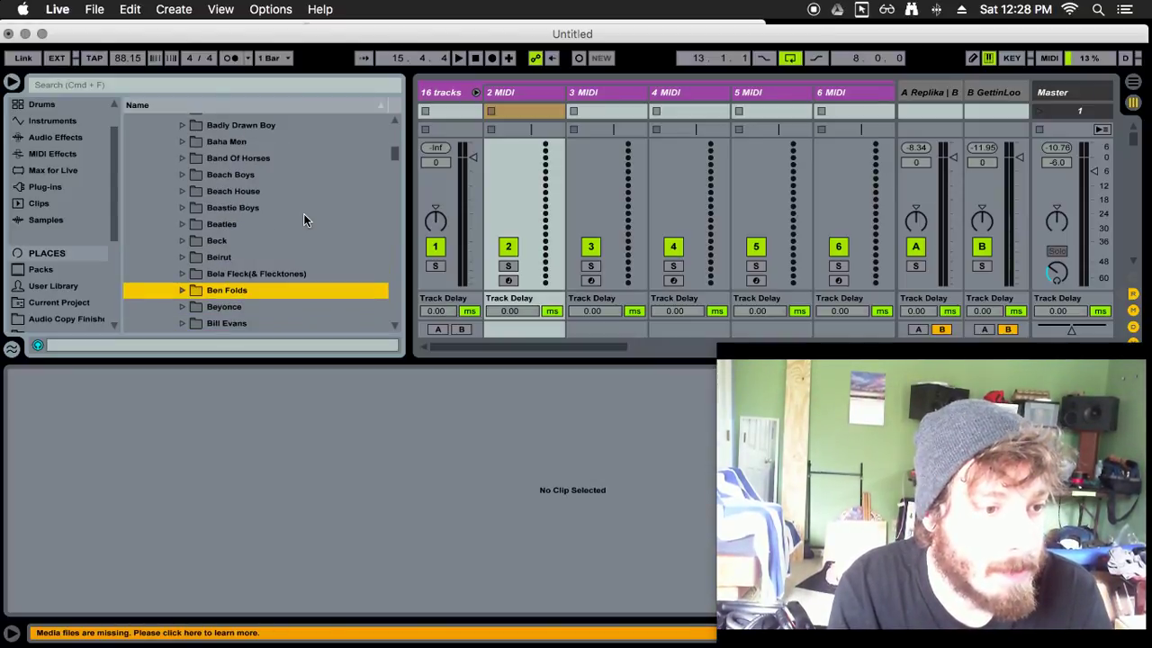
{"action": "key", "text": "Right"}
{"action": "key", "text": "Down"}
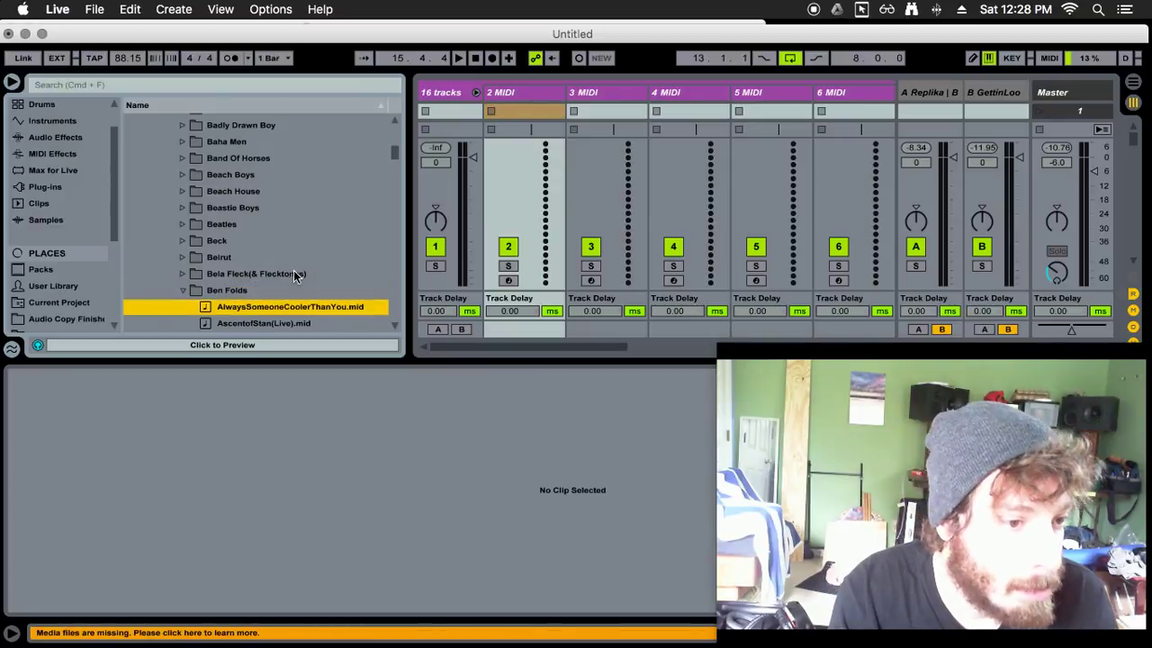
- Review the Ben Folds MIDI files, collapse that folder and expand Boards Of Canada
{"action": "scroll", "coordinate": [294, 275], "scroll_direction": "down", "scroll_amount": 1}
{"action": "left_click", "coordinate": [243, 192]}
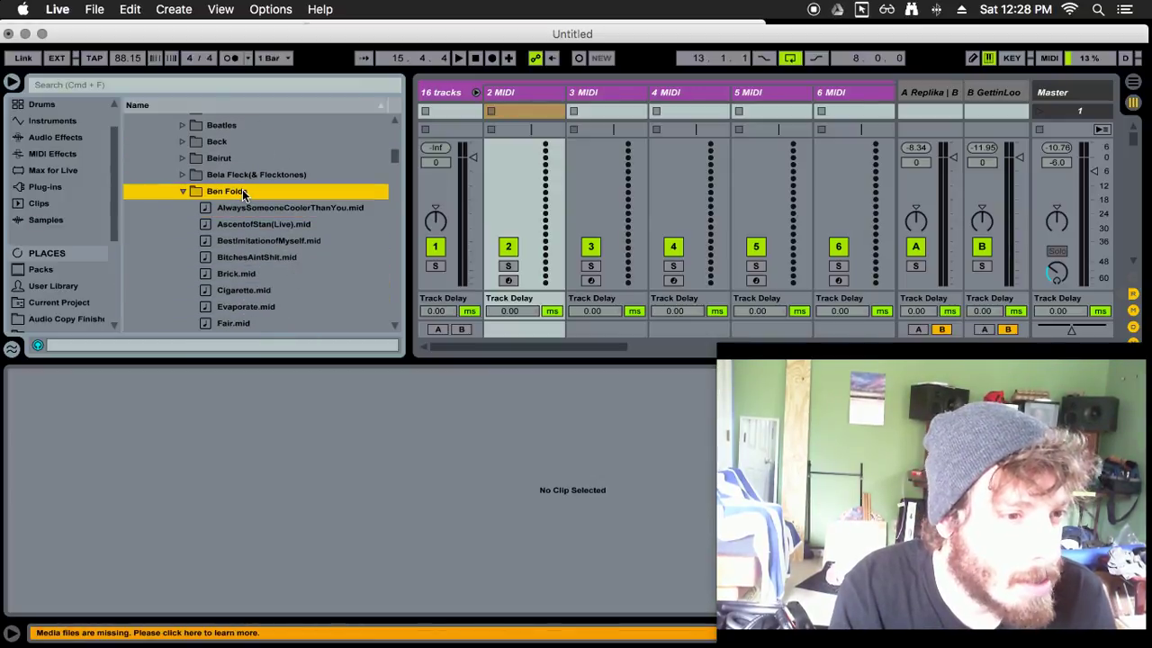
{"action": "key", "text": "Left"}
{"action": "scroll", "coordinate": [252, 272], "scroll_direction": "down", "scroll_amount": 1}
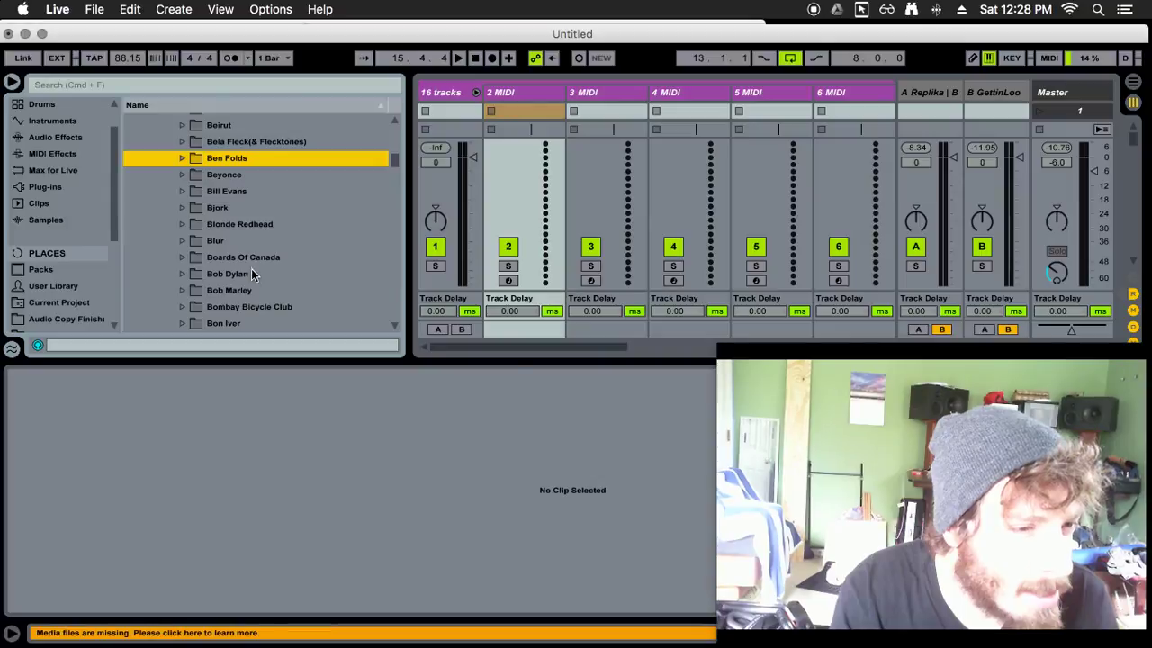
{"action": "left_click", "coordinate": [249, 260]}
{"action": "key", "text": "Right"}
{"action": "key", "text": "Down"}
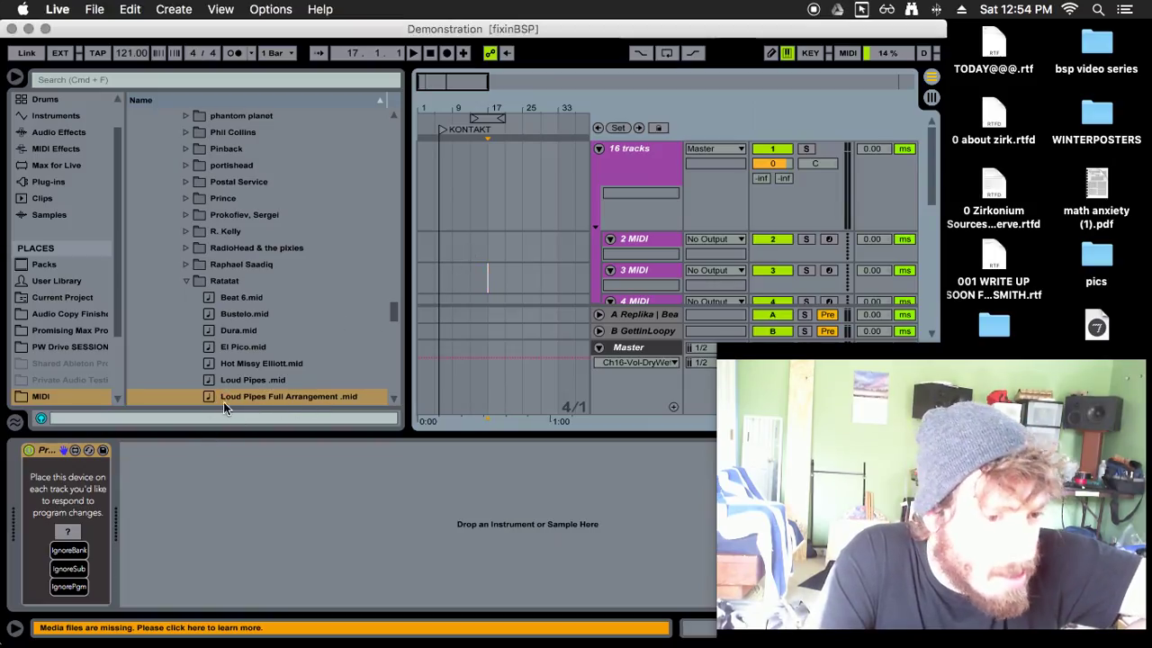
- Import Loud Pipes Full Arrangement .mid into the arrangement from 2 MIDI at bar 9, without its tempo and time signature data
{"action": "left_click_drag", "start_coordinate": [224, 398], "coordinate": [442, 245]}
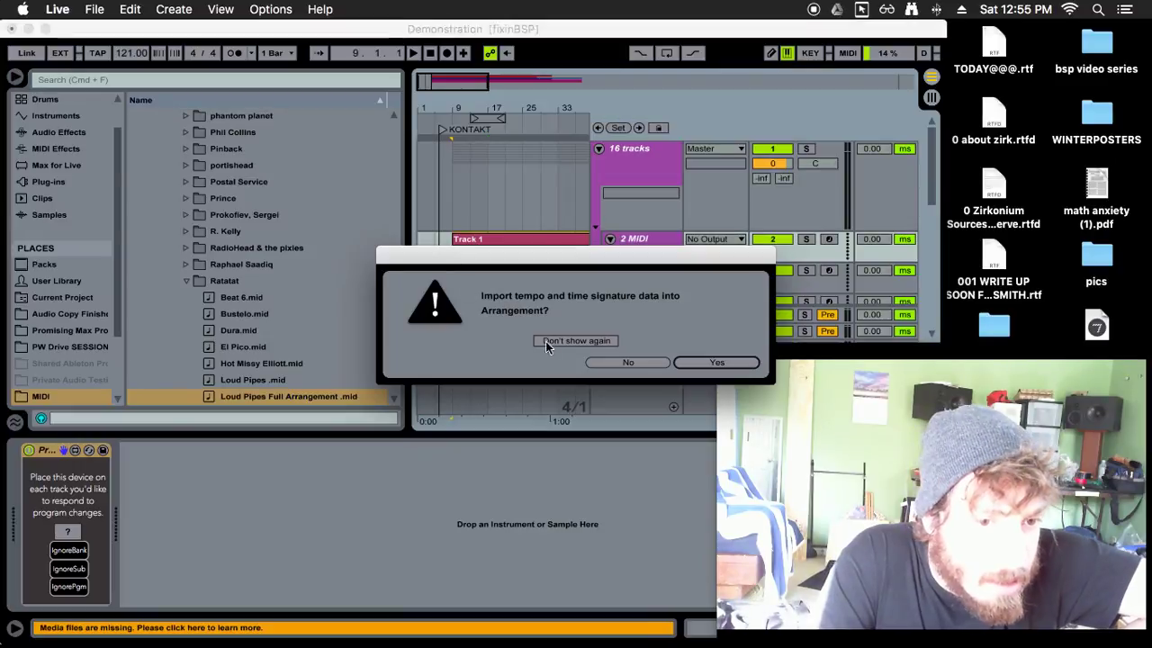
{"action": "left_click", "coordinate": [604, 362]}
{"action": "scroll", "coordinate": [539, 263], "scroll_direction": "down", "scroll_amount": 3}
{"action": "scroll", "coordinate": [538, 263], "scroll_direction": "up", "scroll_amount": 3}
{"action": "left_click_drag", "start_coordinate": [509, 86], "coordinate": [509, 123]}
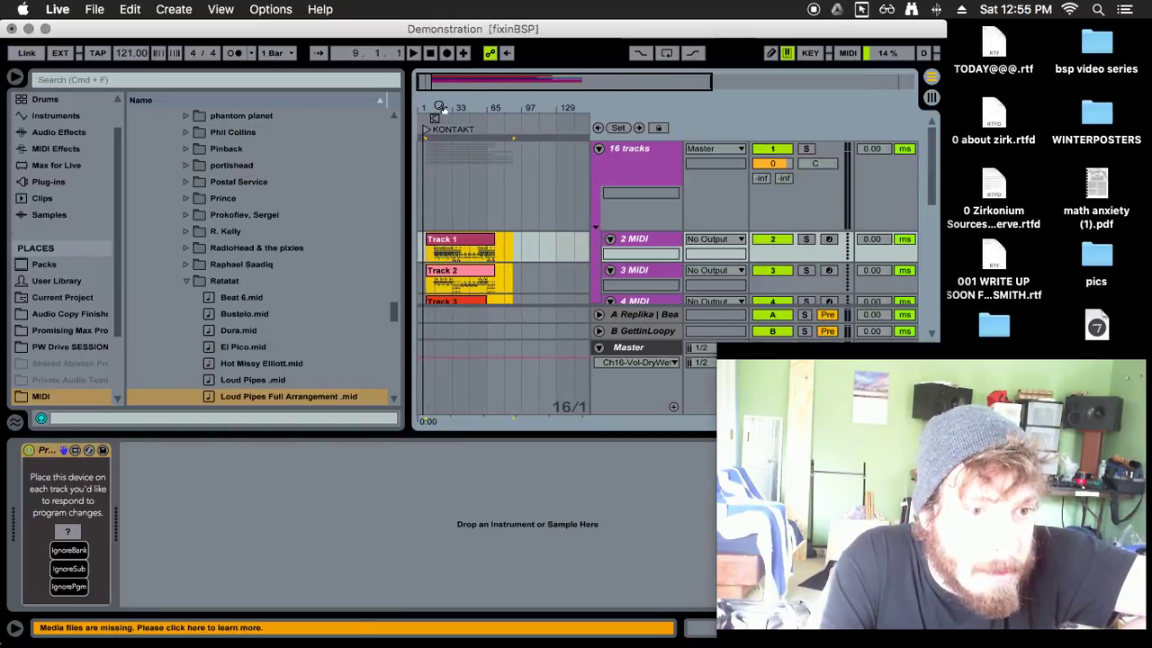
- Copy the imported arrangement clips to start at bar 97 and mark that position with a locator named FM8
{"action": "left_click", "coordinate": [454, 244]}
{"action": "left_click_drag", "start_coordinate": [441, 244], "coordinate": [533, 241]}
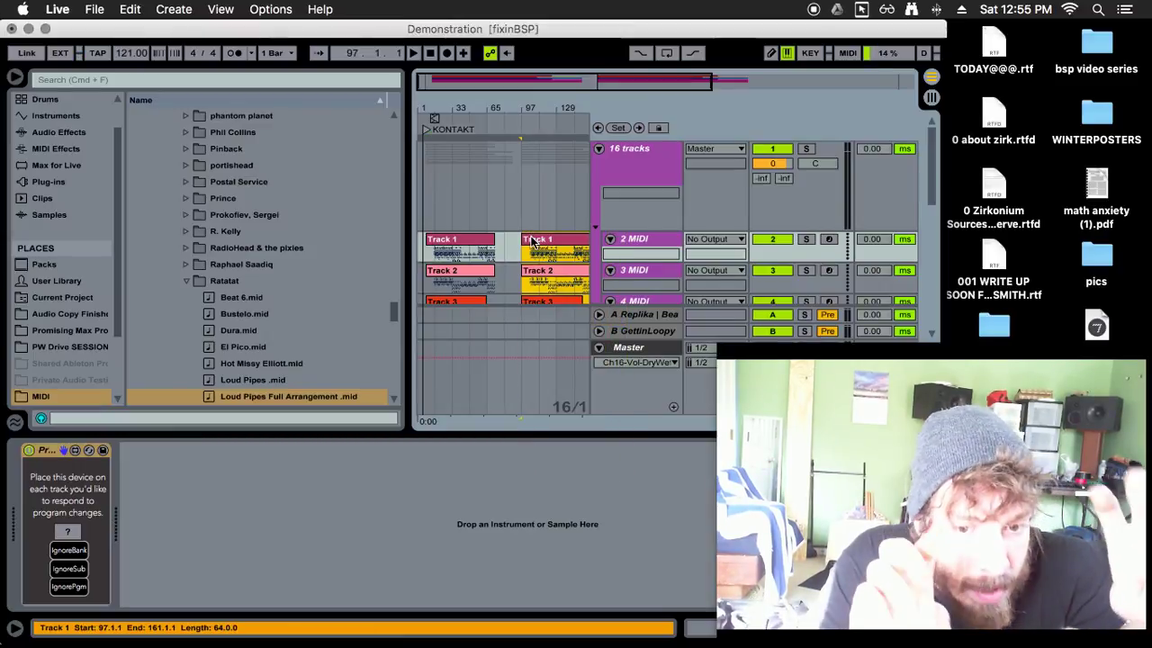
{"action": "scroll", "coordinate": [537, 212], "scroll_direction": "right", "scroll_amount": 5}
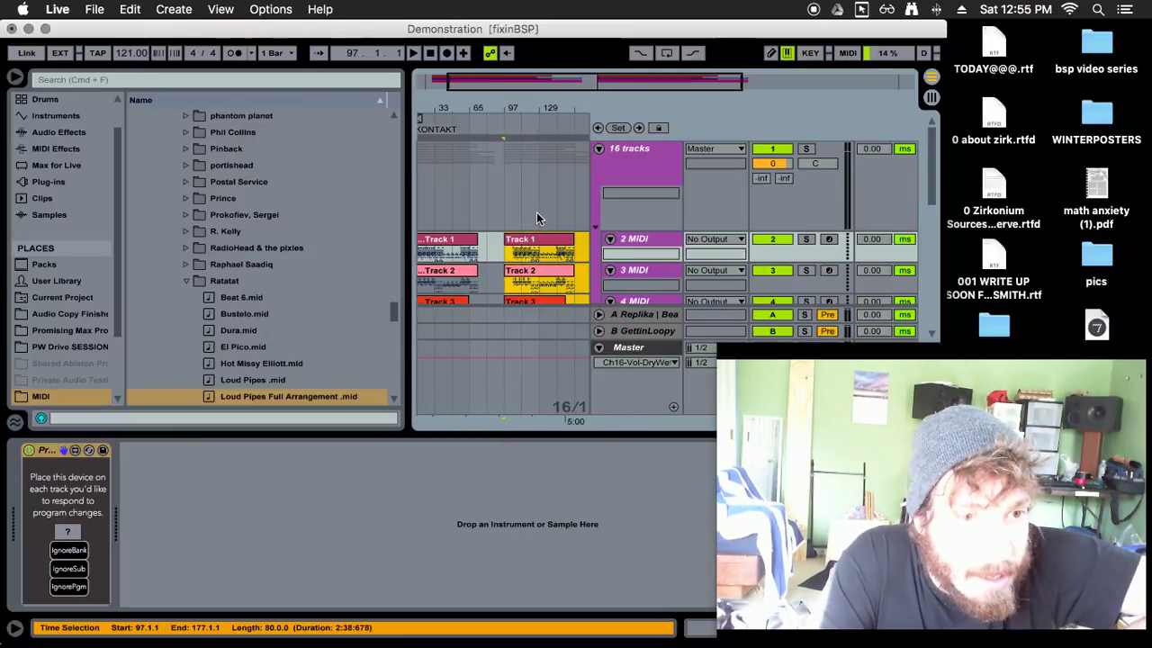
{"action": "left_click", "coordinate": [582, 129]}
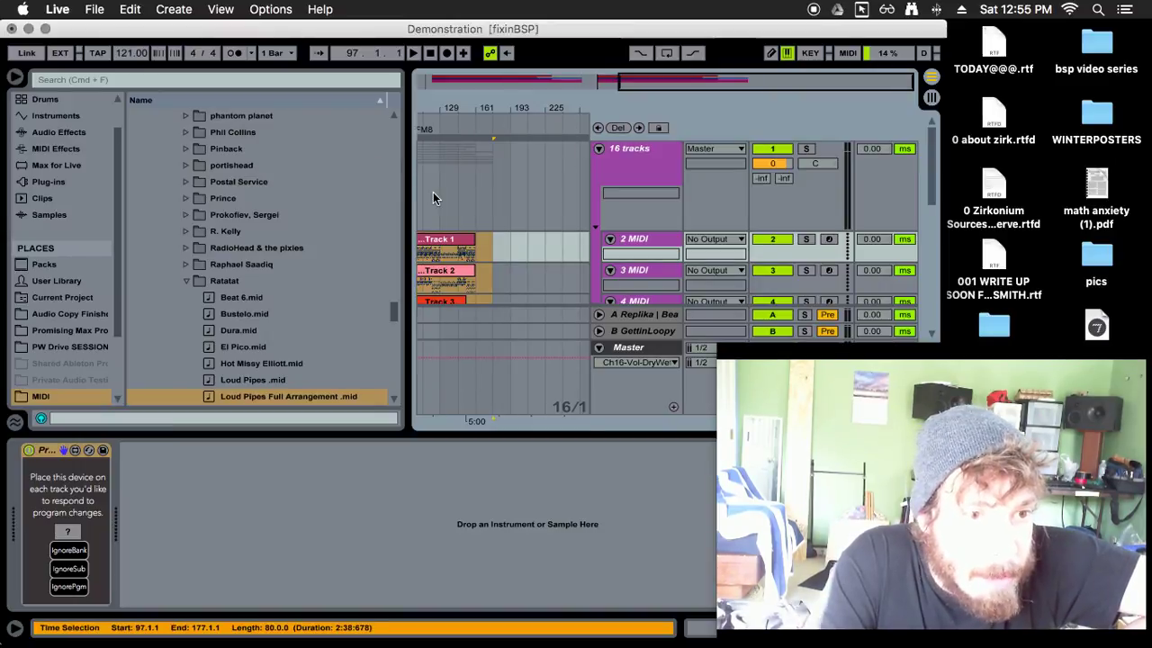
{"action": "scroll", "coordinate": [433, 192], "scroll_direction": "left", "scroll_amount": 6}
- Open the Track 1 clip under the KONTAKT locator to show its notes and program change settings
{"action": "left_click", "coordinate": [534, 239]}
{"action": "double_click", "coordinate": [538, 235]}
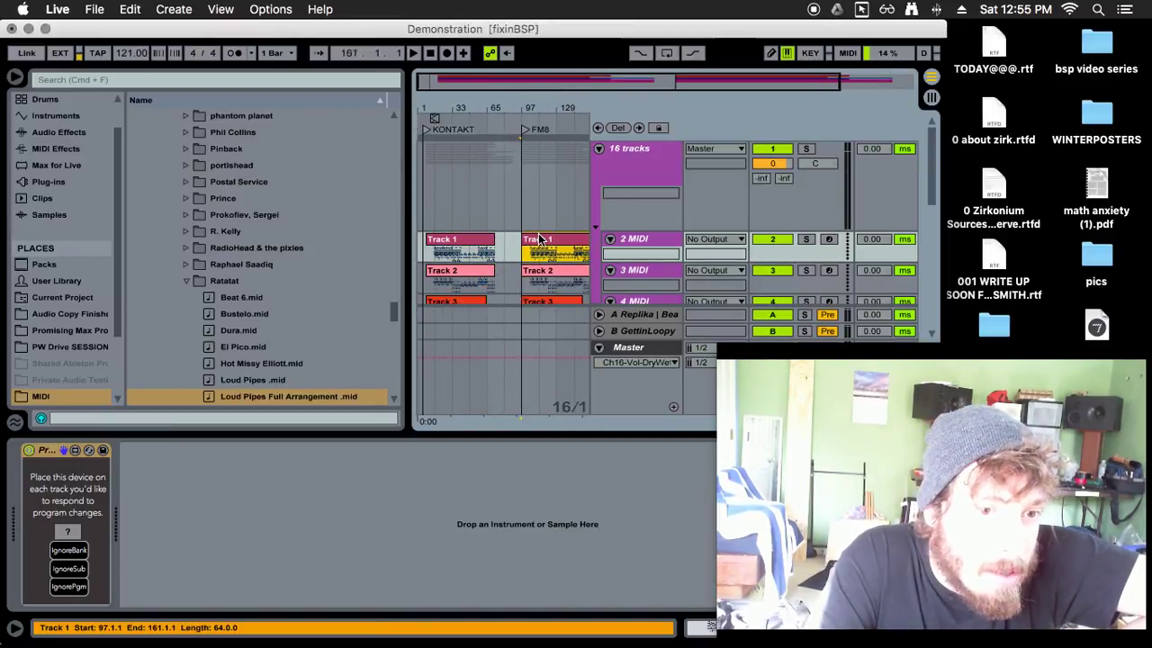
{"action": "left_click", "coordinate": [538, 234]}
{"action": "double_click", "coordinate": [460, 202]}
{"action": "key", "text": "super+d"}
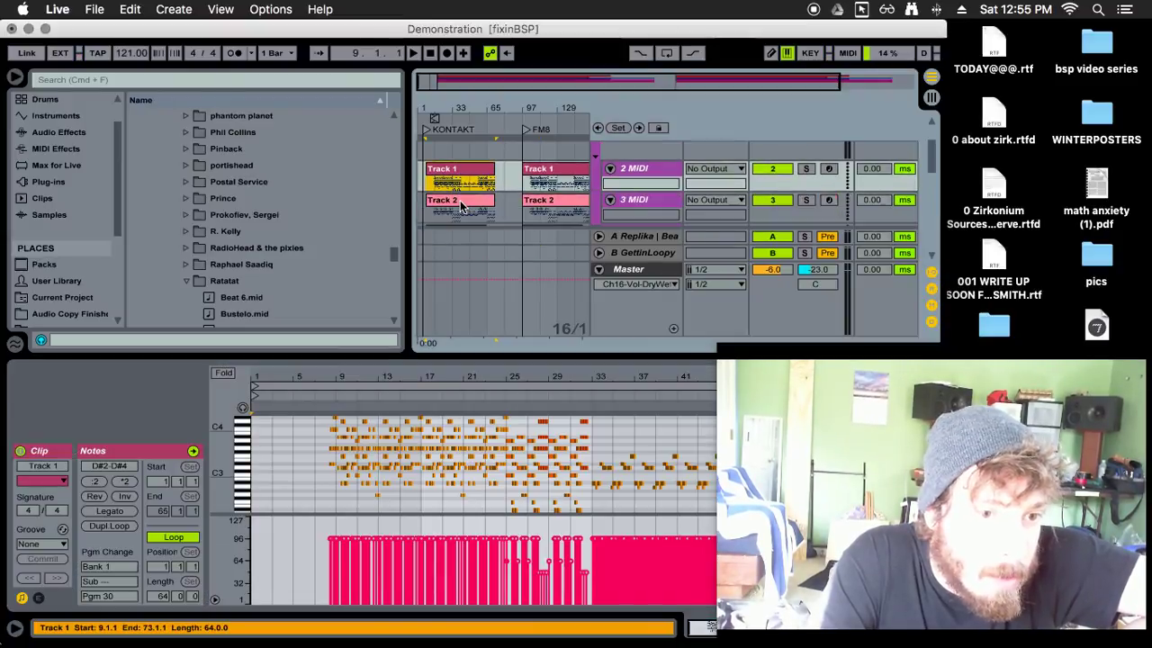
{"action": "double_click", "coordinate": [449, 163]}
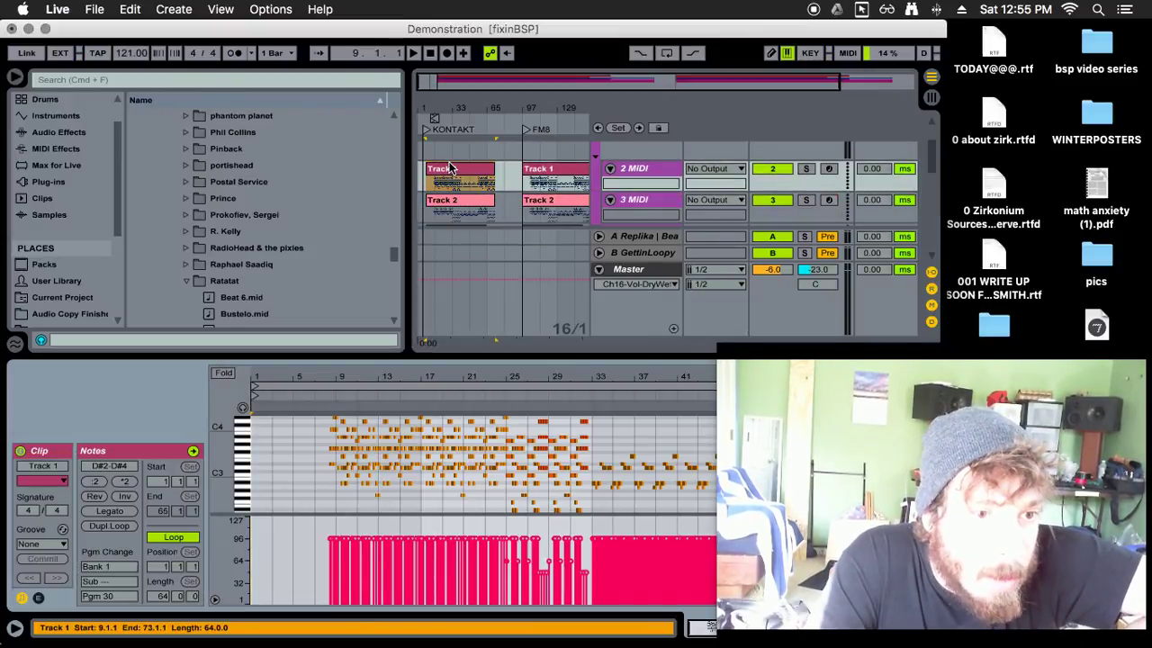
- Select the Track 1 through Track 7 clips of the KONTAKT section and set their bank to none and sub-bank to 2
{"action": "scroll", "coordinate": [449, 163], "scroll_direction": "down", "scroll_amount": 3}
{"action": "scroll", "coordinate": [449, 162], "scroll_direction": "down", "scroll_amount": 5}
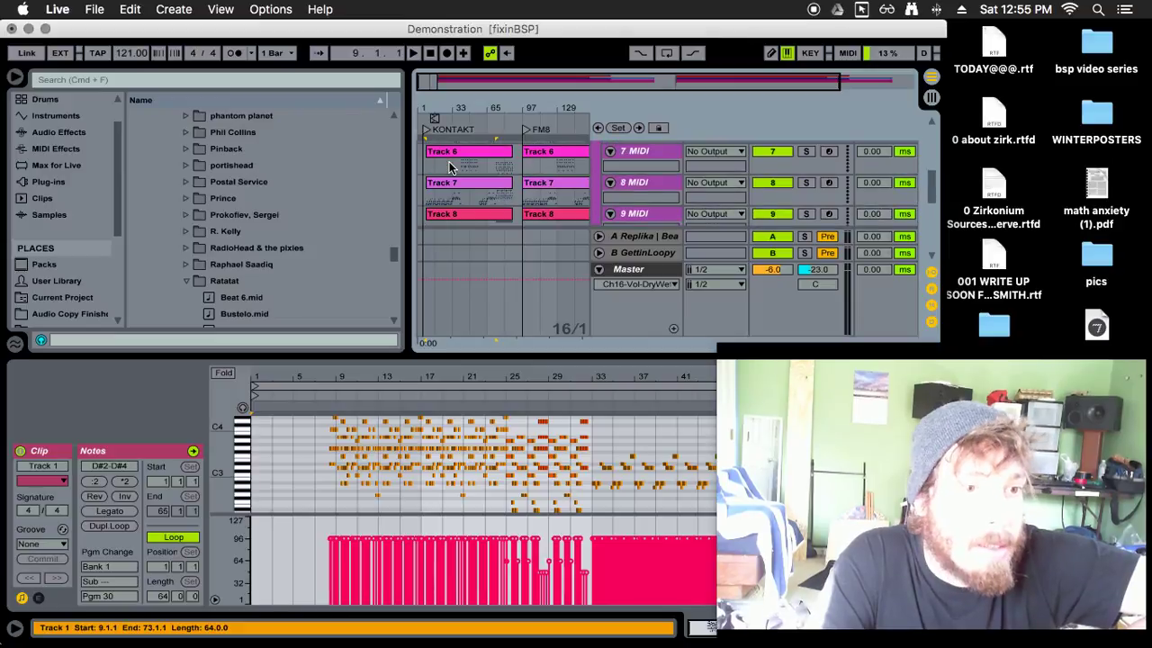
{"action": "scroll", "coordinate": [449, 163], "scroll_direction": "down", "scroll_amount": 2}
{"action": "scroll", "coordinate": [449, 162], "scroll_direction": "up", "scroll_amount": 3}
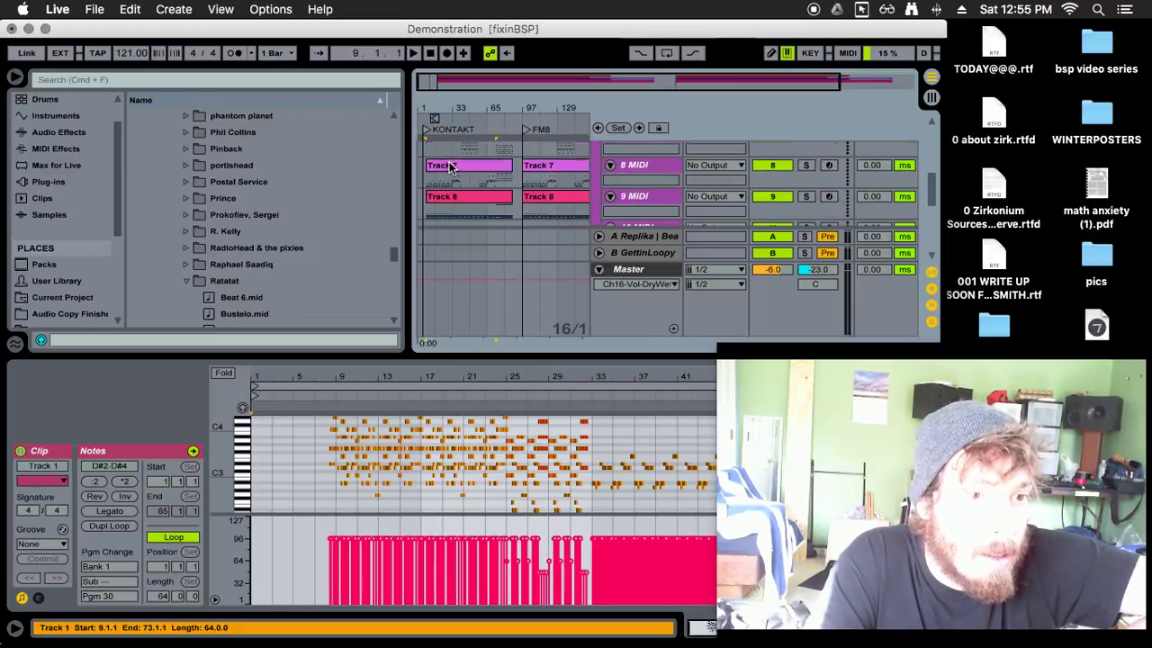
{"action": "left_click", "coordinate": [449, 167], "text": "shift"}
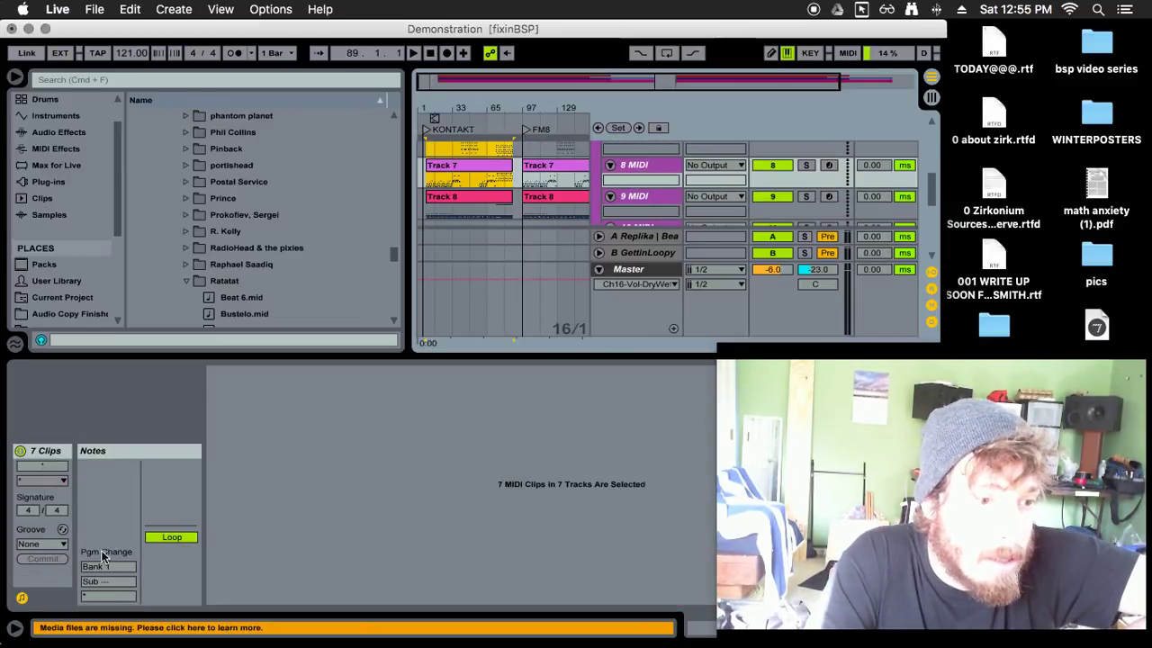
{"action": "left_click_drag", "start_coordinate": [87, 571], "coordinate": [88, 594]}
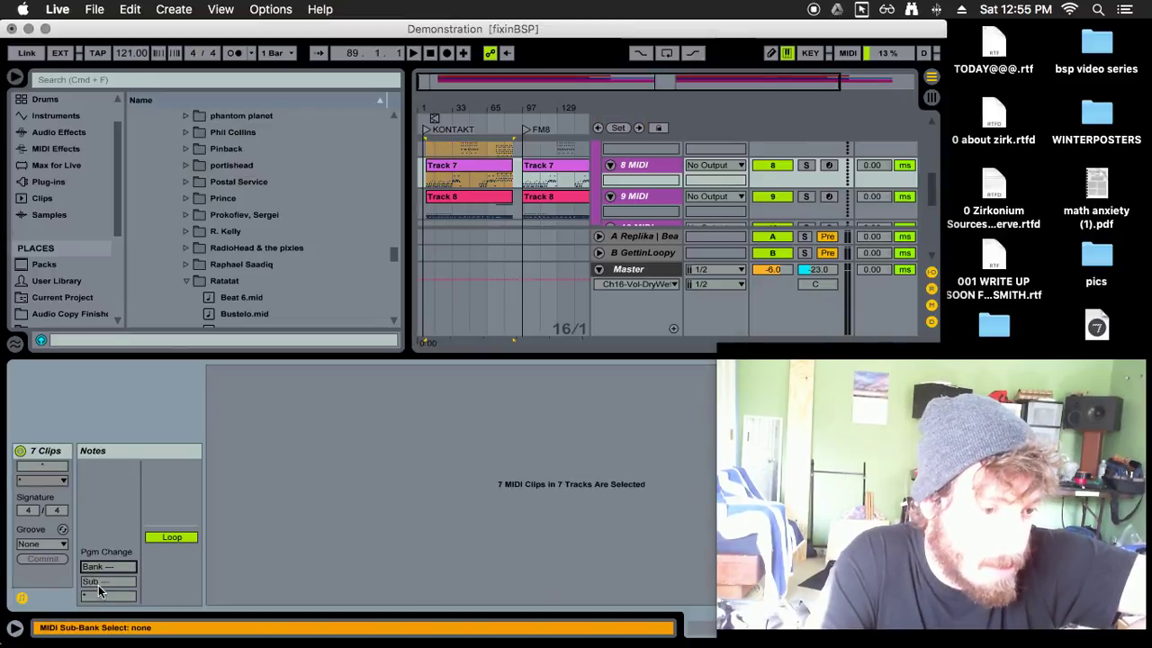
{"action": "scroll", "coordinate": [112, 583], "scroll_direction": "up", "scroll_amount": 2}
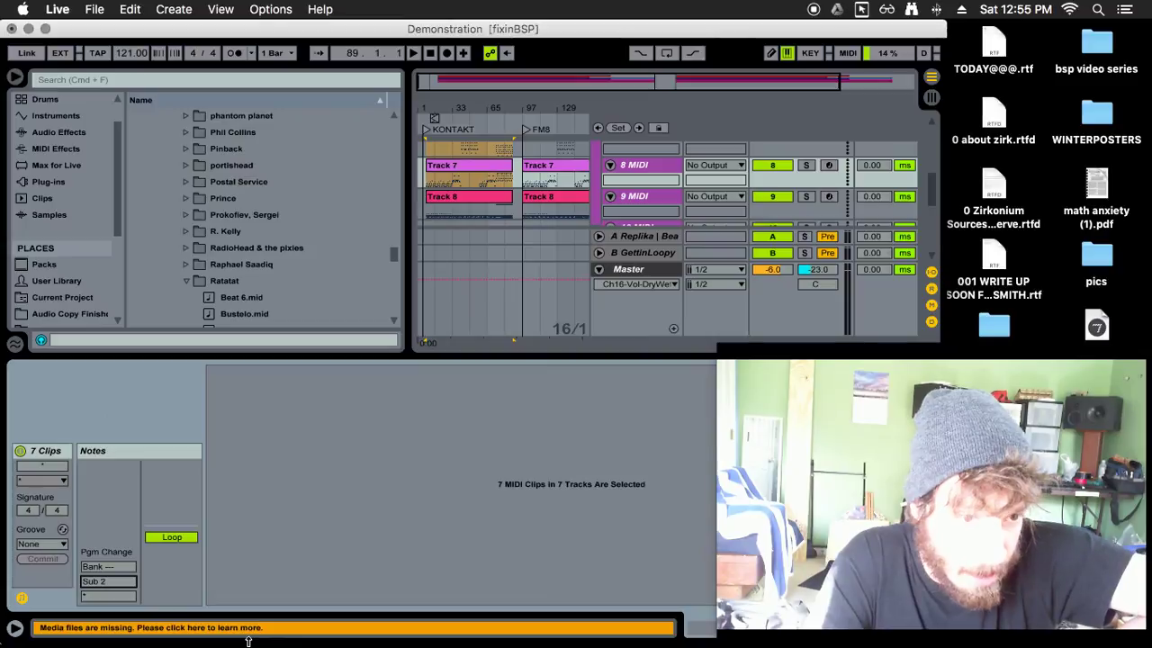
- Switch to Finder and check the numbering of the Kontakt and FM8 sub folders in 0&1_Bank Industry Standards
{"action": "key", "text": "super+Tab"}
{"action": "key", "text": "super+Tab"}
{"action": "key", "text": "super+Tab"}
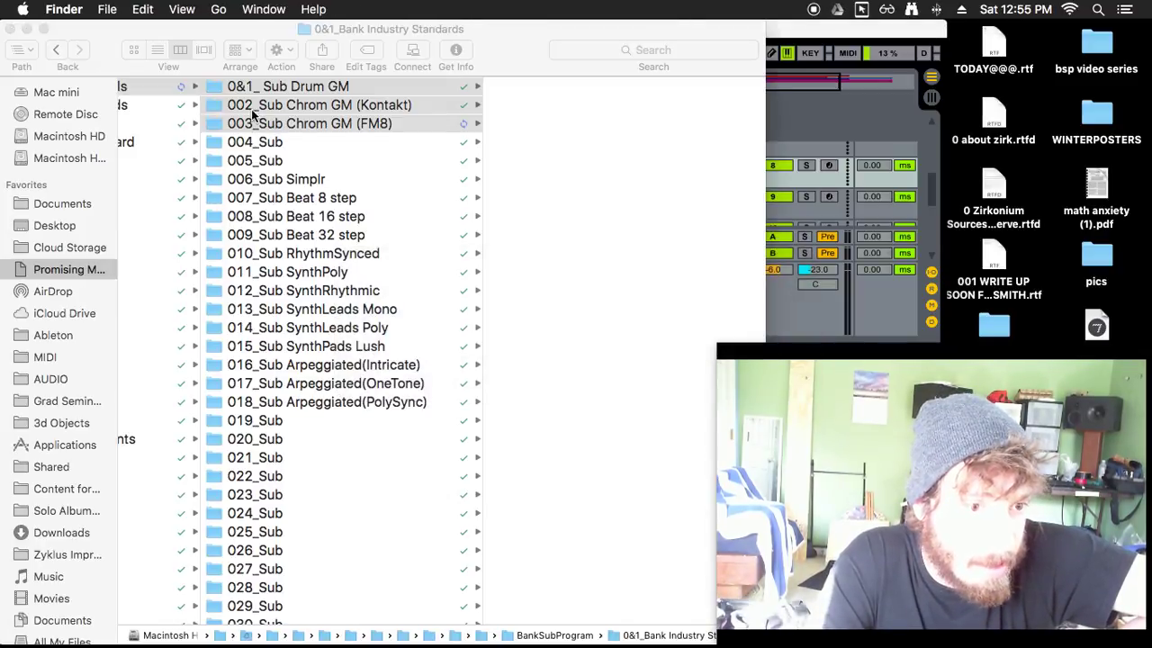
{"action": "left_click", "coordinate": [367, 128]}
{"action": "scroll", "coordinate": [321, 120], "scroll_direction": "left", "scroll_amount": 5}
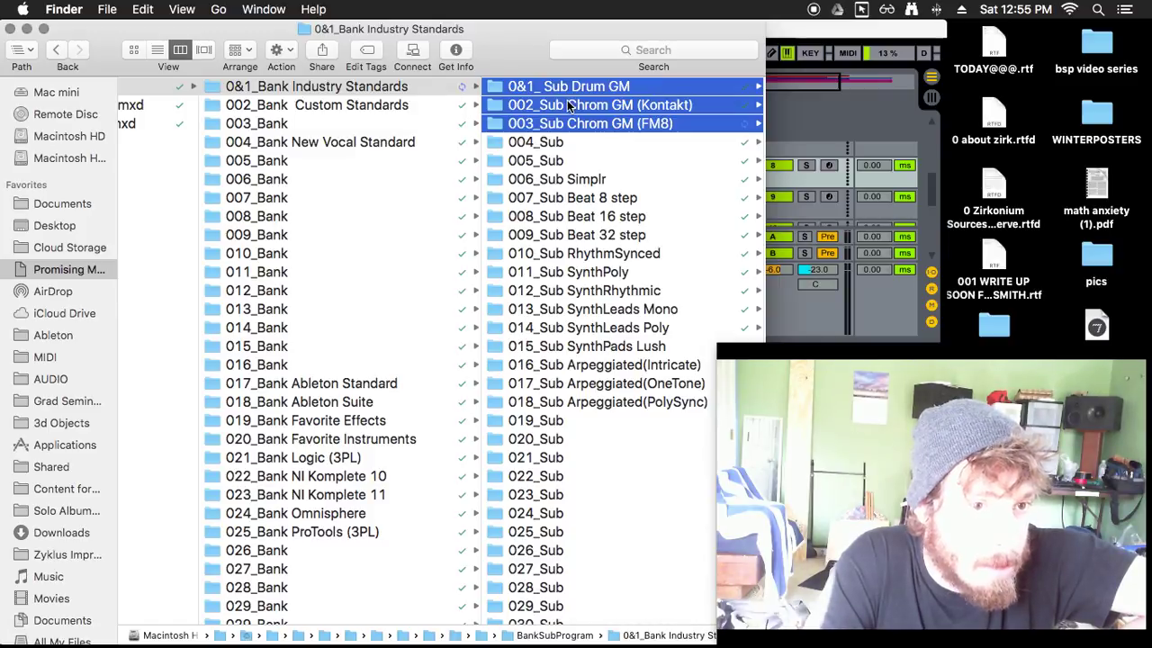
{"action": "key", "text": "super+Tab"}
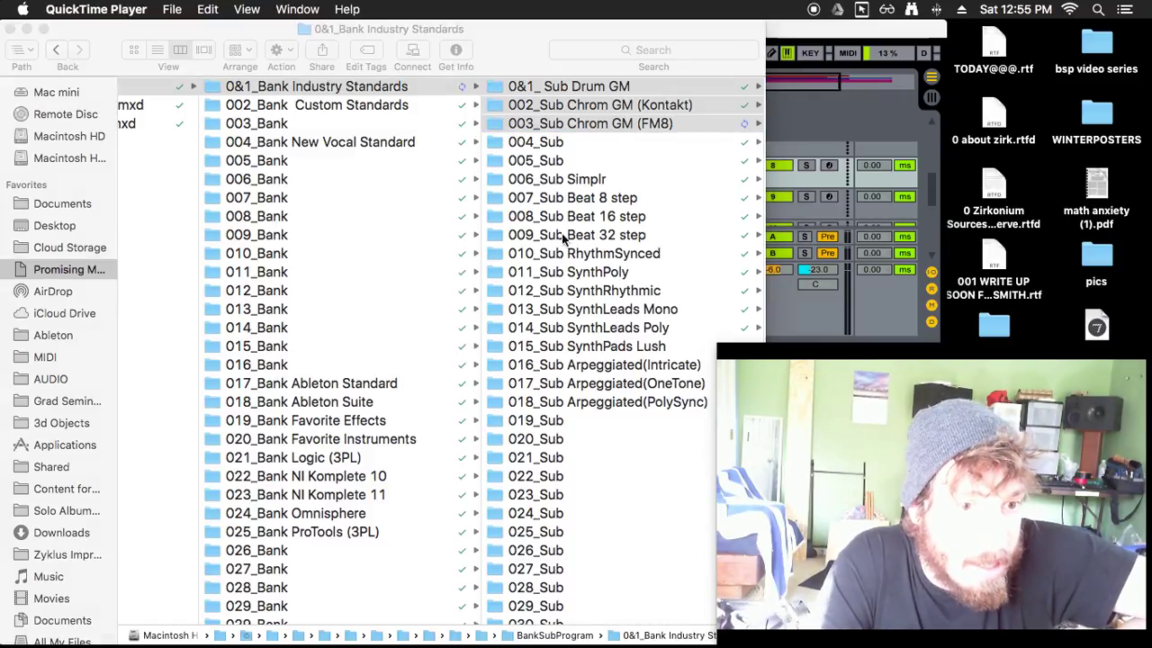
- Switch back to Live, select both Track 8 clips on 9 MIDI and set their sub-bank to 1
{"action": "left_click", "coordinate": [905, 329]}
{"action": "left_click", "coordinate": [460, 203]}
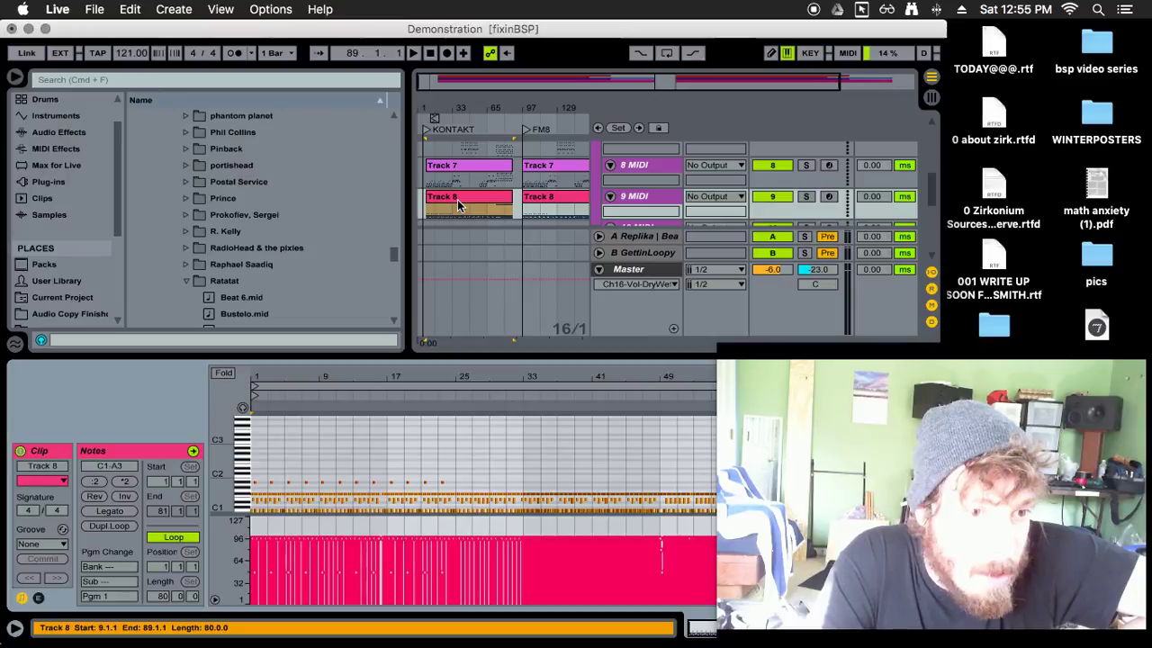
{"action": "left_click", "coordinate": [544, 203], "text": "shift"}
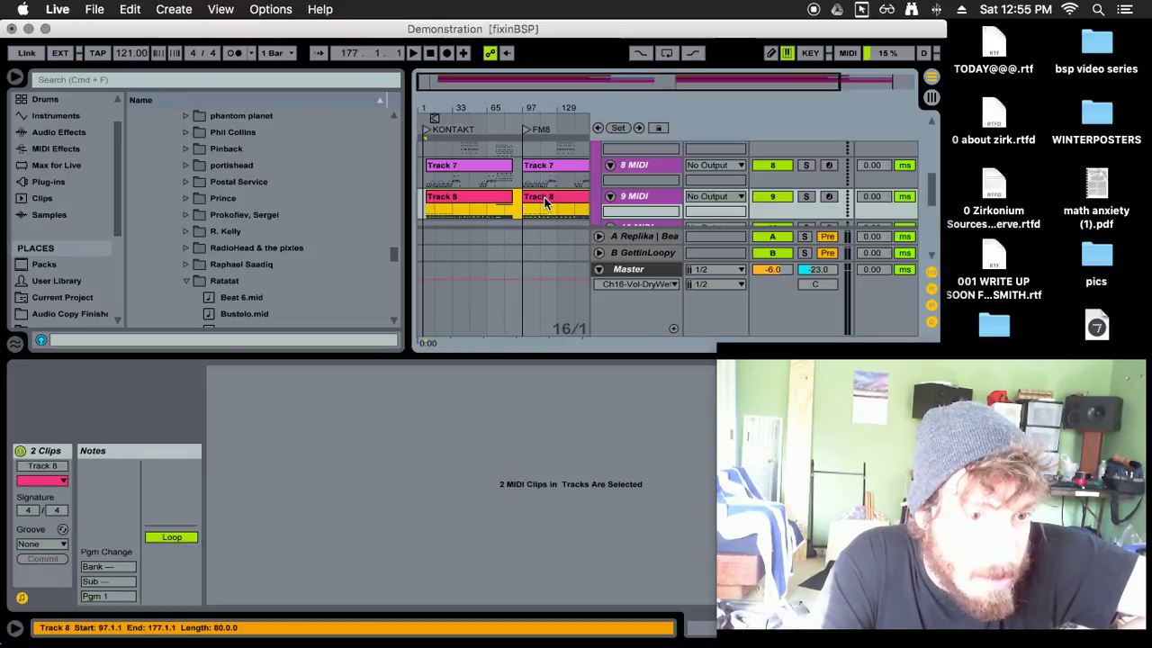
{"action": "left_click", "coordinate": [108, 581]}
{"action": "key", "text": "Up"}
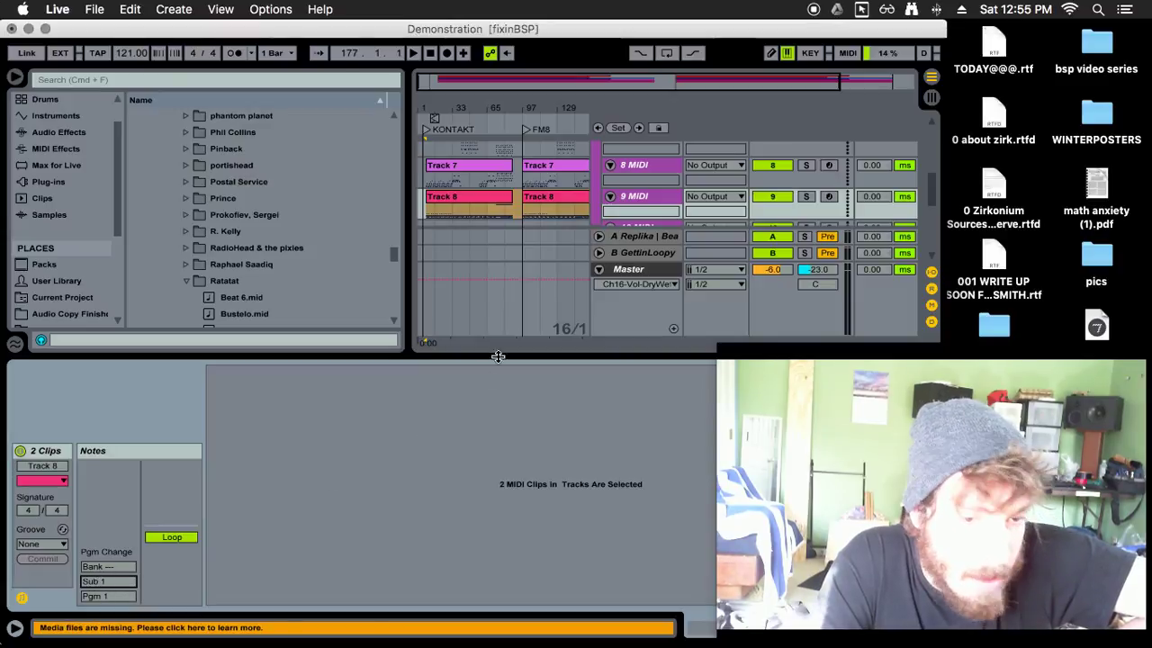
- Select the Track 1 through Track 7 clips of the FM8 section and set their bank to none and sub-bank to 3
{"action": "left_click", "coordinate": [538, 167]}
{"action": "scroll", "coordinate": [538, 167], "scroll_direction": "up", "scroll_amount": 5}
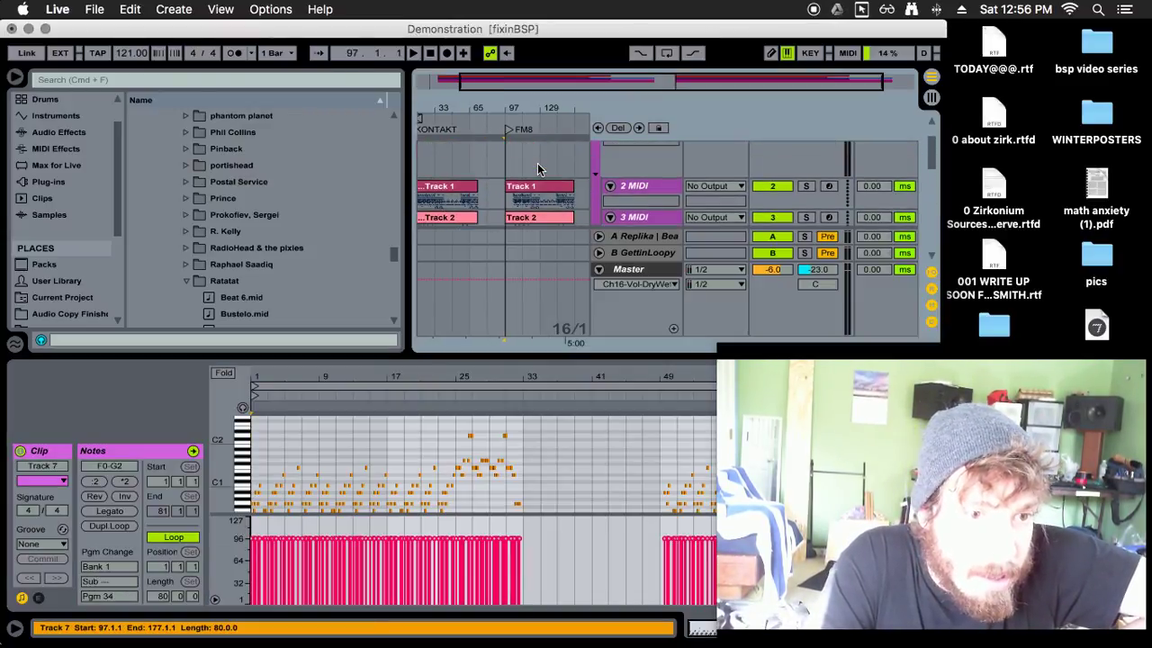
{"action": "left_click", "coordinate": [519, 205], "text": "shift"}
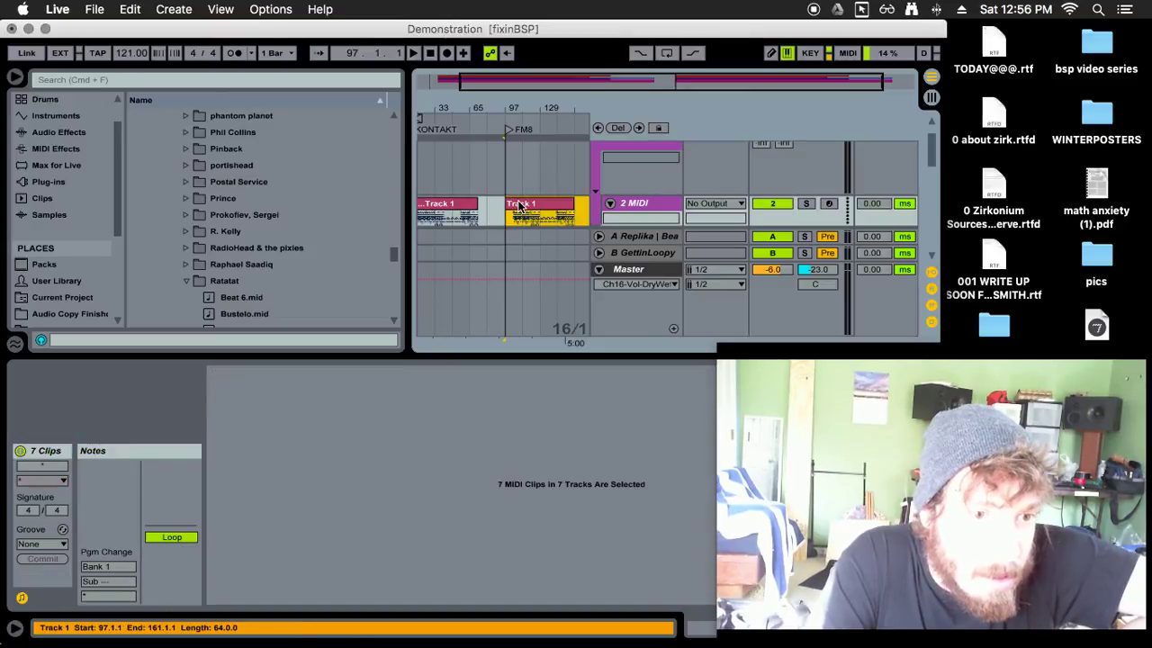
{"action": "left_click_drag", "start_coordinate": [107, 566], "coordinate": [106, 579]}
{"action": "left_click", "coordinate": [102, 582]}
{"action": "type", "text": "3"}
{"action": "key", "text": "Return"}
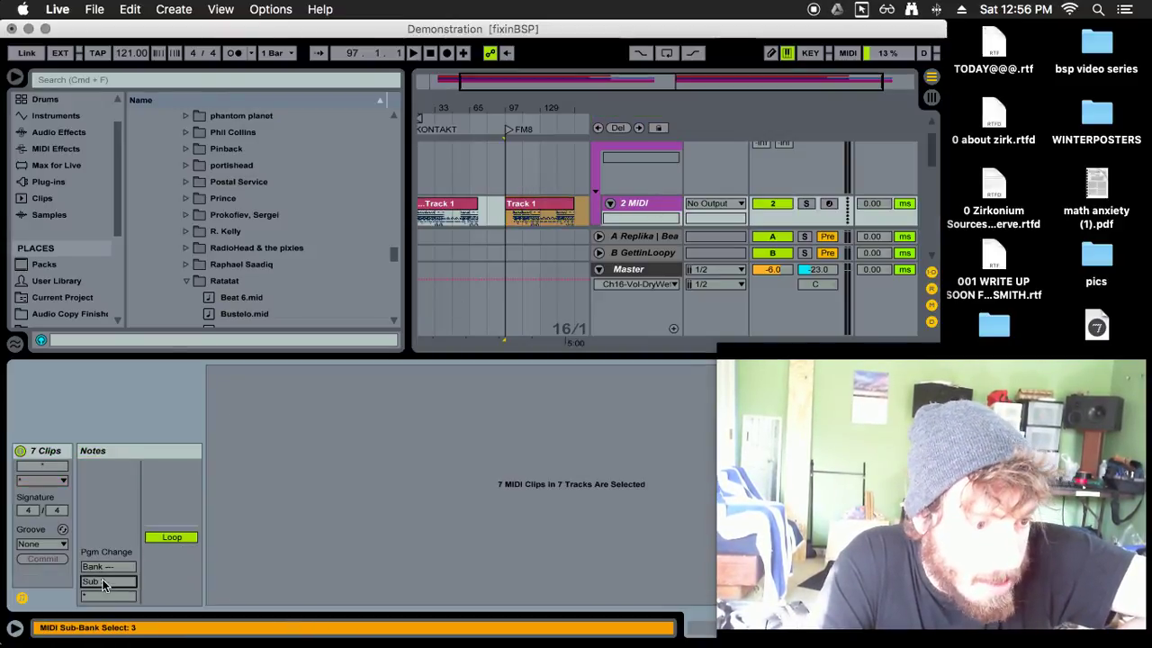
{"action": "scroll", "coordinate": [540, 180], "scroll_direction": "down", "scroll_amount": 3}
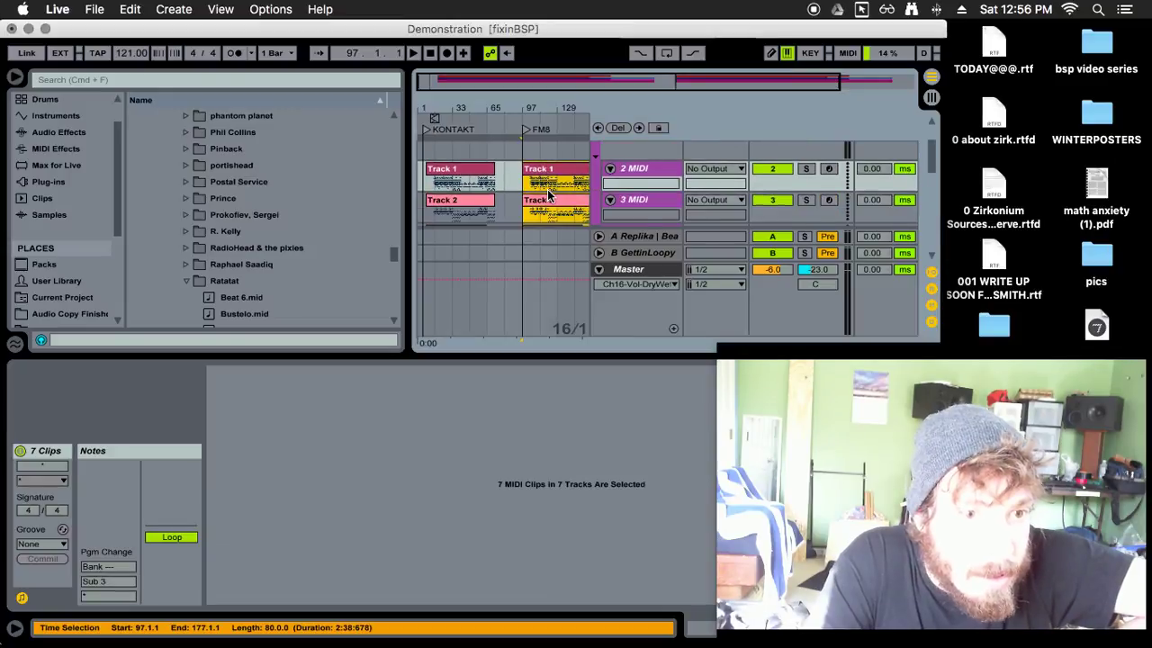
- Check the program change settings of the KONTAKT section's Track 1 clip, and step through the MIDI tracks to view their ProgramChanger devices
{"action": "left_click", "coordinate": [464, 158]}
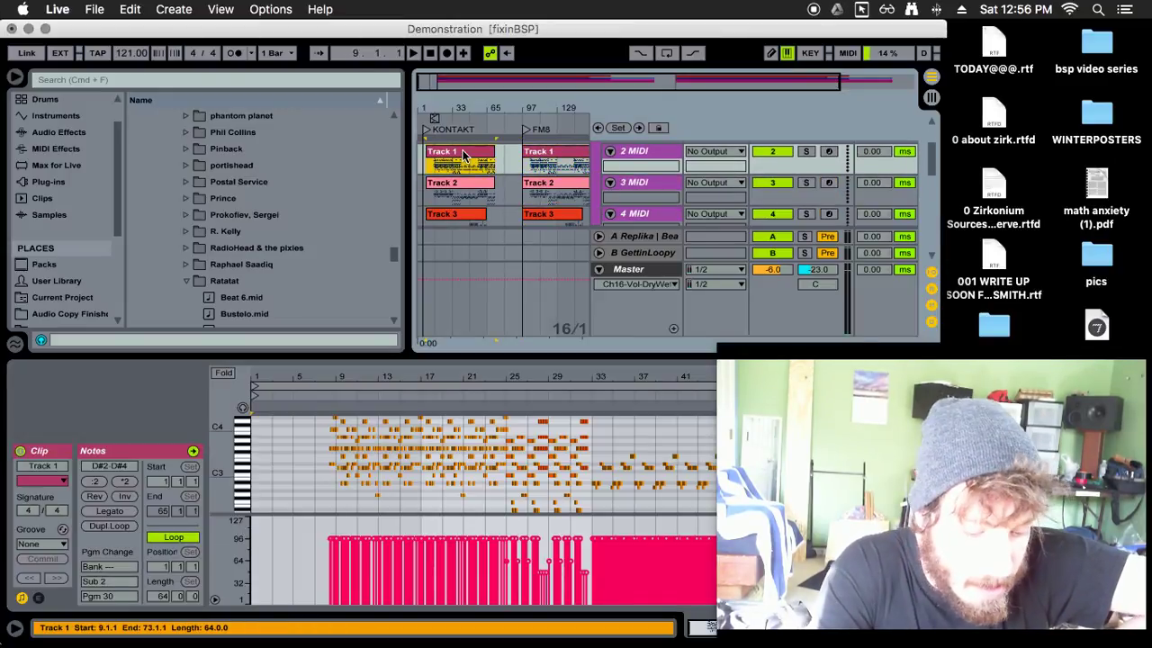
{"action": "key", "text": "super+alt+l"}
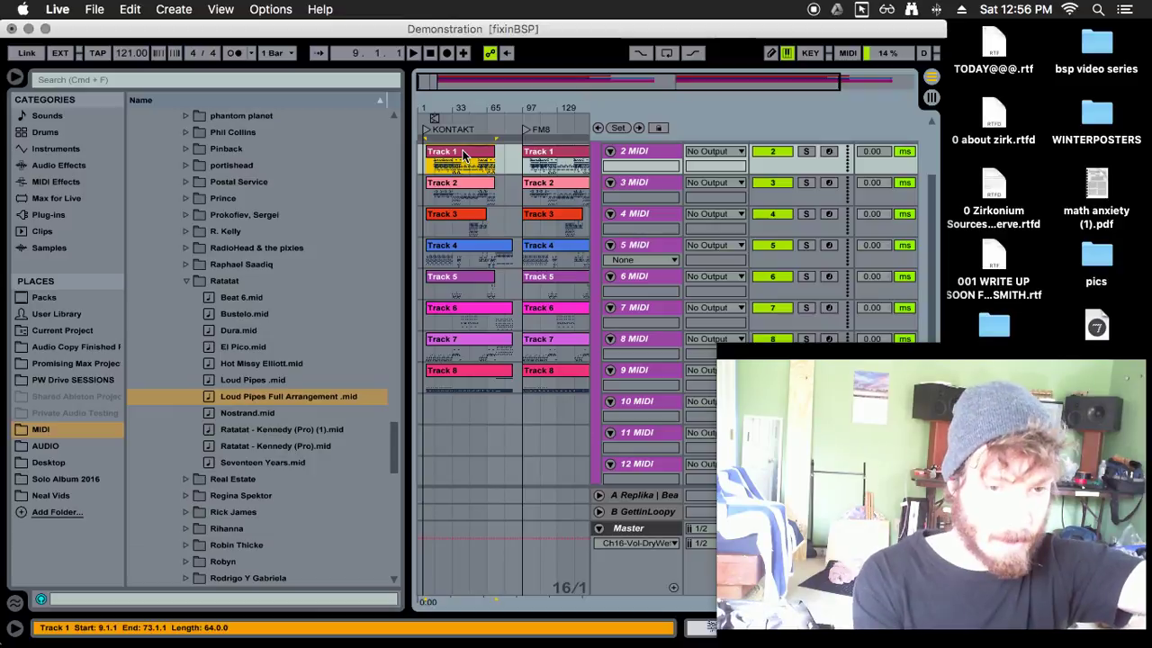
{"action": "double_click", "coordinate": [636, 151]}
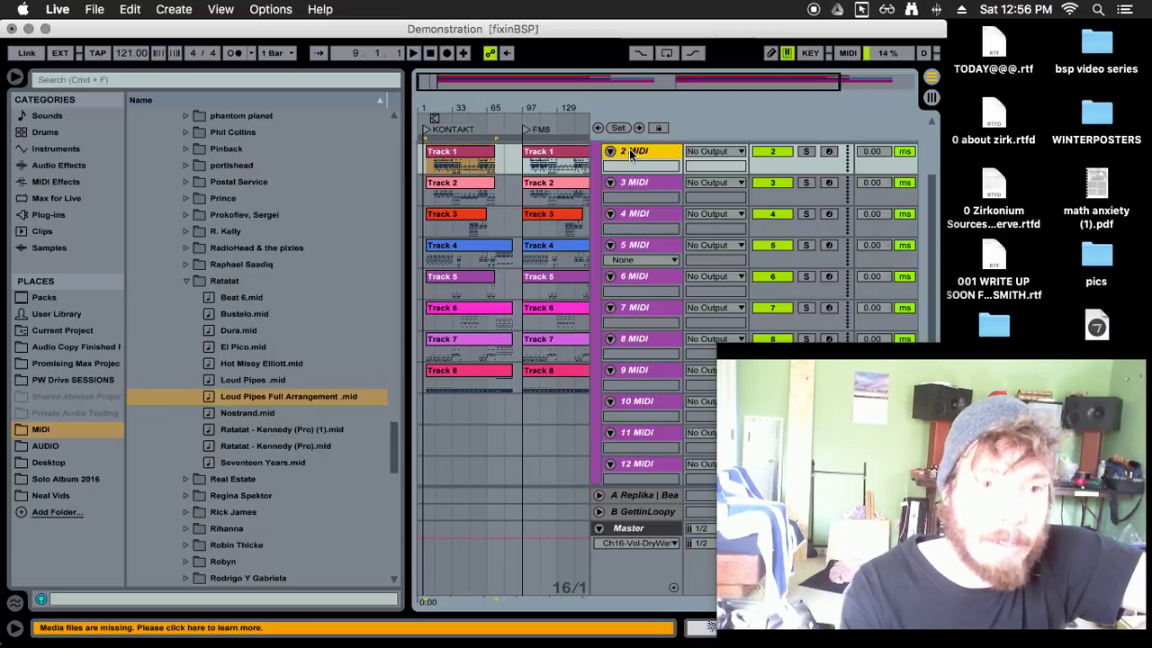
{"action": "left_click", "coordinate": [646, 149]}
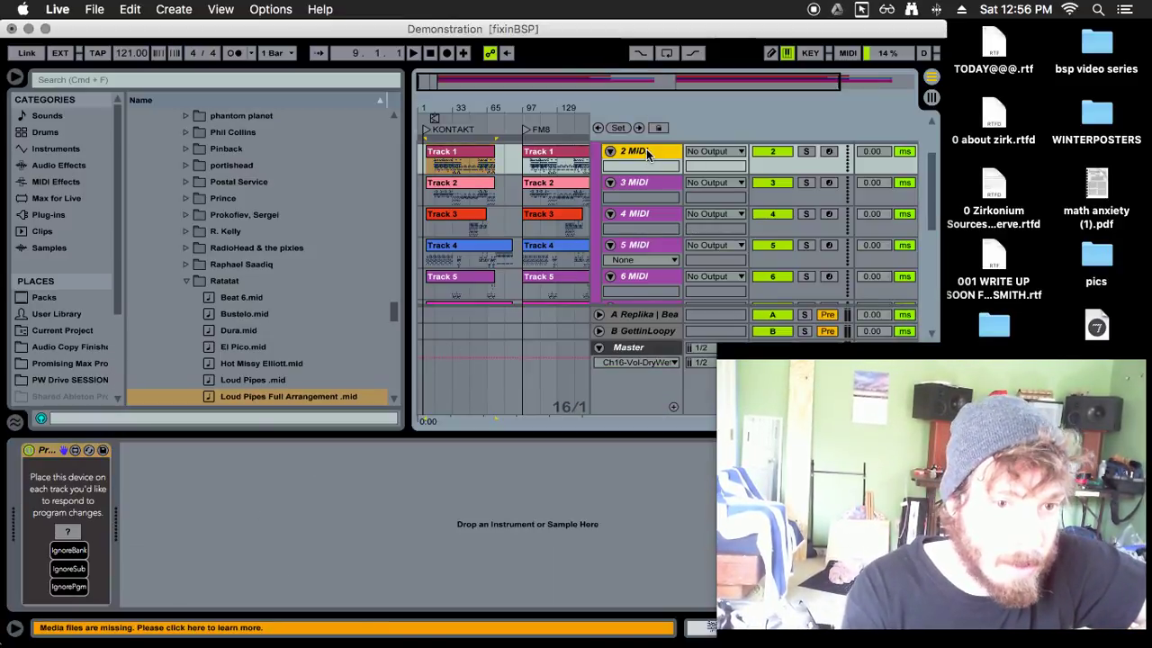
{"action": "key", "text": "Down"}
{"action": "key", "text": "Down"}
{"action": "key", "text": "Down"}
{"action": "key", "text": "Down"}
{"action": "key", "text": "Down"}
{"action": "key", "text": "Down"}
{"action": "key", "text": "Up"}
{"action": "key", "text": "Up"}
{"action": "key", "text": "Up"}
{"action": "key", "text": "Up"}
{"action": "key", "text": "Up"}
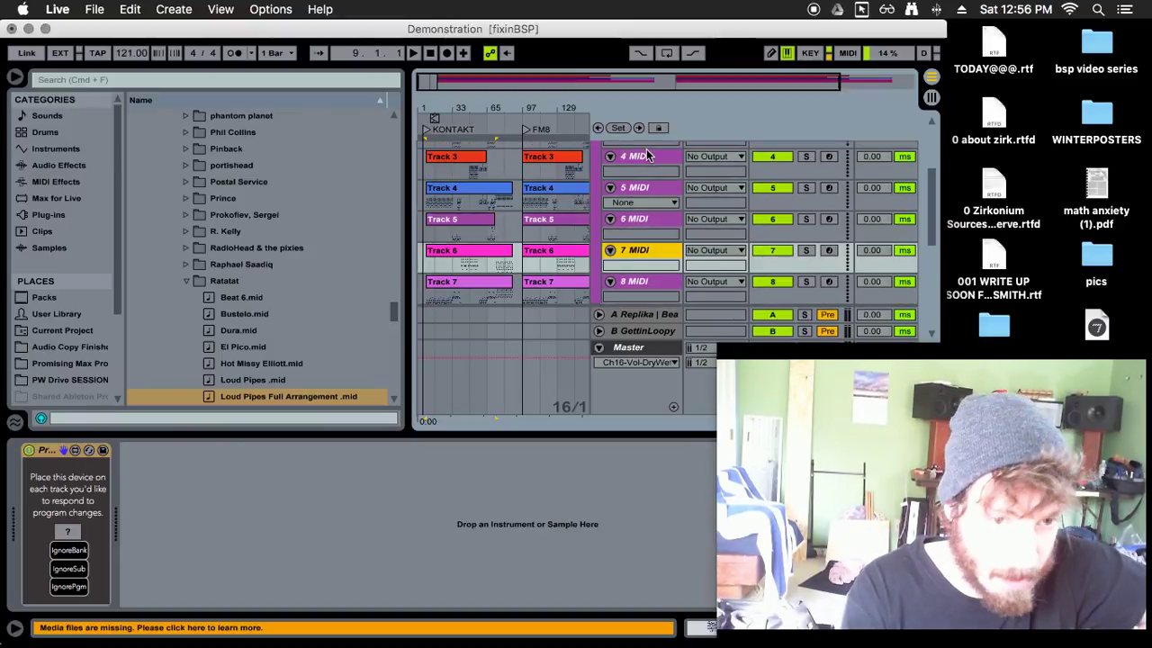
{"action": "key", "text": "Up"}
{"action": "key", "text": "Up"}
{"action": "key", "text": "Down"}
{"action": "key", "text": "Down"}
{"action": "key", "text": "Down"}
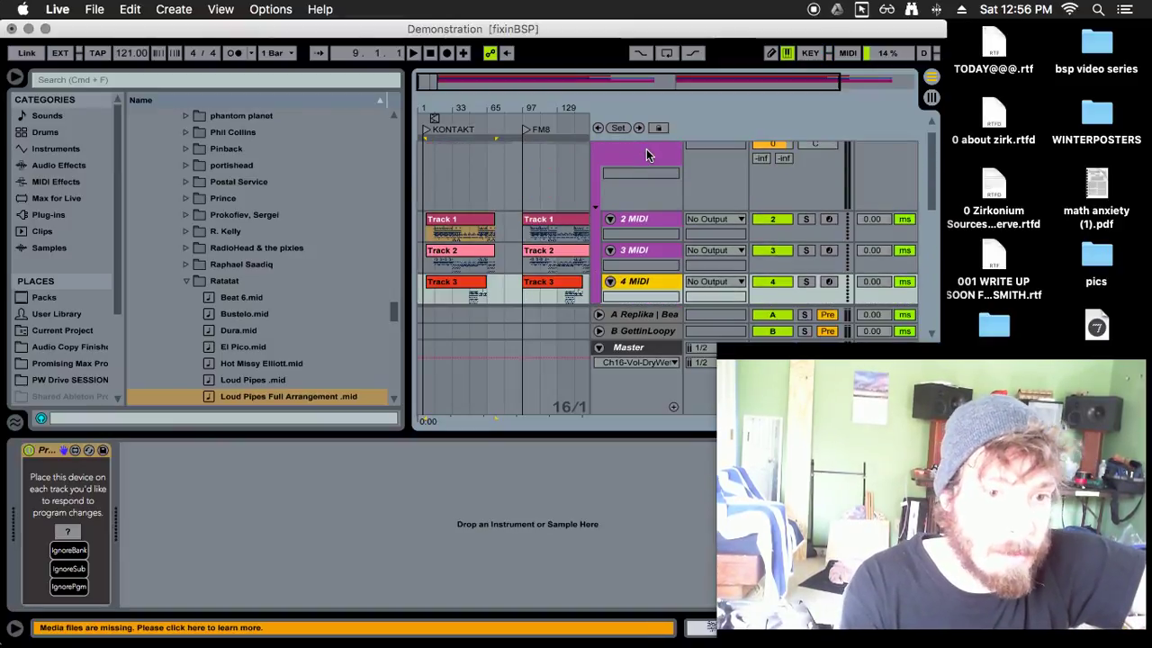
- Play the arrangement from the start of the KONTAKT section's Track 1 clip and view the Battery and Kontakt instruments loaded on the tracks
{"action": "left_click", "coordinate": [442, 219]}
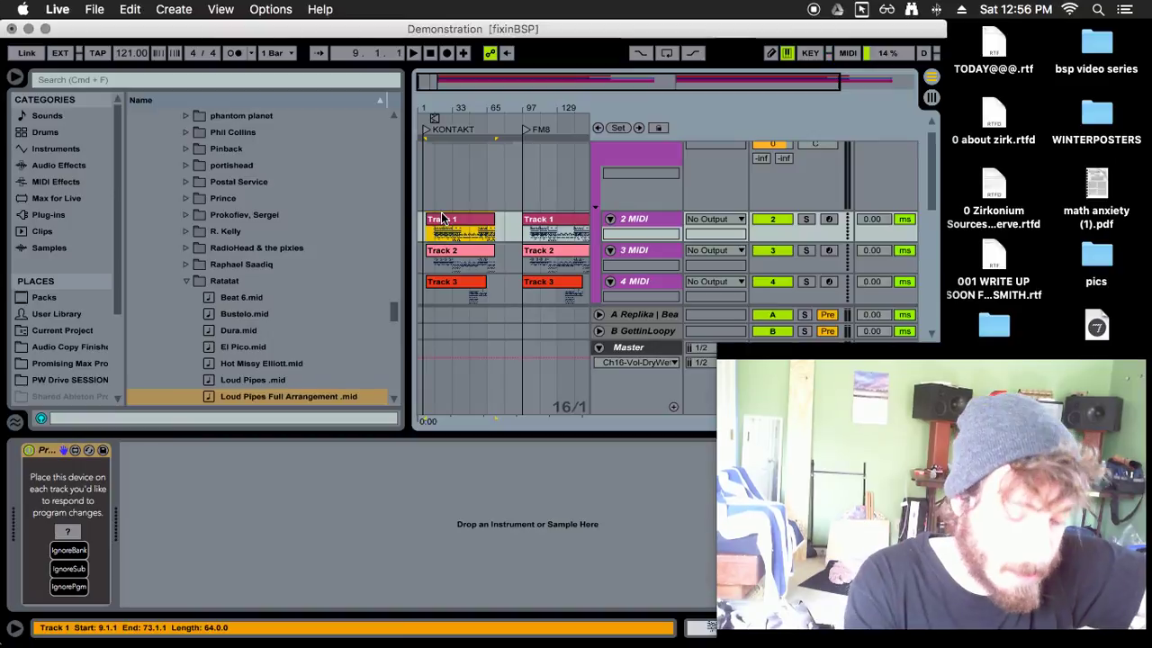
{"action": "key", "text": "space"}
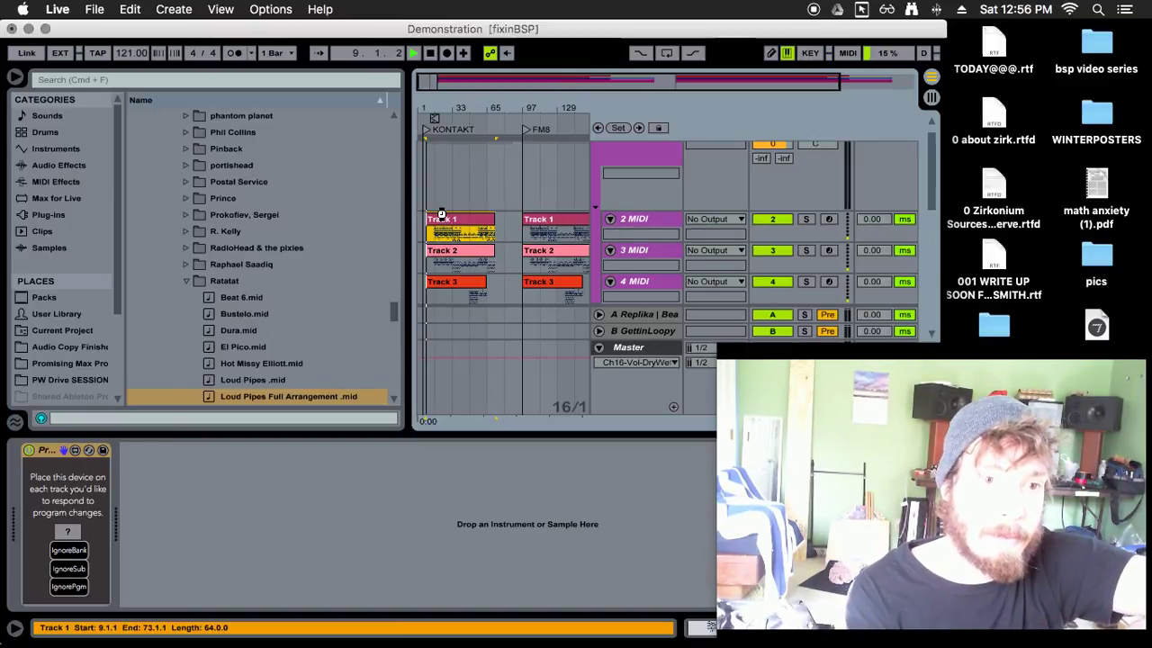
{"action": "left_click", "coordinate": [441, 214]}
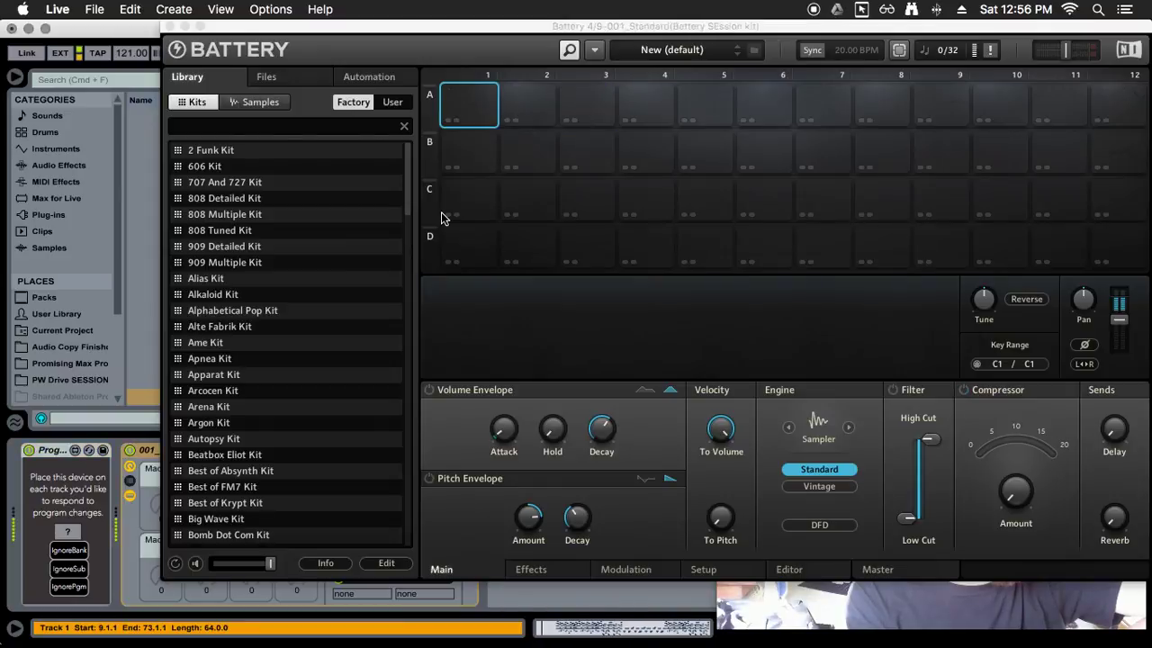
{"action": "key", "text": "XF86AudioRaiseVolume"}
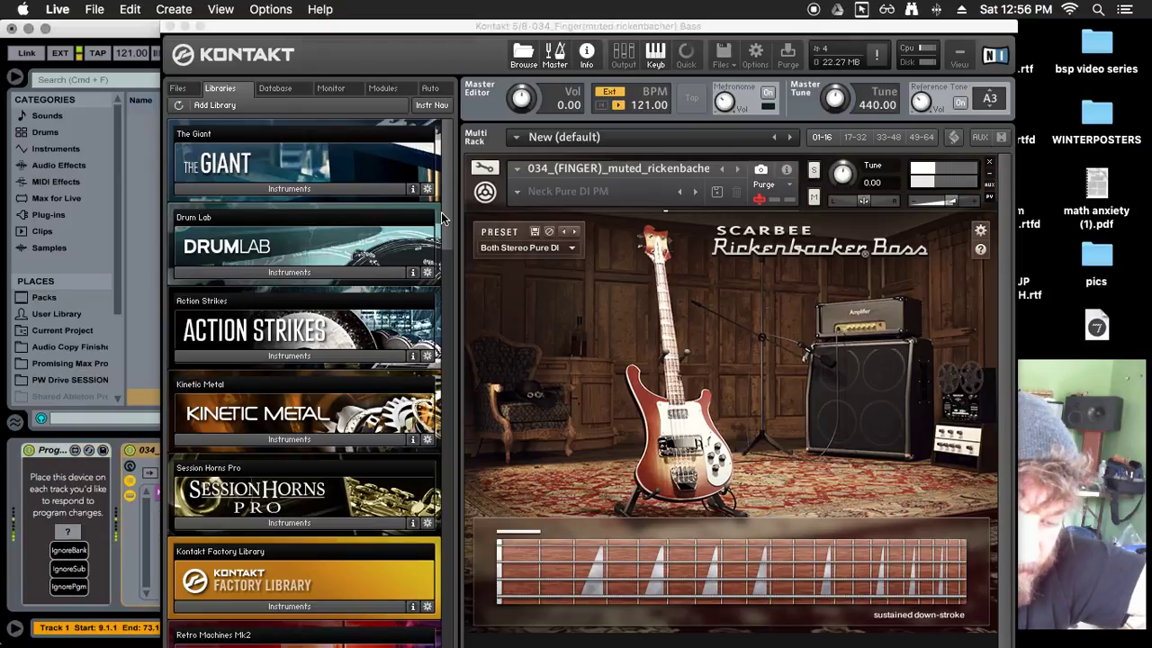
{"action": "key", "text": "super+alt+p"}
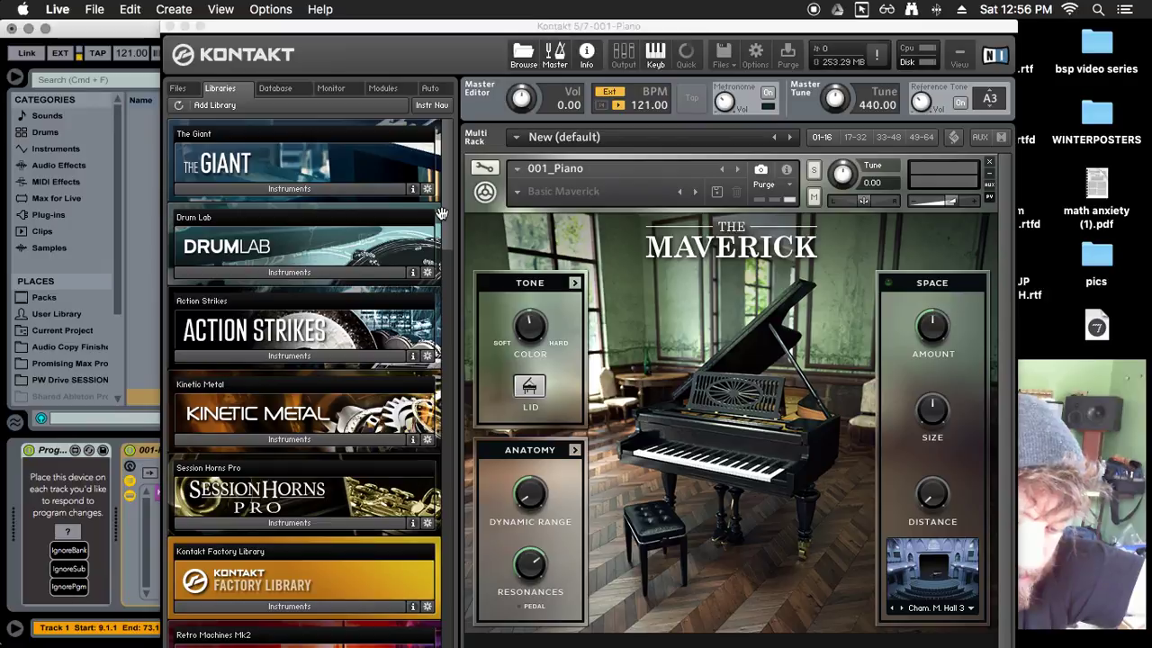
{"action": "key", "text": "super+alt+p"}
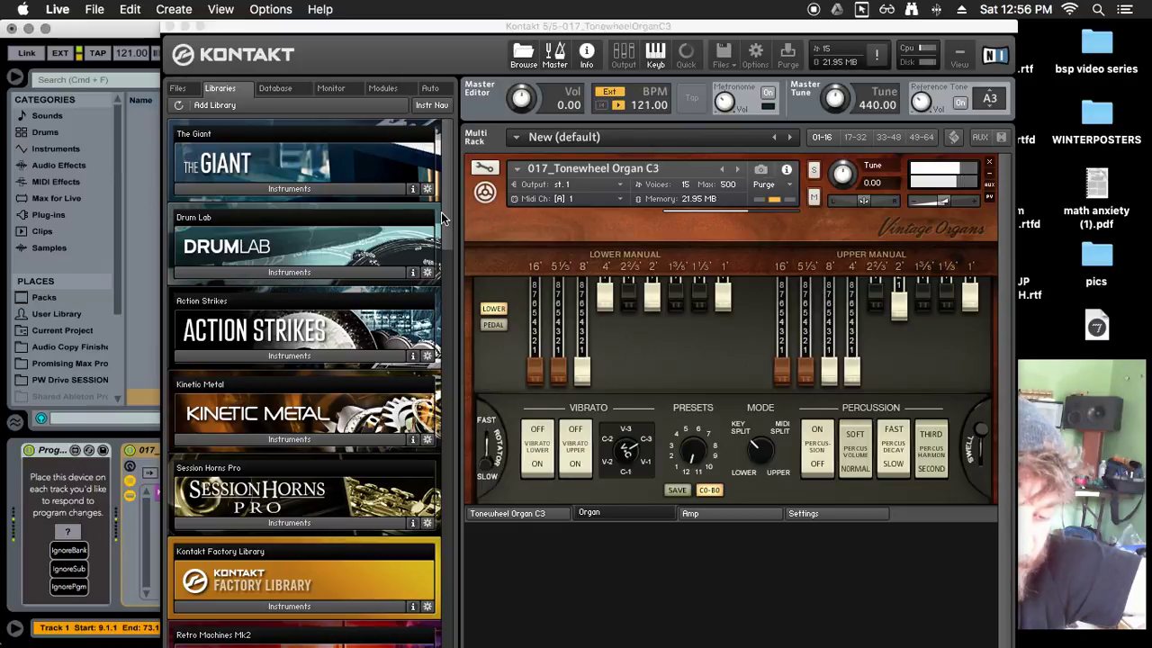
{"action": "key", "text": "super+alt+p"}
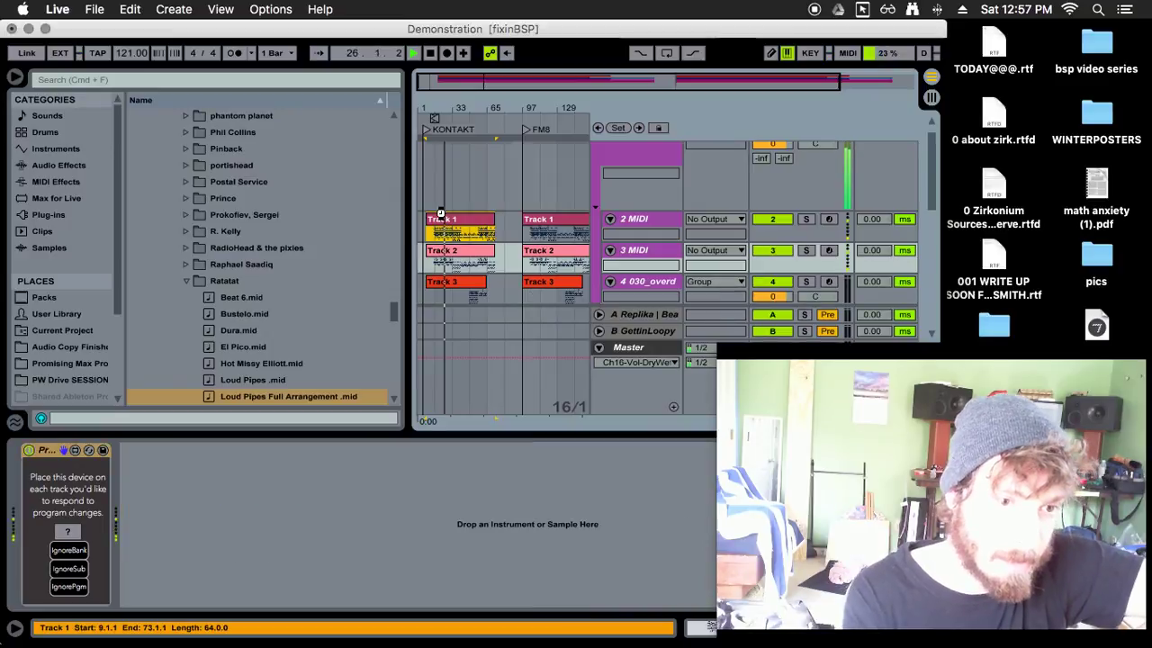
{"action": "left_click", "coordinate": [441, 218]}
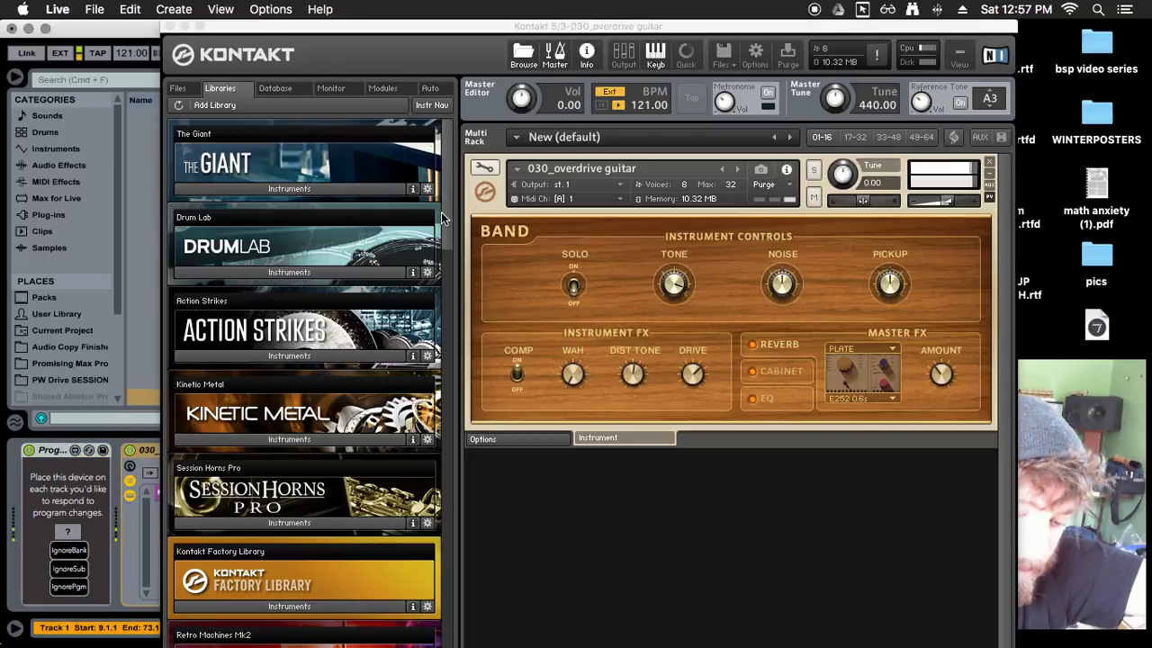
{"action": "key", "text": "super+z"}
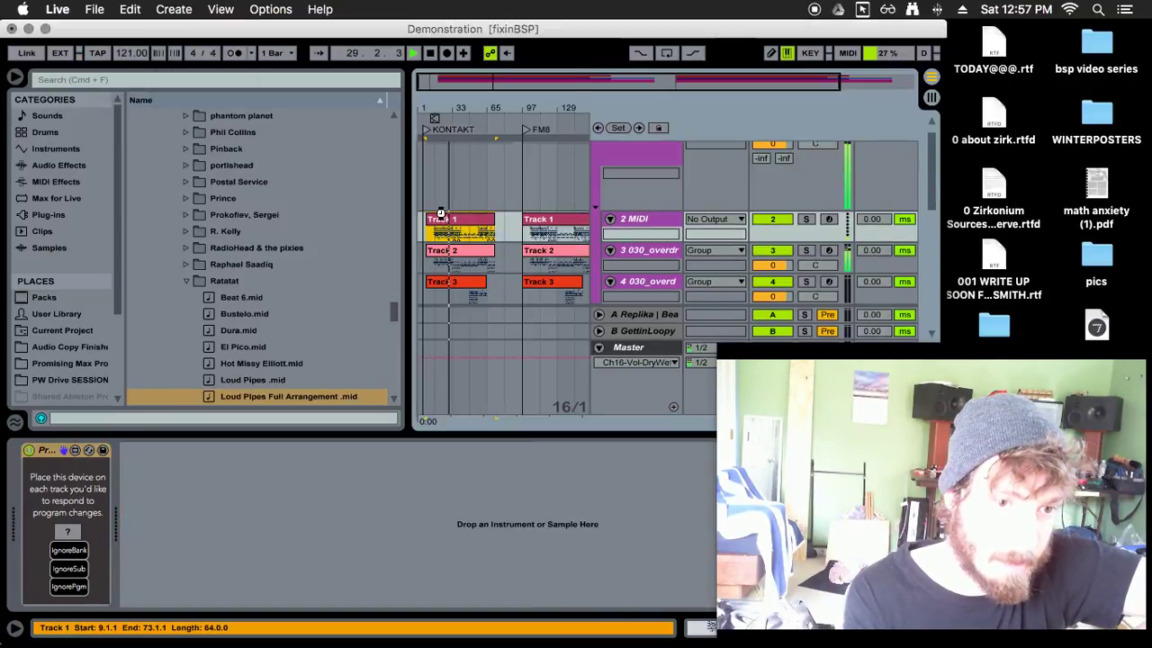
{"action": "key", "text": "super+shift+z"}
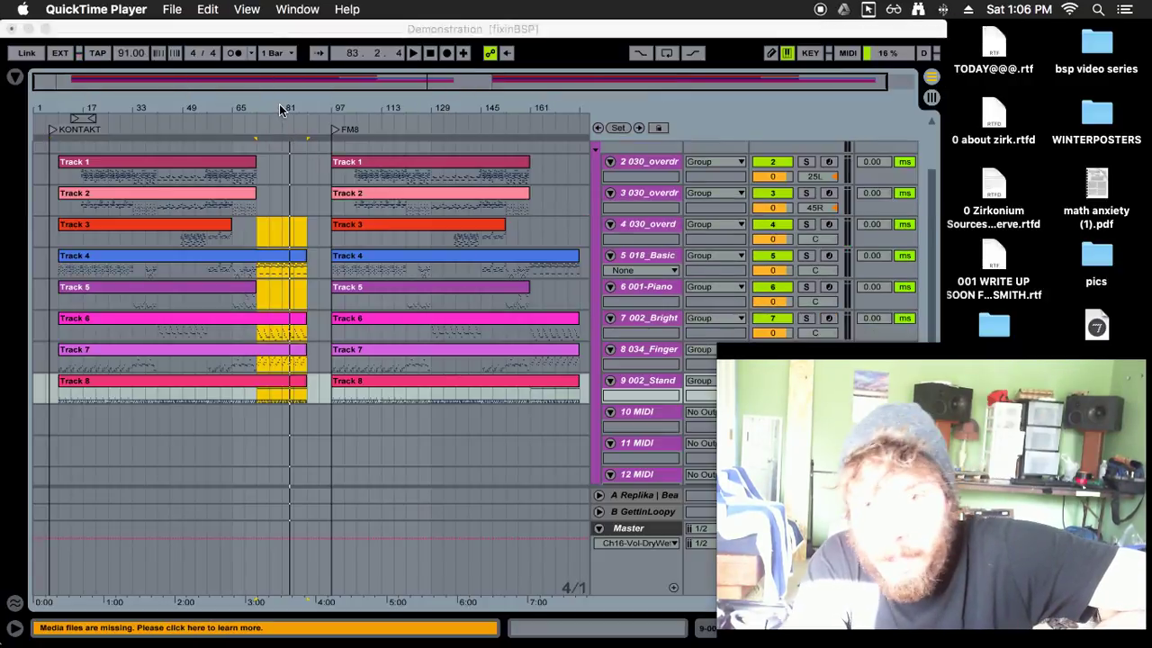
- Play the KONTAKT section from bar 73 and set the volume of track 7 to 6.0 dB
{"action": "left_click", "coordinate": [263, 107]}
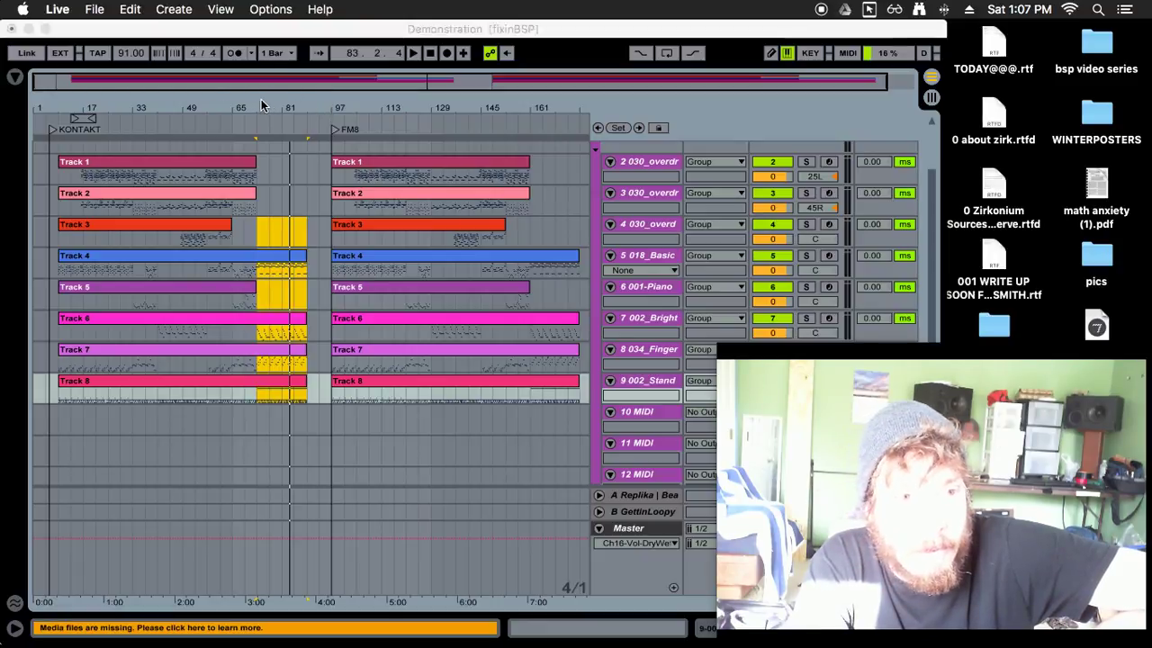
{"action": "left_click_drag", "start_coordinate": [267, 108], "coordinate": [232, 105]}
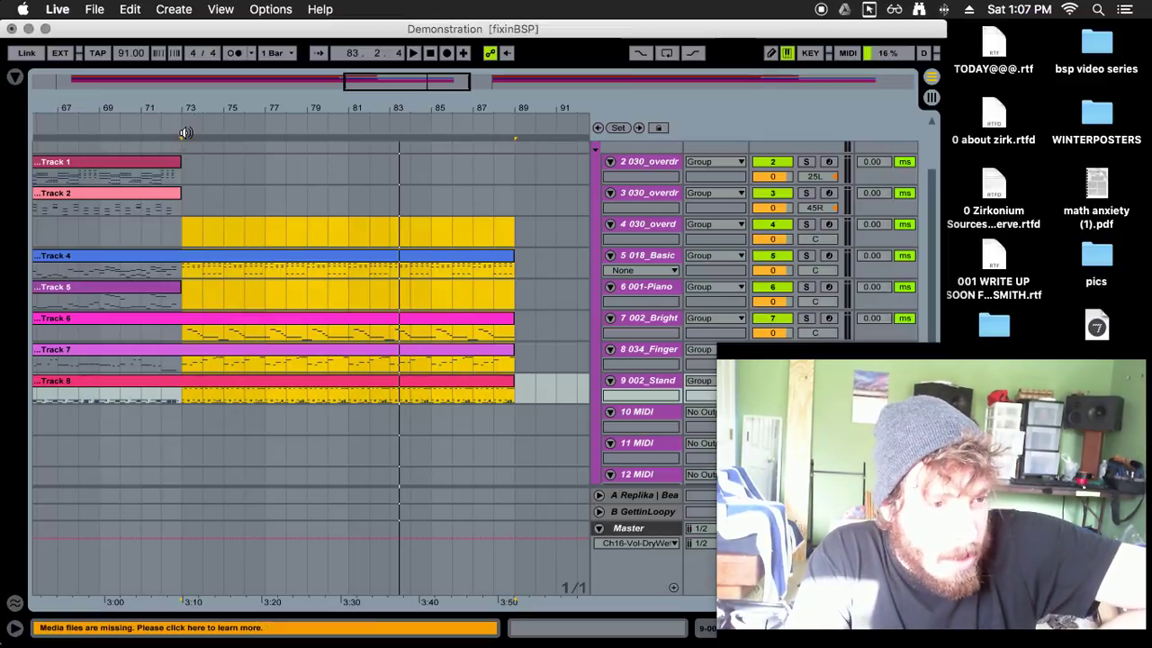
{"action": "key", "text": "space"}
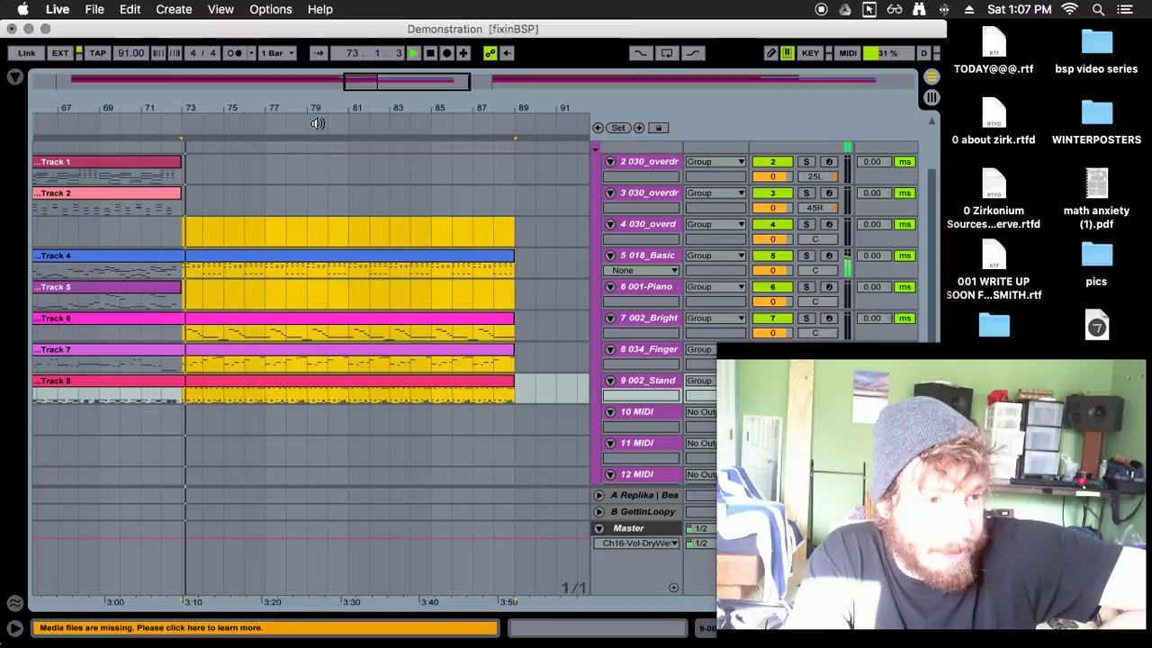
{"action": "left_click_drag", "start_coordinate": [321, 112], "coordinate": [88, 108]}
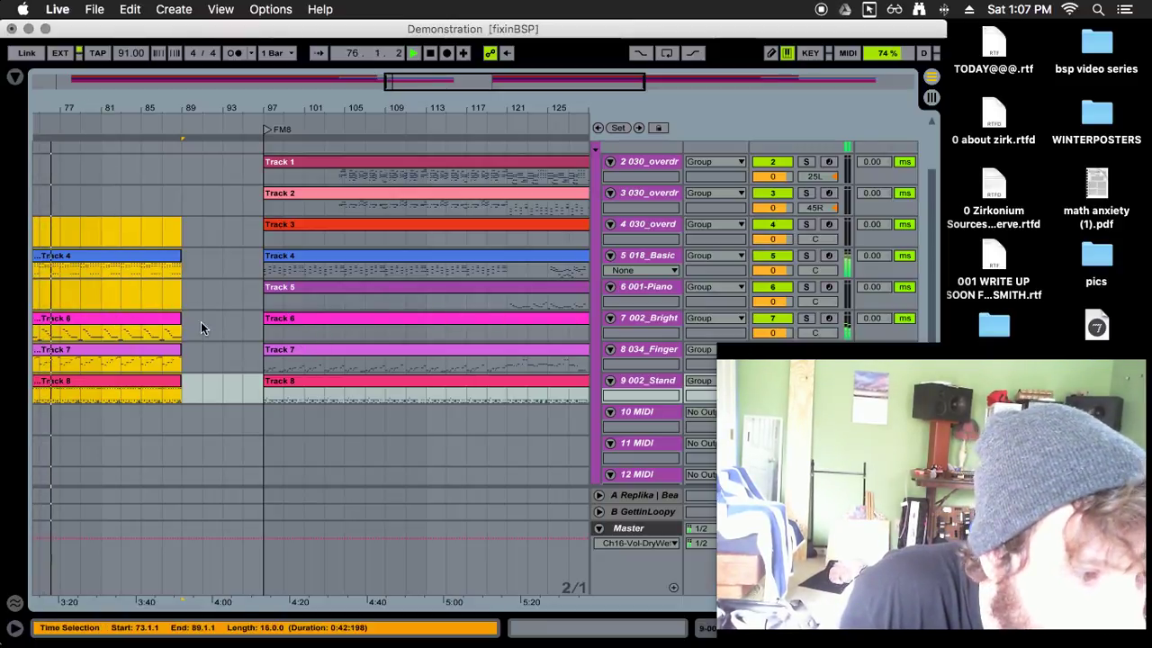
{"action": "left_click_drag", "start_coordinate": [787, 334], "coordinate": [787, 337]}
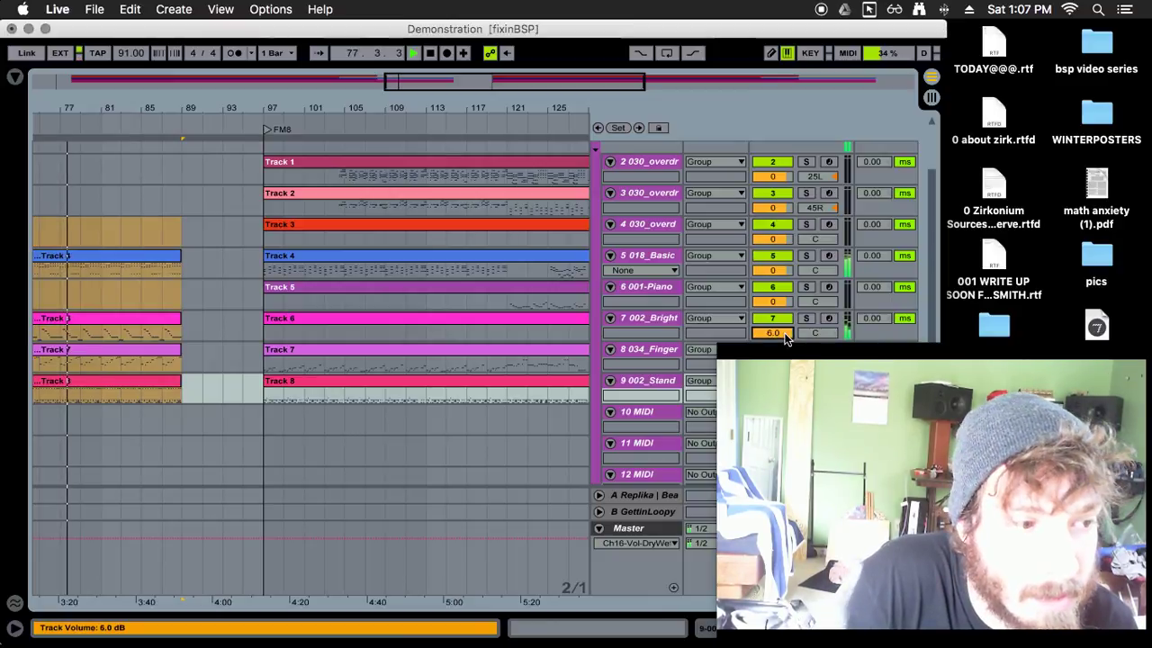
- Play the closing passage of the FM8 section from bar 161, restarting from that bar to hear its instruments
{"action": "scroll", "coordinate": [413, 286], "scroll_direction": "right", "scroll_amount": 5}
{"action": "scroll", "coordinate": [411, 286], "scroll_direction": "right", "scroll_amount": 10}
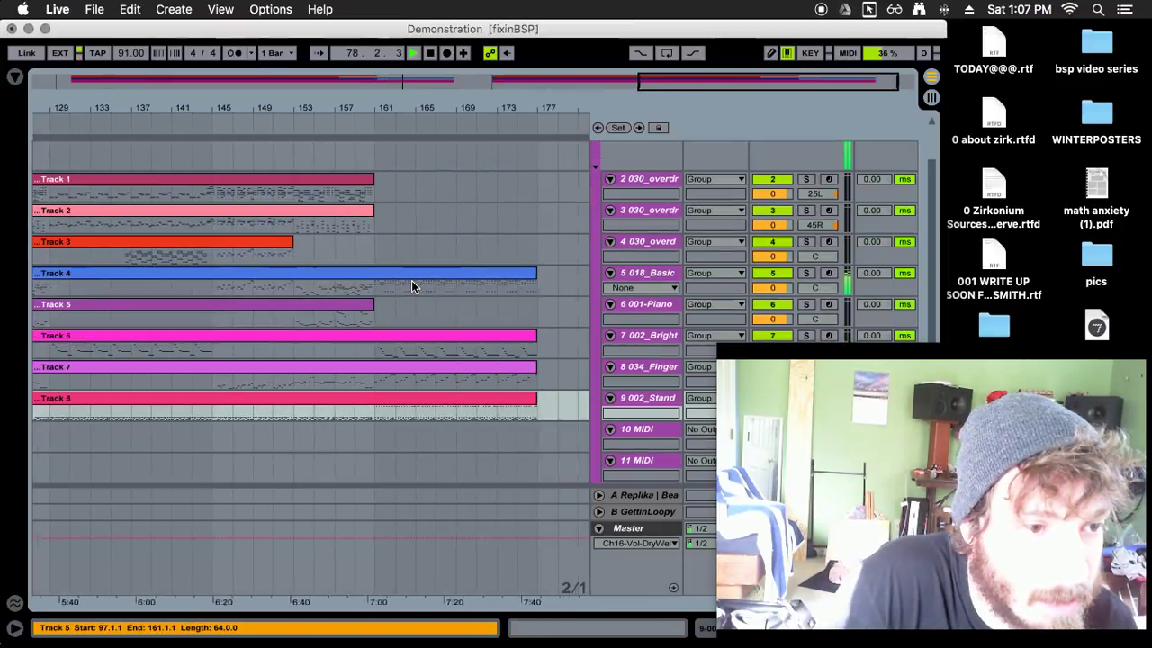
{"action": "left_click_drag", "start_coordinate": [349, 103], "coordinate": [343, 122]}
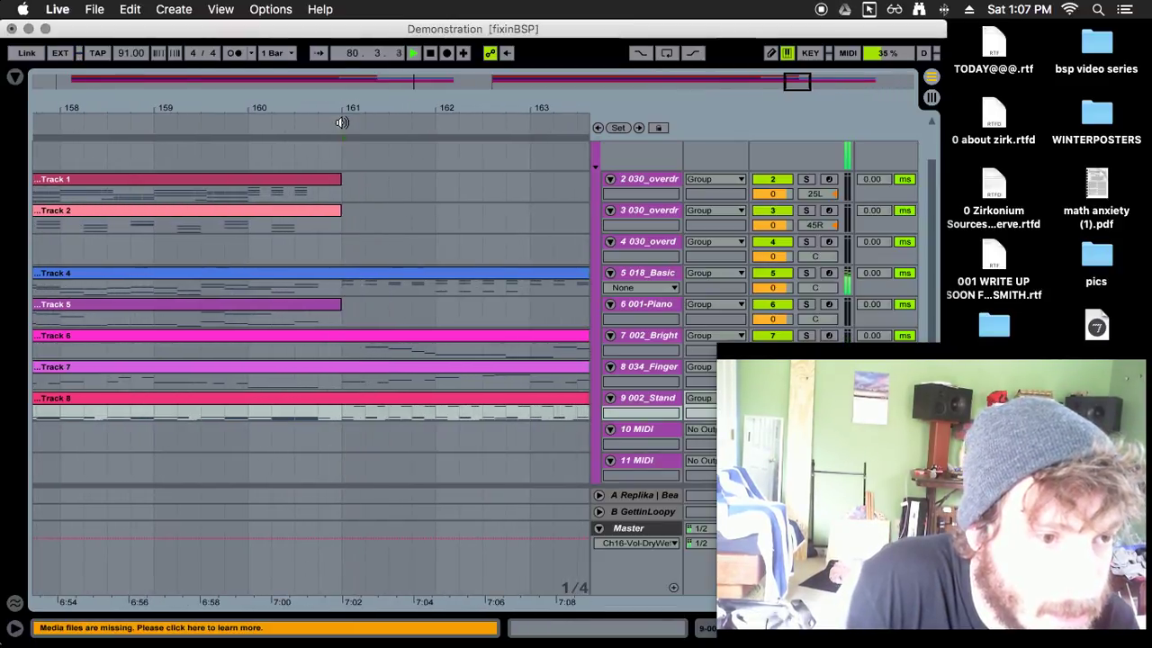
{"action": "left_click", "coordinate": [342, 122]}
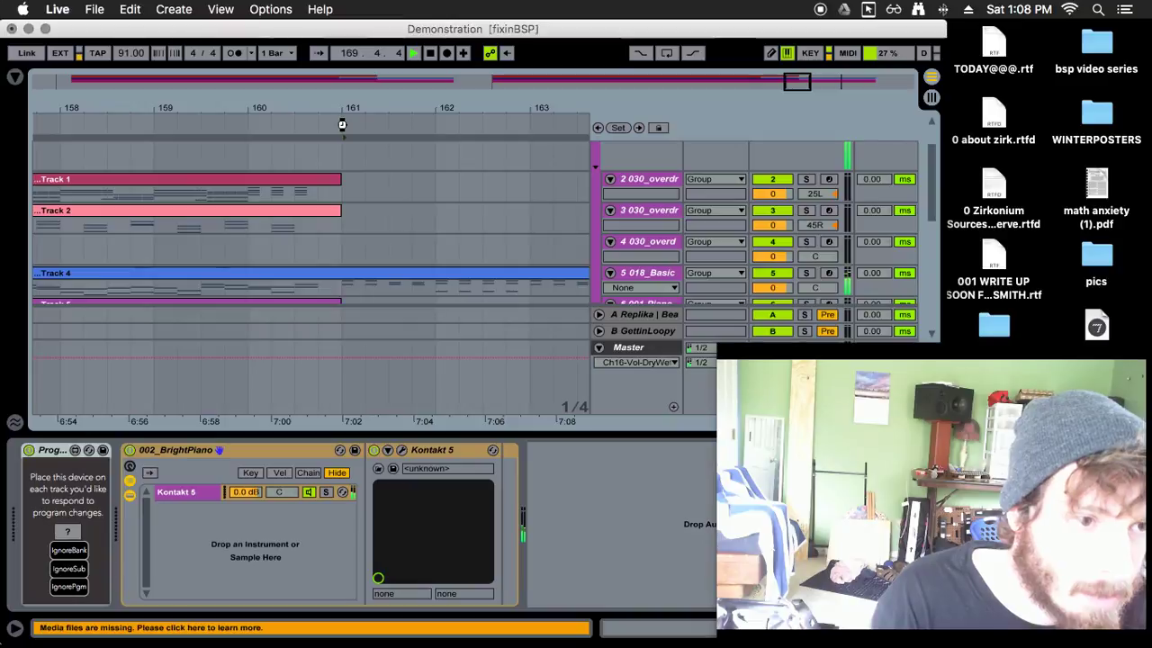
{"action": "left_click", "coordinate": [342, 126]}
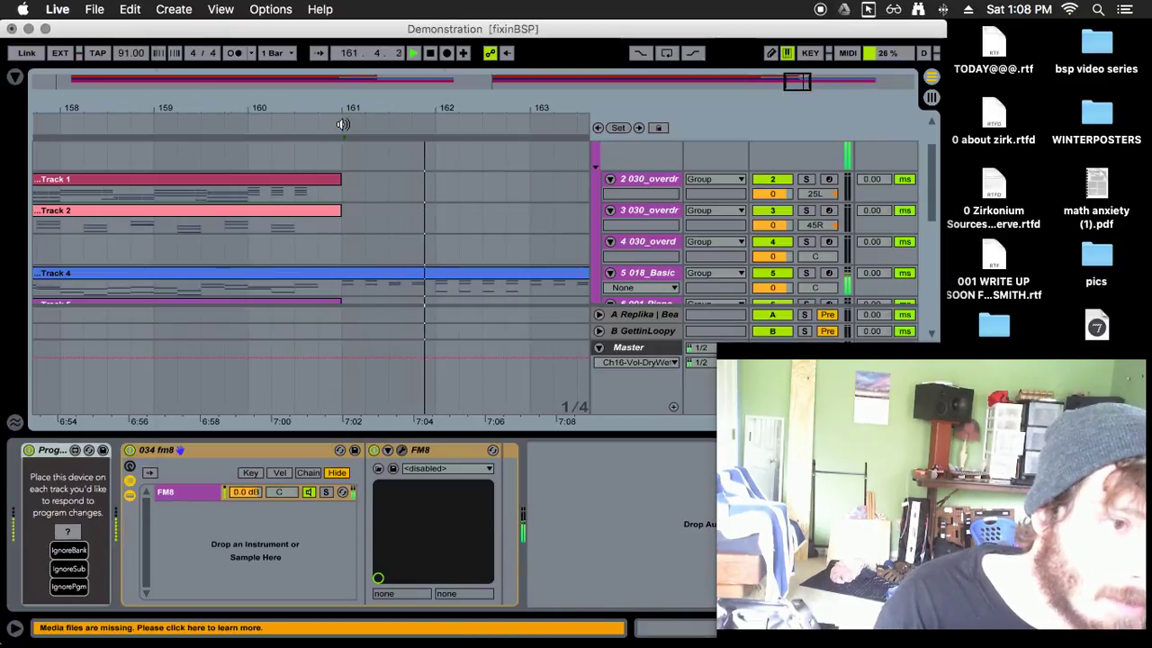
{"action": "left_click", "coordinate": [342, 125]}
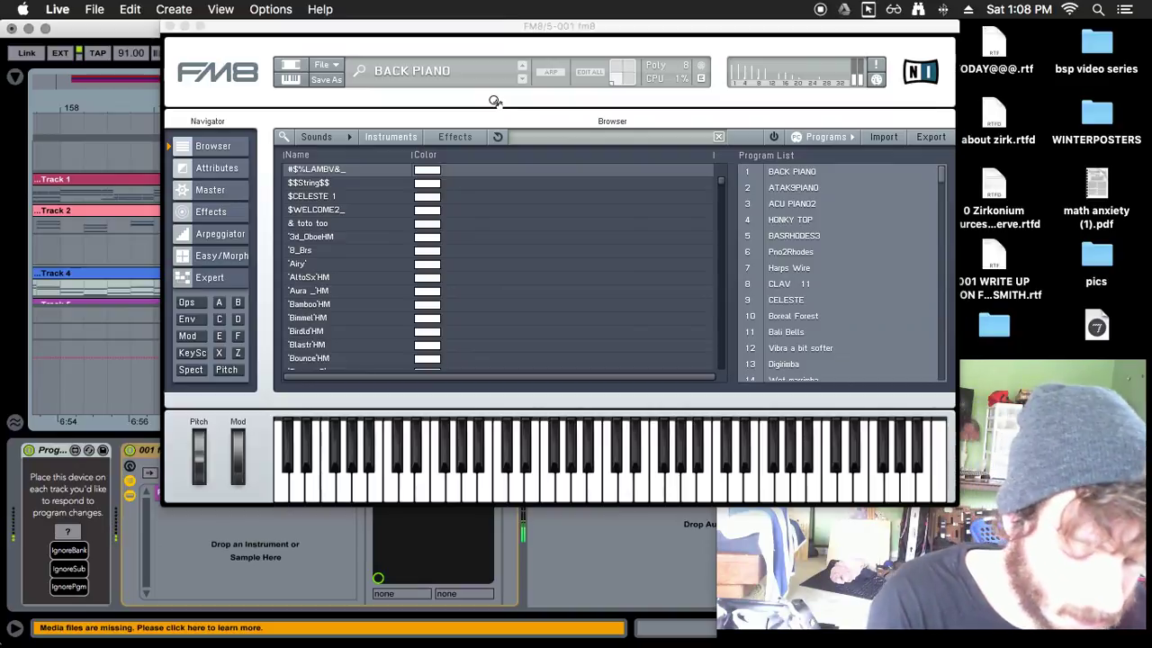
- Hide the FM8 plug-in window, check the instruments loaded on the MIDI tracks, and launch playback from the FM8 locator
{"action": "key", "text": "super+alt+p"}
{"action": "left_click_drag", "start_coordinate": [493, 101], "coordinate": [518, 26]}
{"action": "scroll", "coordinate": [513, 184], "scroll_direction": "down", "scroll_amount": 4}
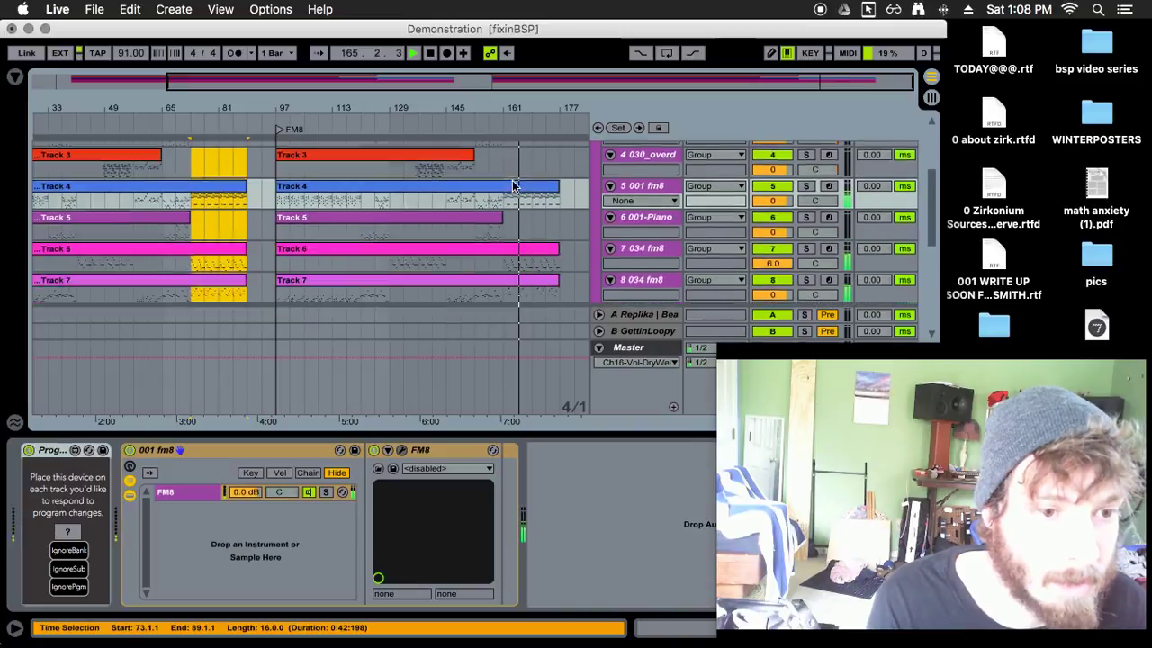
{"action": "scroll", "coordinate": [513, 184], "scroll_direction": "down", "scroll_amount": 1}
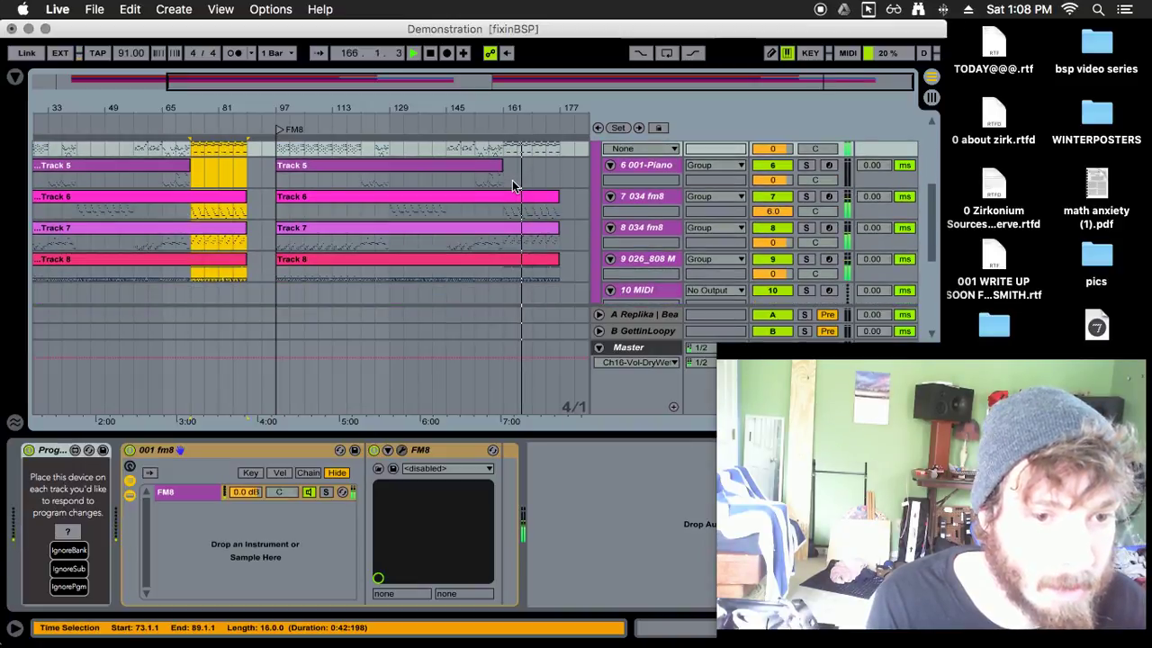
{"action": "scroll", "coordinate": [513, 186], "scroll_direction": "up", "scroll_amount": 2}
{"action": "left_click", "coordinate": [527, 146]}
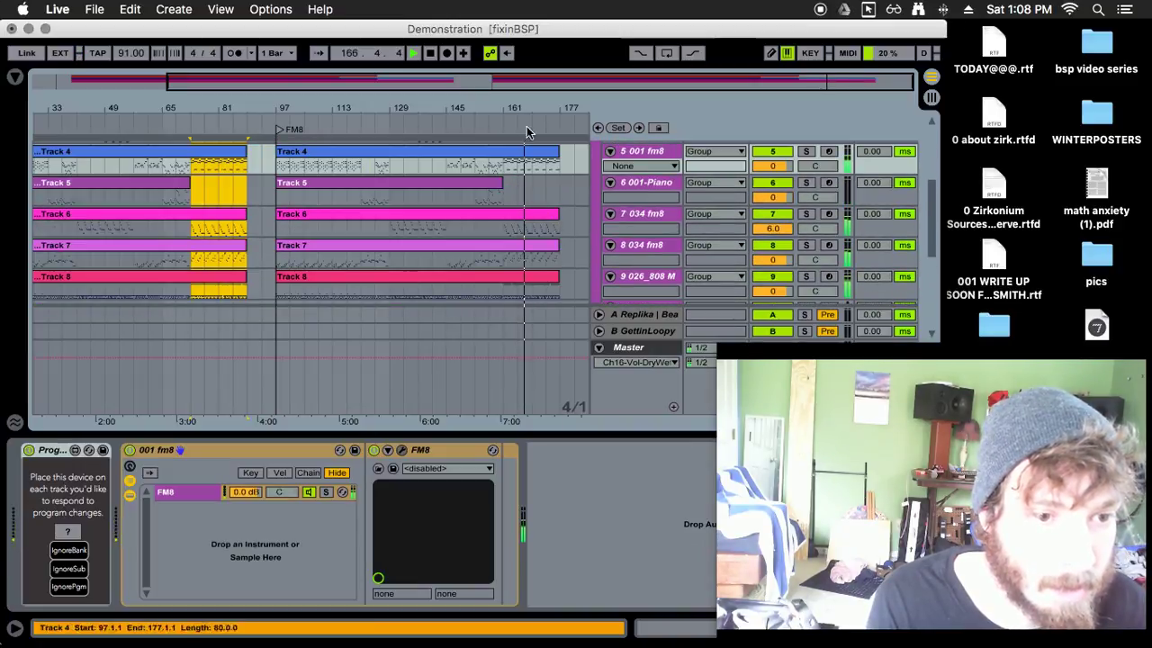
{"action": "left_click", "coordinate": [278, 130]}
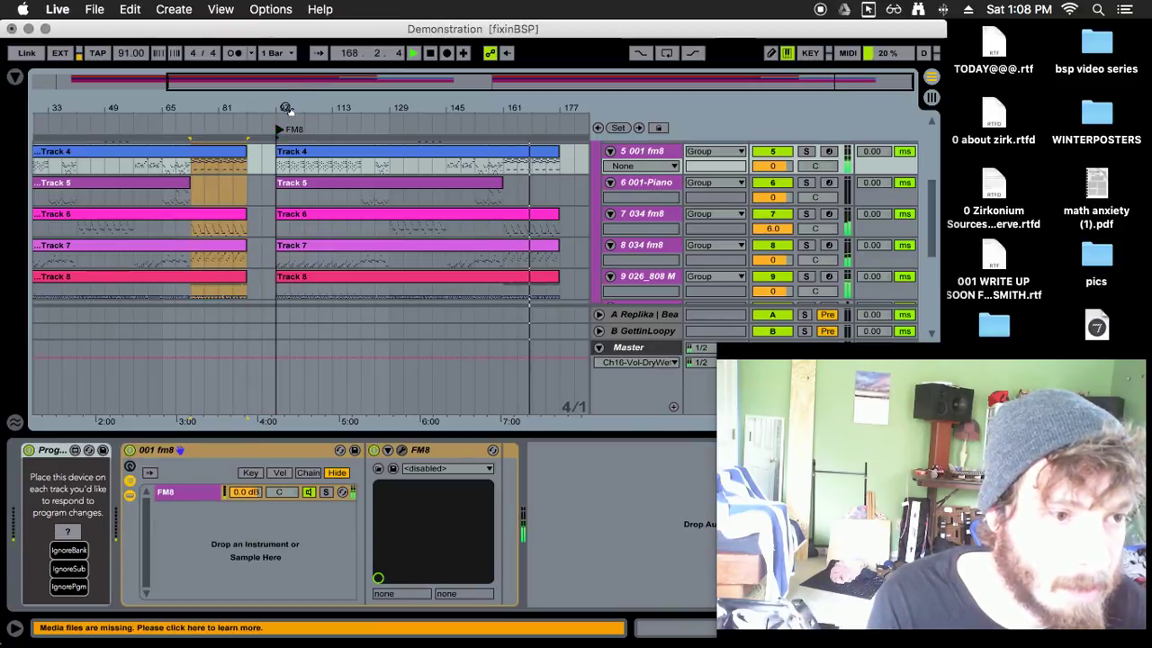